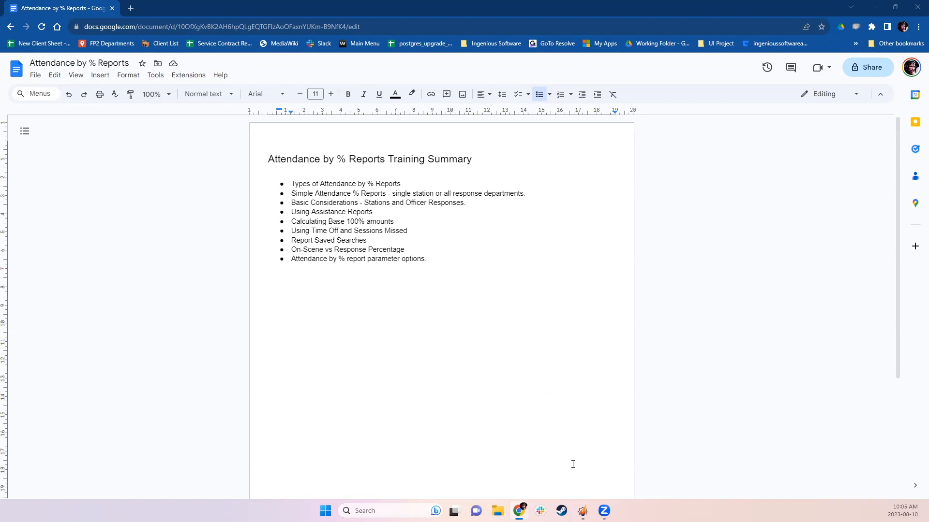
Step: Switch to the FP2 window for sylvan_lake_2022_10_05 and open the Personnel list
mouse_move(582, 511)
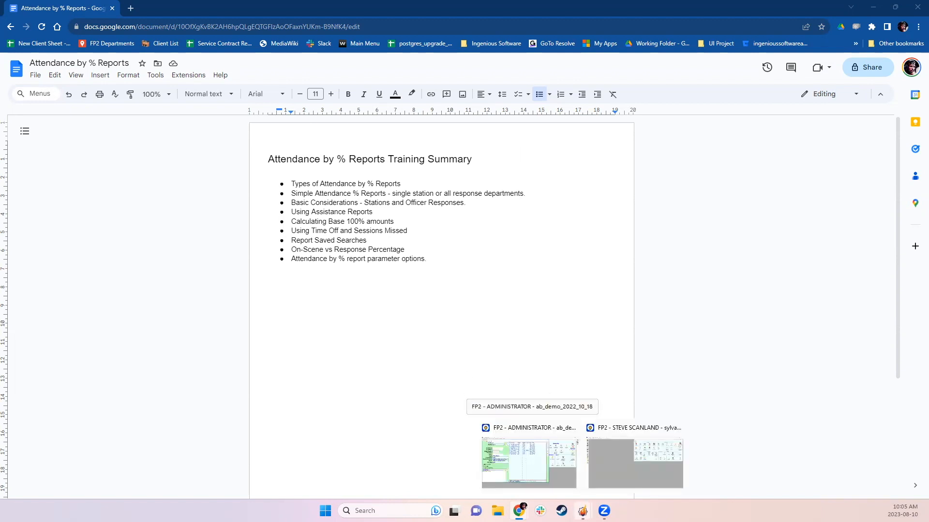
click(605, 474)
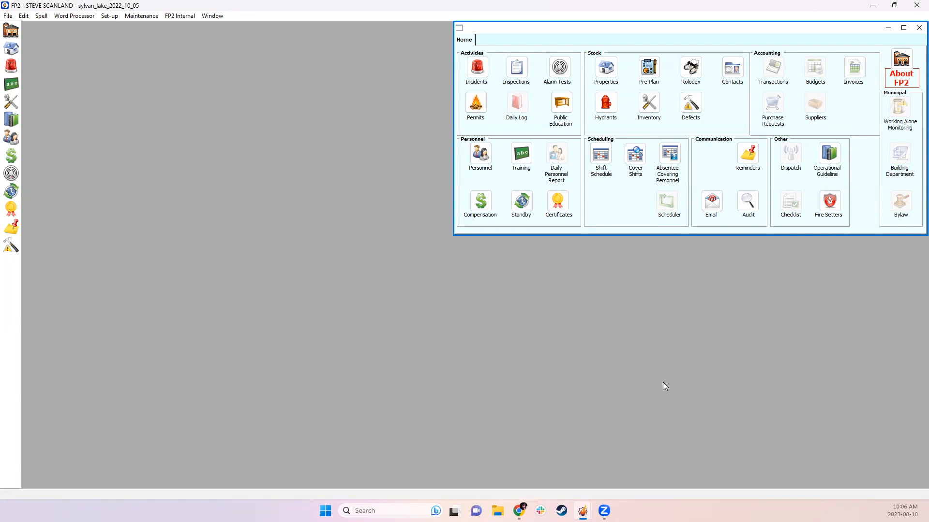
click(480, 155)
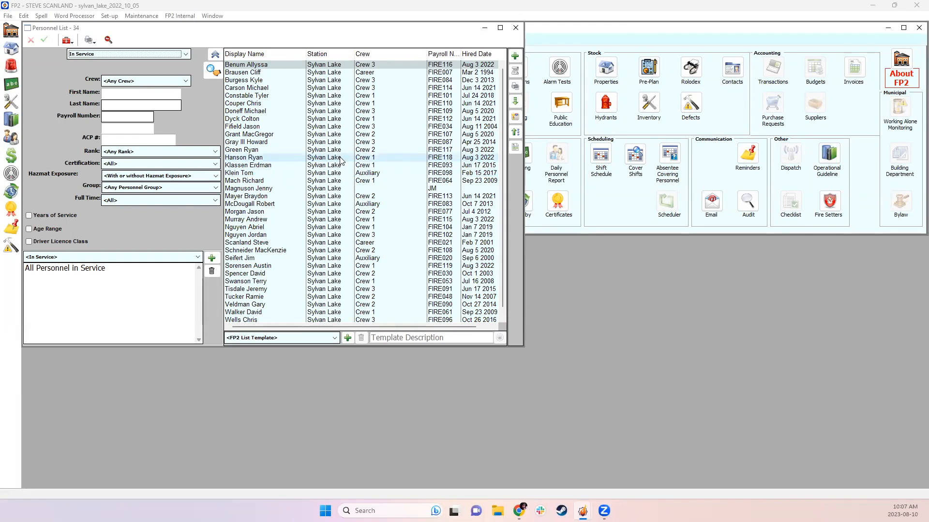
Step: Look through the available personnel groups in the Personnel list's Group filter
click(198, 187)
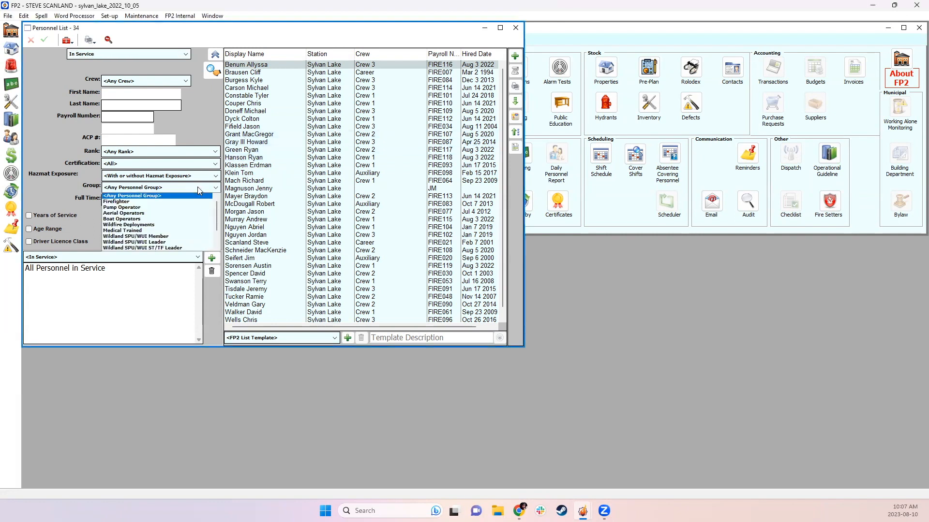
click(197, 186)
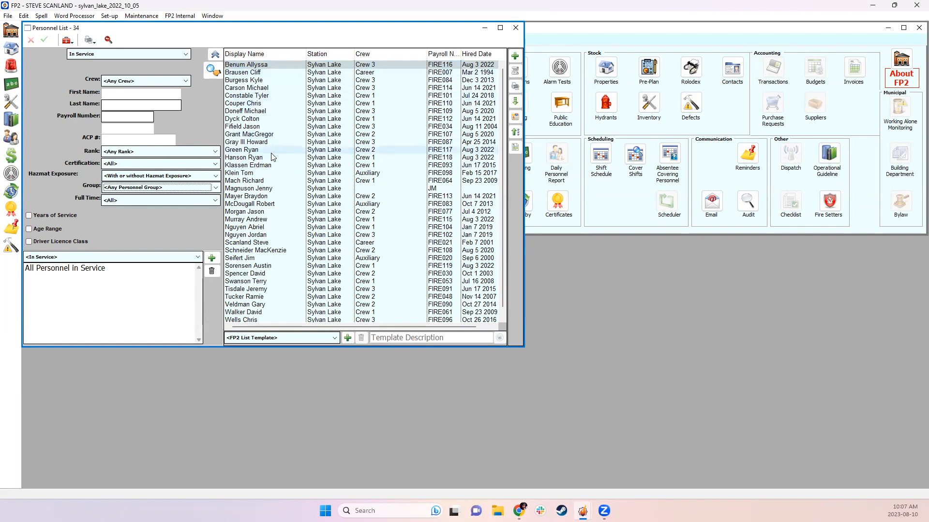
click(164, 188)
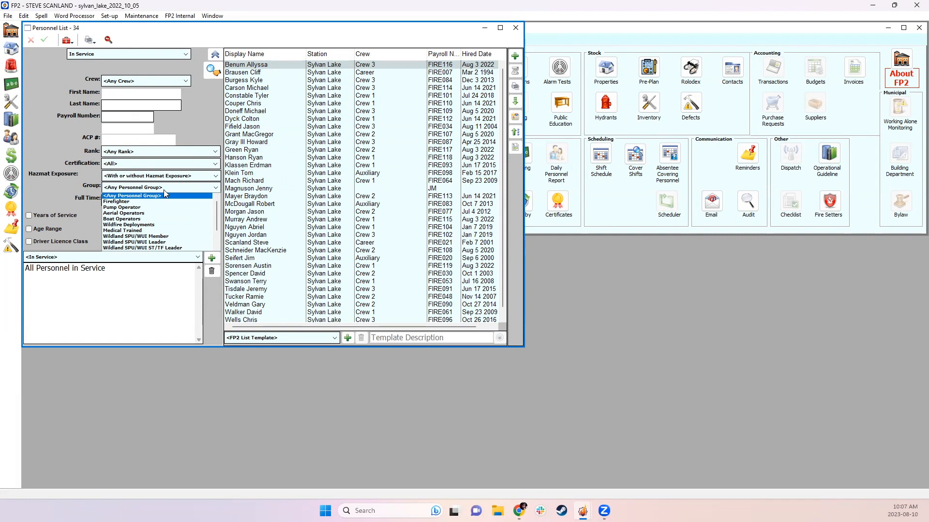
Step: Assign the first listed person to the Firefighter group in their employment details, save the record and close it
click(276, 68)
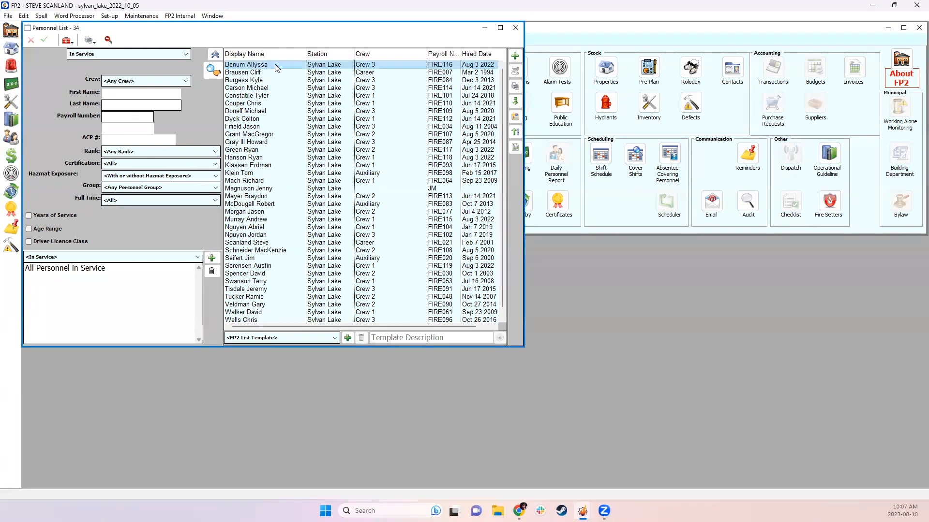
double_click(275, 66)
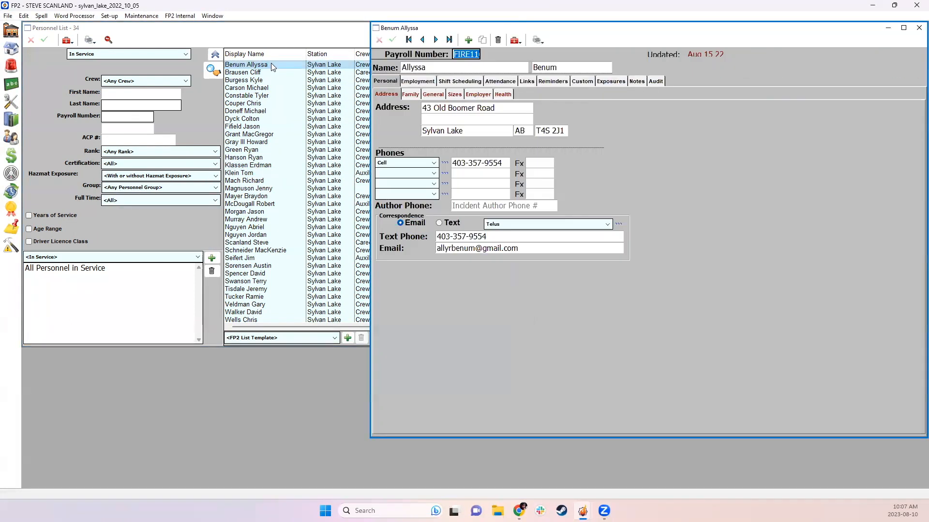
click(418, 82)
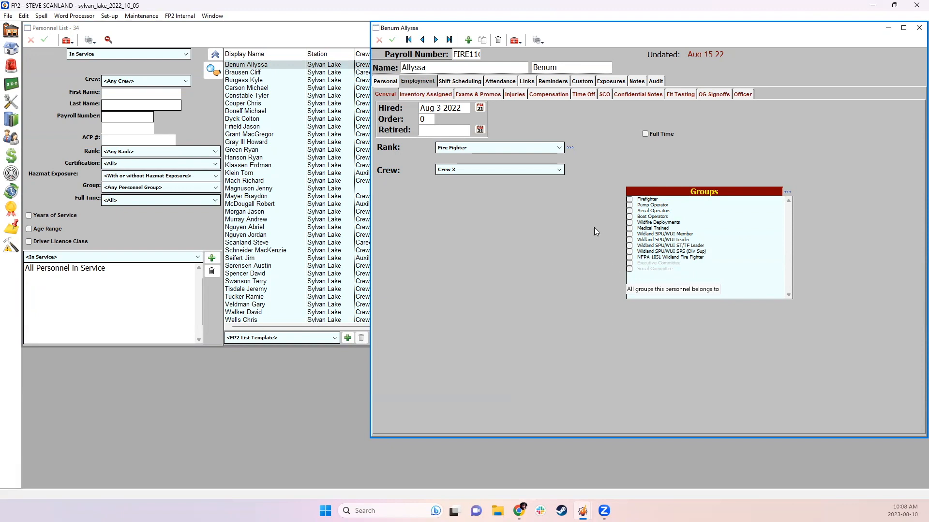
click(630, 200)
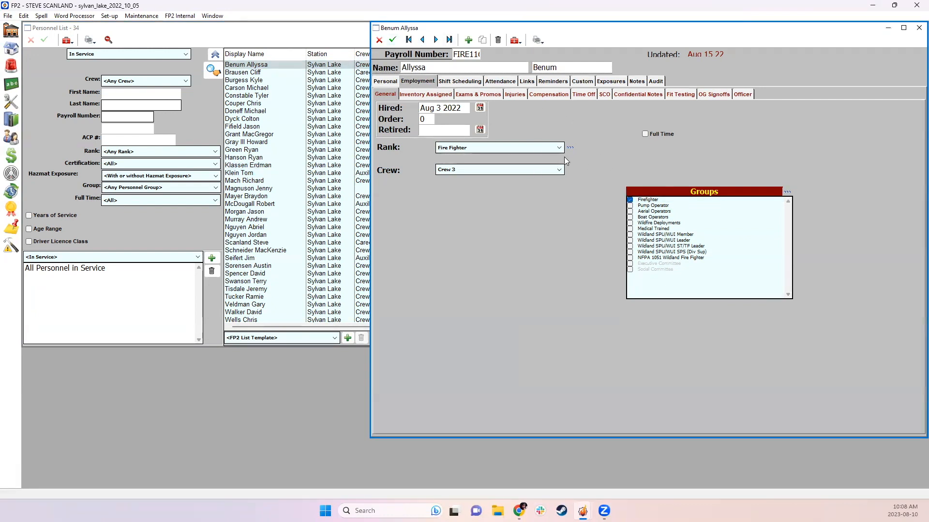
click(393, 40)
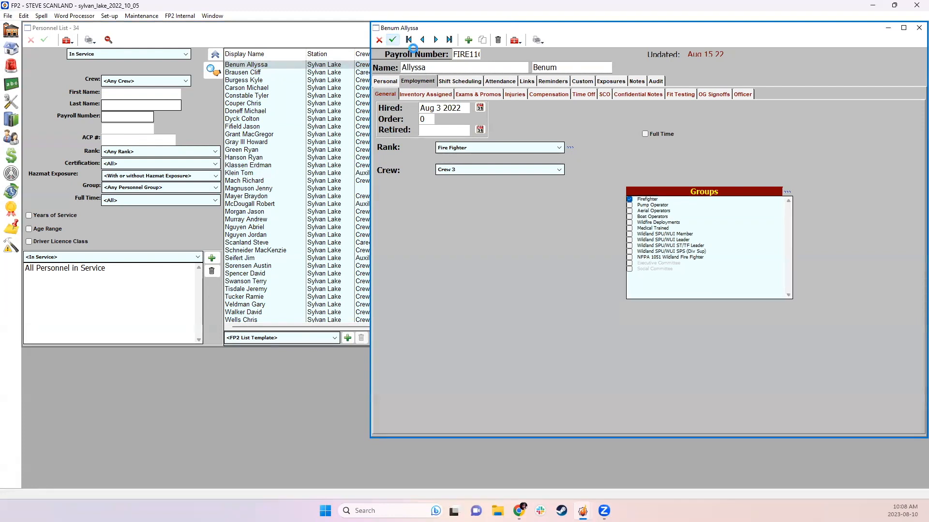
click(918, 27)
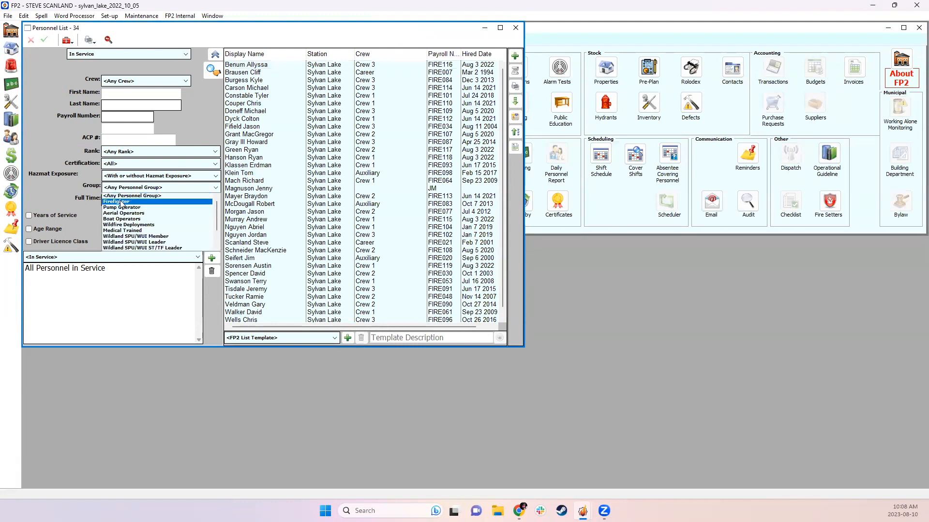
Step: Filter the Personnel list to the Firefighter group and run the search
click(121, 201)
click(215, 72)
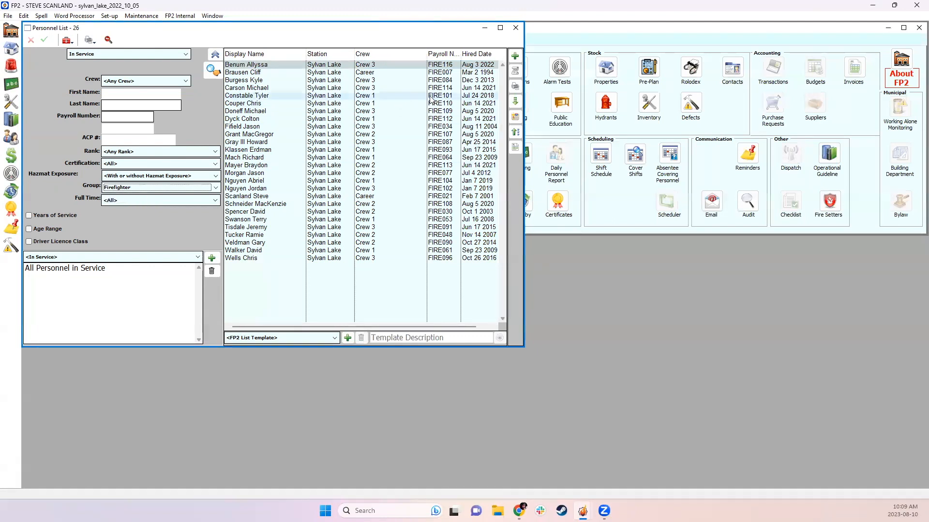
Step: Examine the Personnel list's report options for Training Attendance by %, Incident Attendance by % and the combined Attendance by %
click(516, 87)
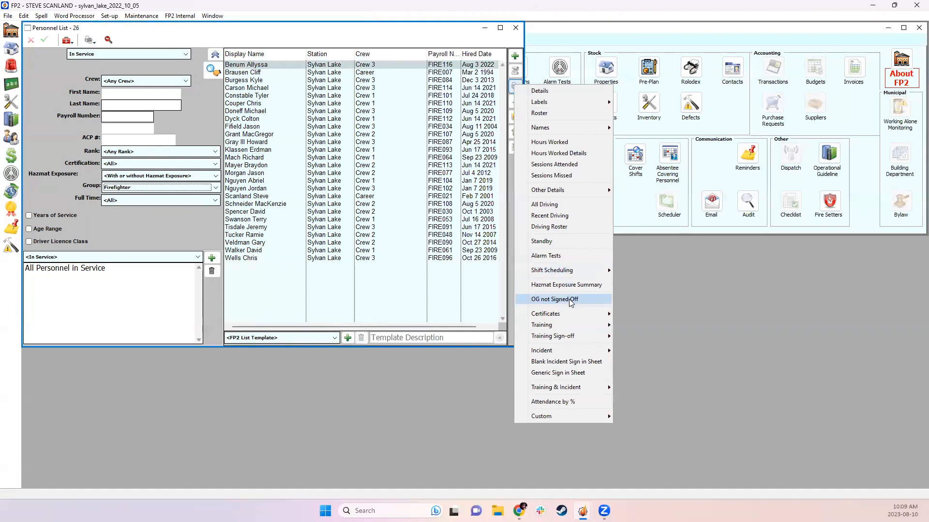
mouse_move(571, 325)
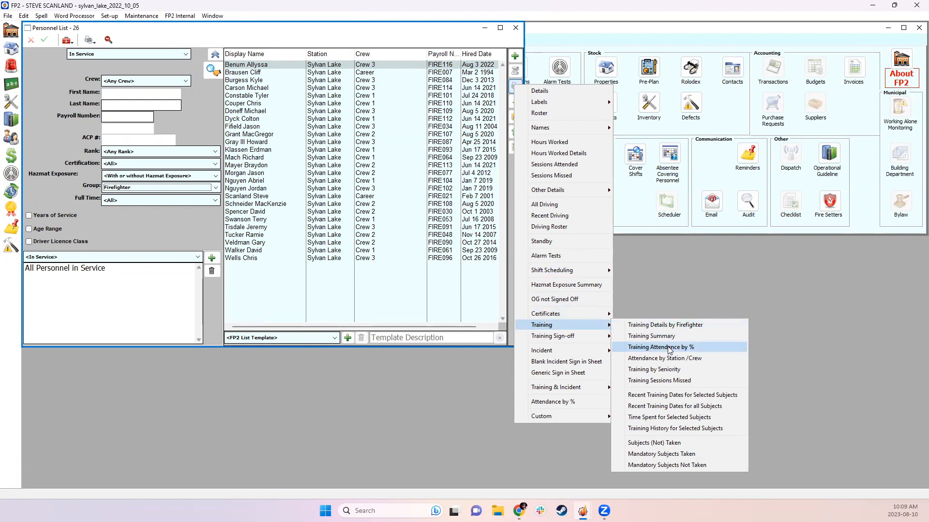
mouse_move(560, 352)
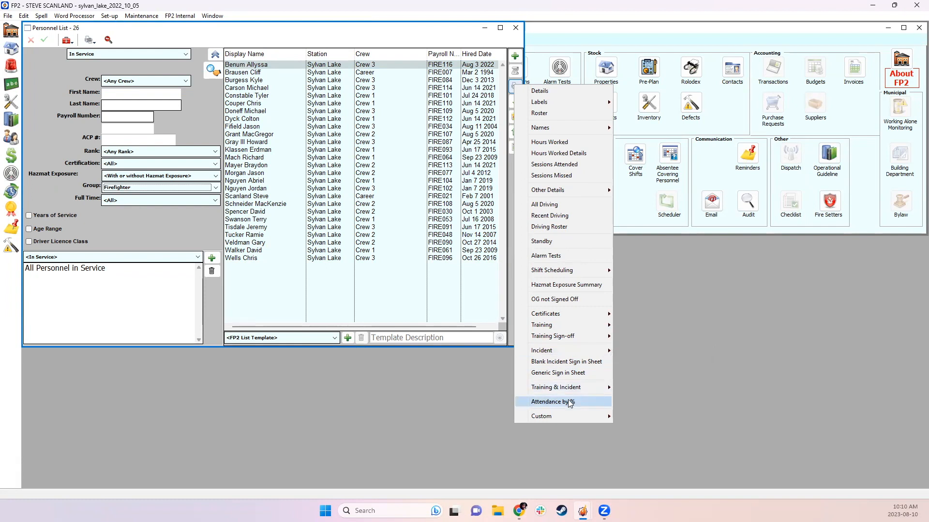
click(569, 402)
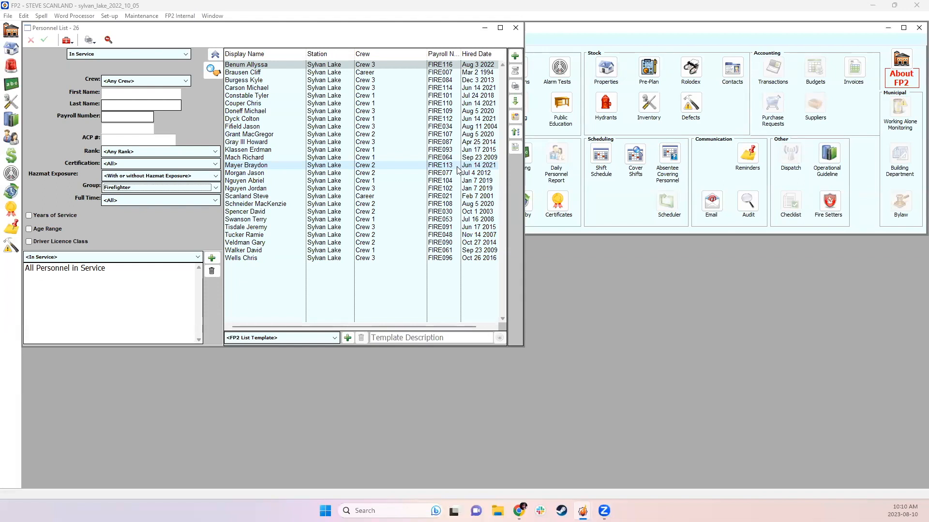
click(515, 87)
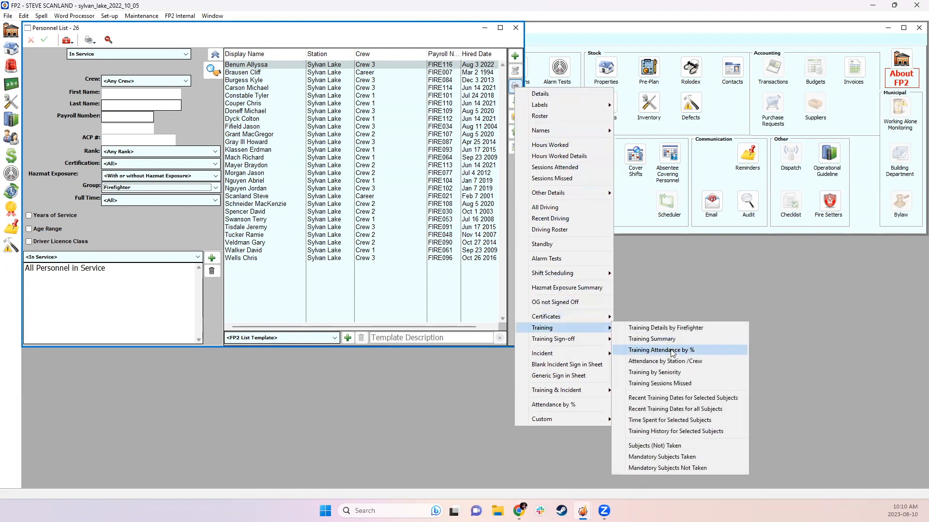
mouse_move(595, 353)
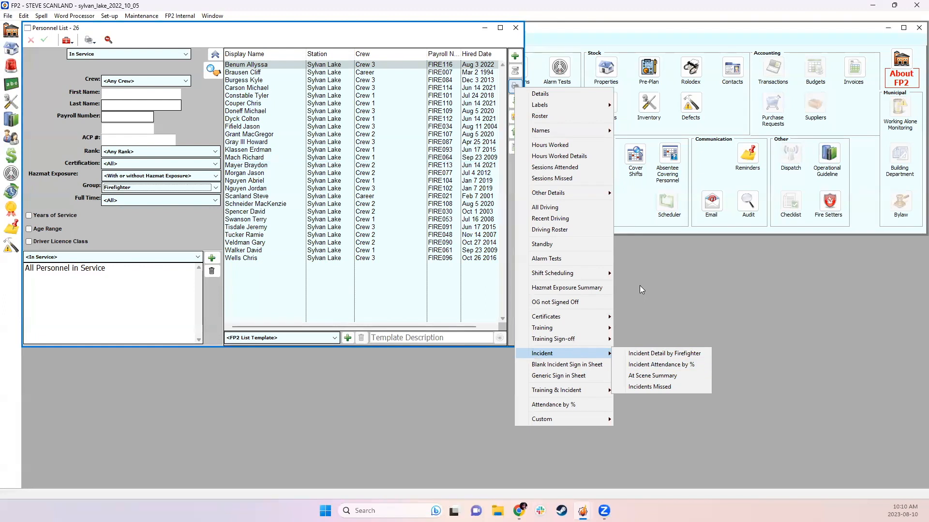
click(664, 287)
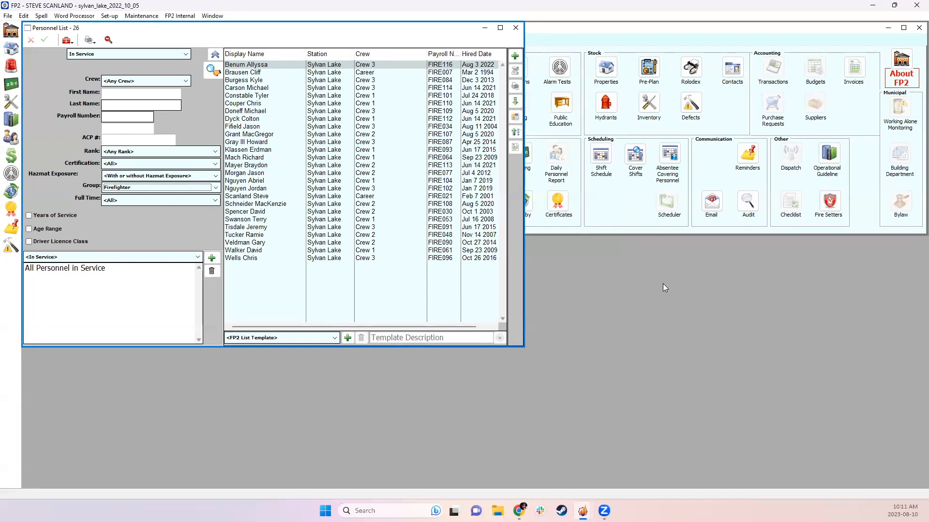
click(623, 216)
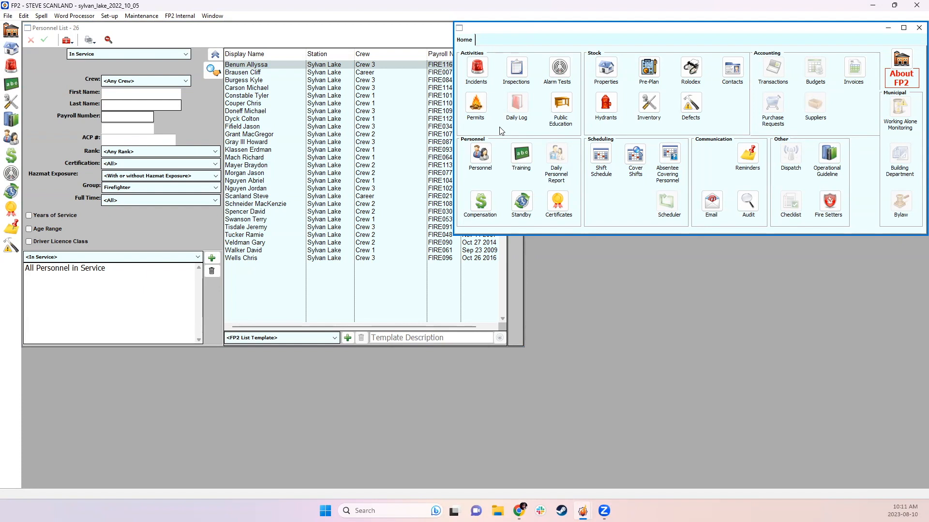
click(315, 300)
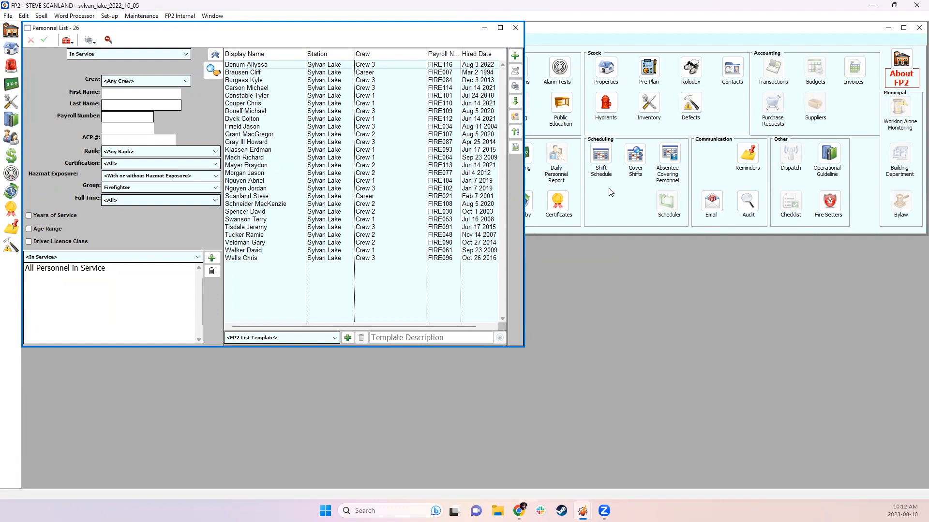
Step: Open the Incidents list, load the incidents for Last Year and look through their response types
click(629, 133)
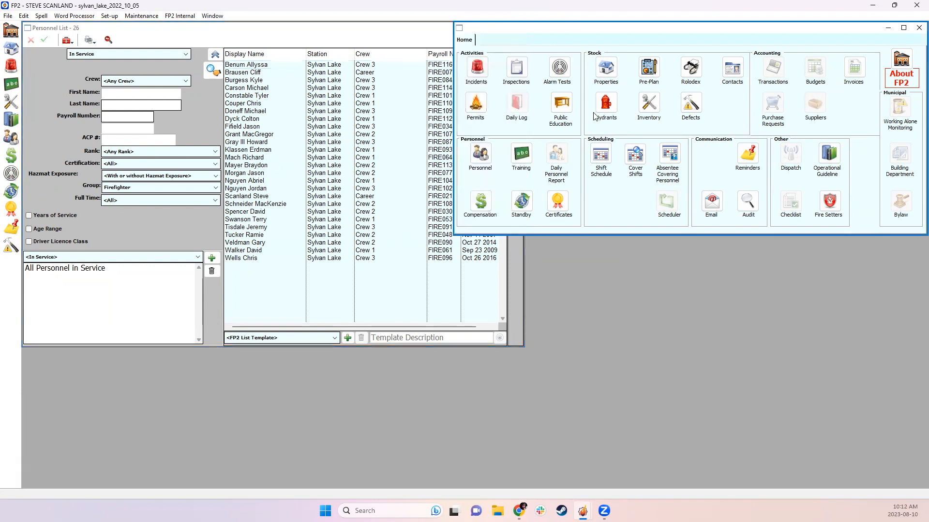
click(480, 68)
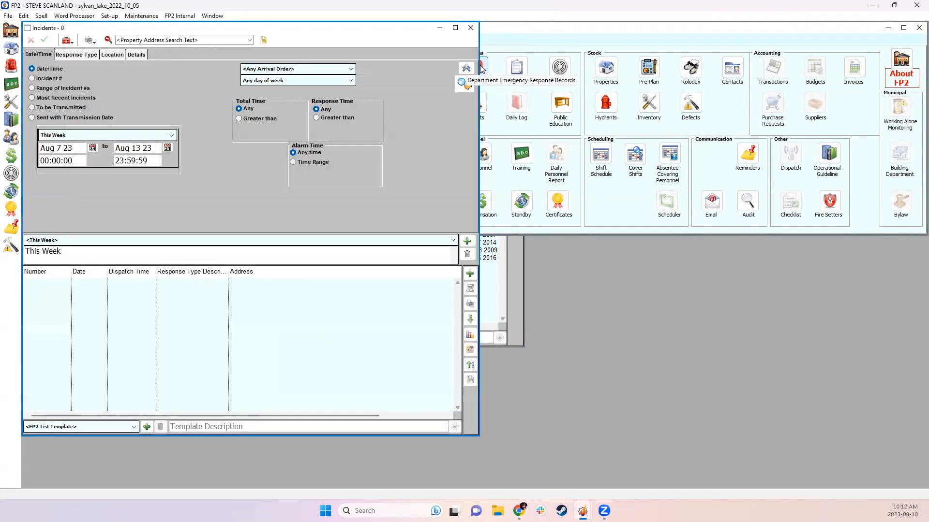
click(164, 135)
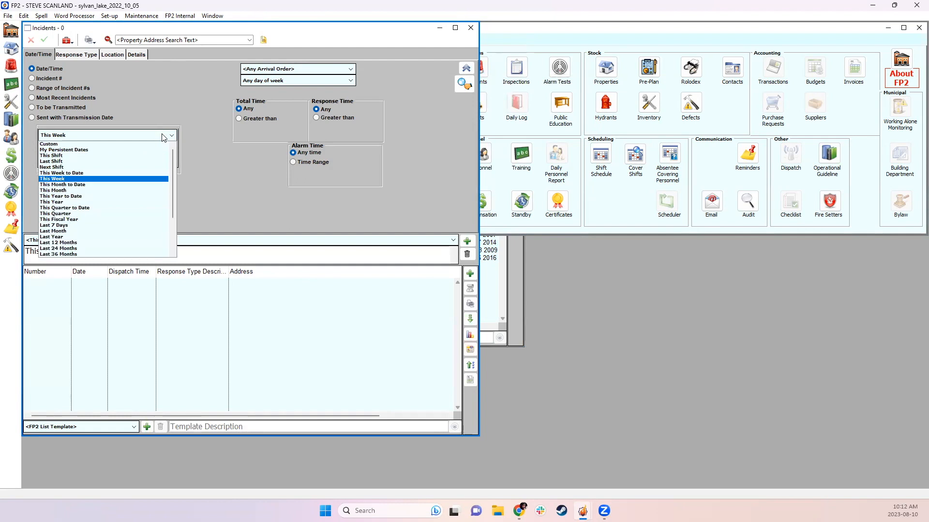
click(107, 237)
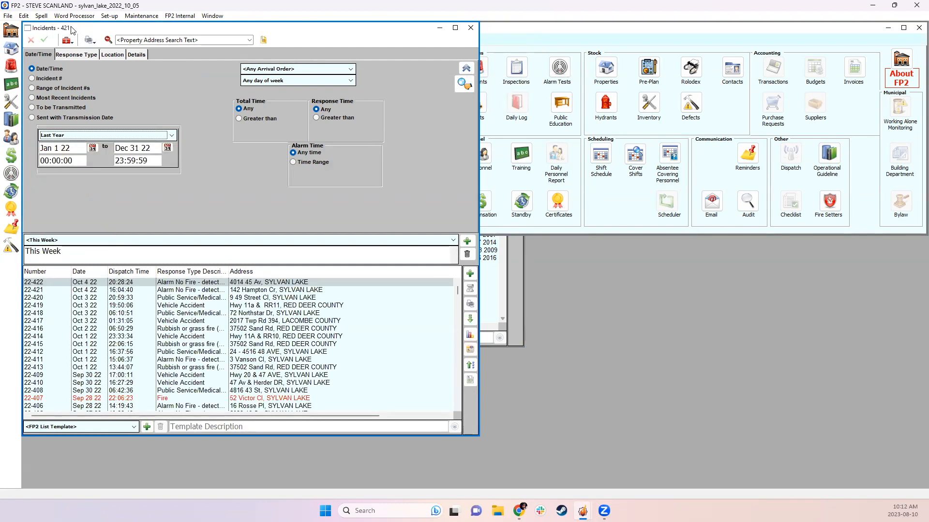
drag(69, 28, 125, 34)
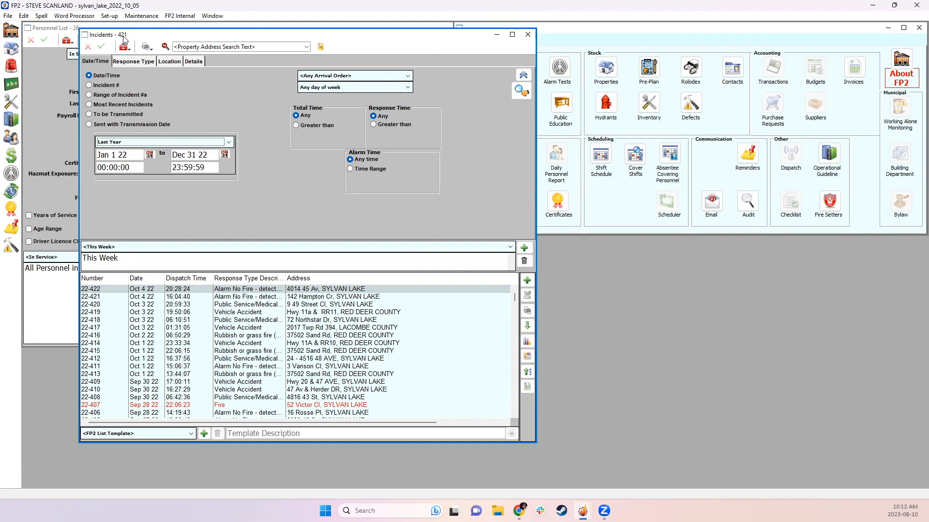
scroll(293, 325, down, 4)
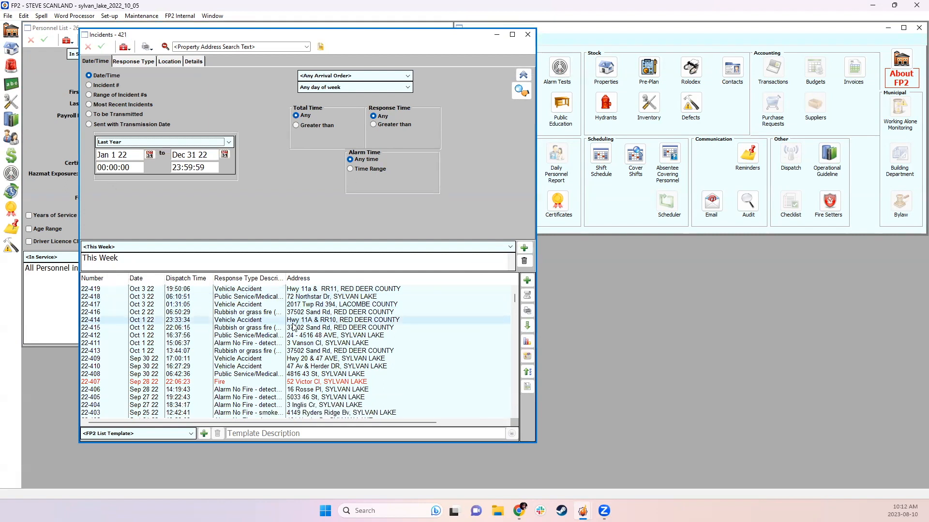
scroll(293, 328, down, 5)
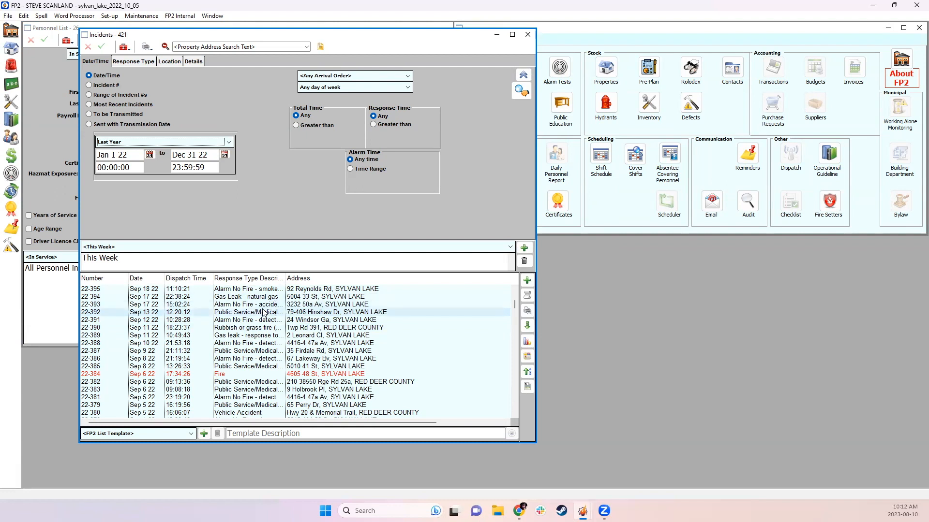
scroll(327, 356, down, 2)
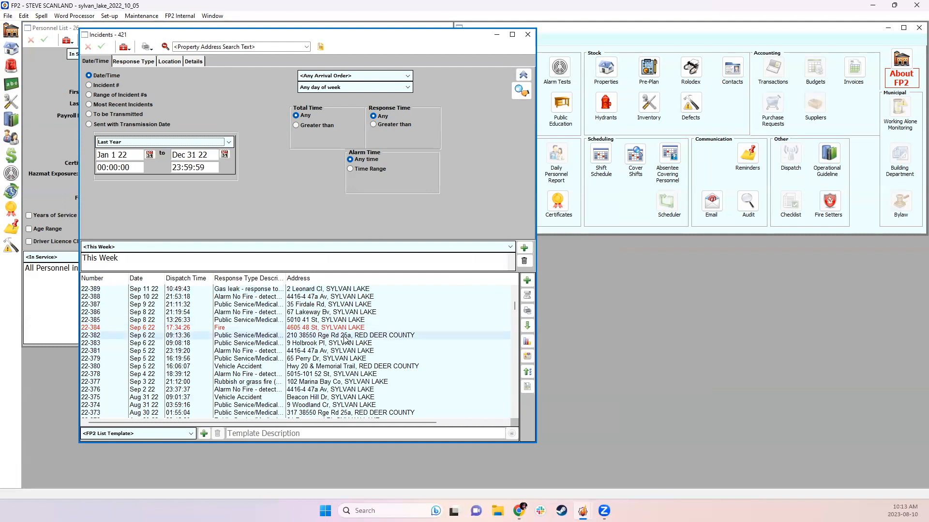
Step: Restrict the incident search to chosen response types, adding 10-Fire and 12-Rubbish or grass fire (no dollar loss) to the selected list
click(130, 62)
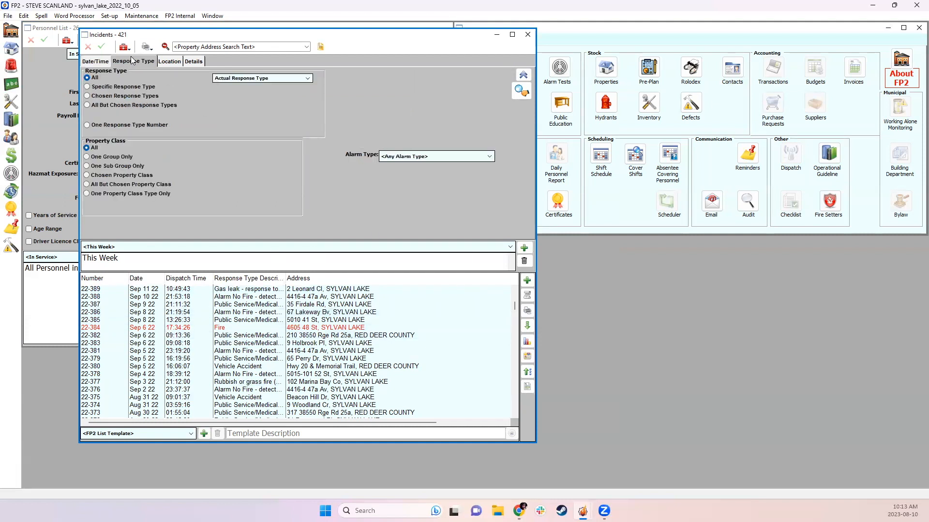
click(118, 96)
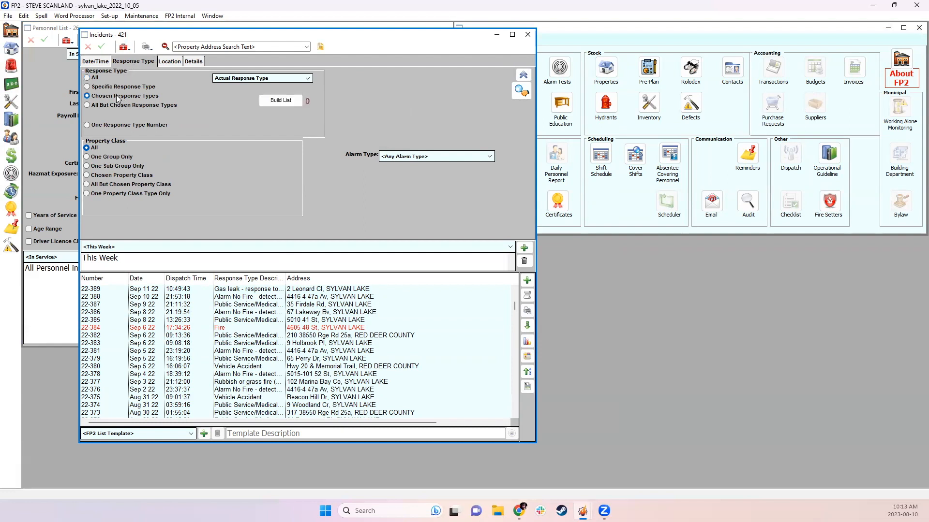
click(281, 100)
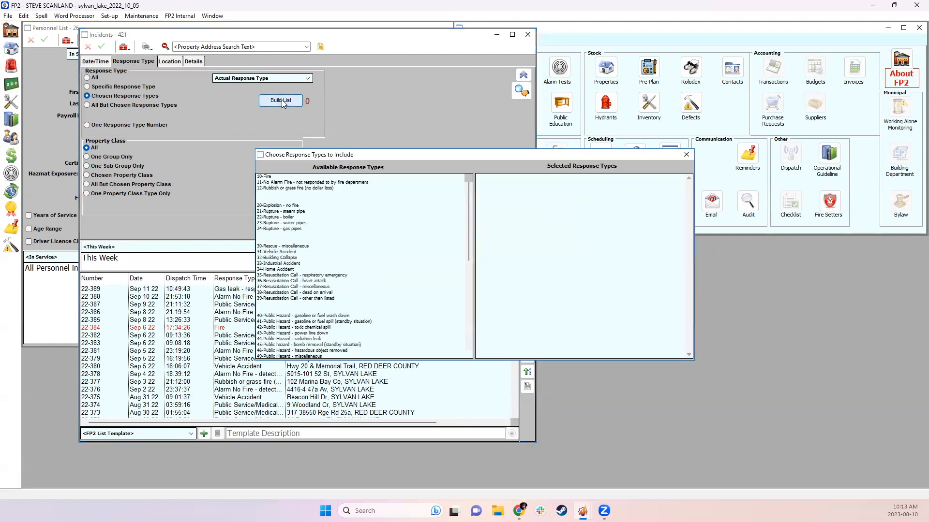
click(279, 182)
drag(280, 184, 279, 192)
click(277, 189)
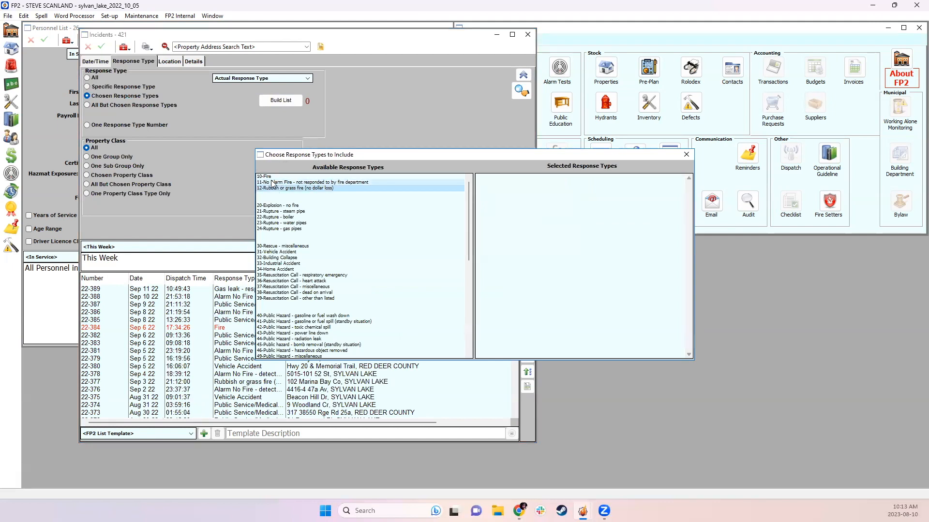
drag(271, 179, 499, 189)
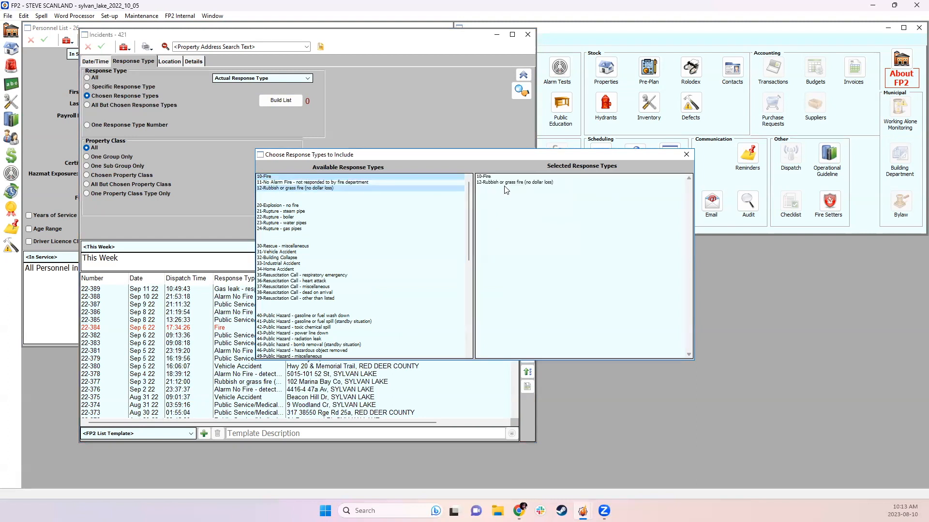
Step: Add the explosion and rupture types 20 to 24 and the rescue and resuscitation types 30 to 39 to the selected response types
click(290, 206)
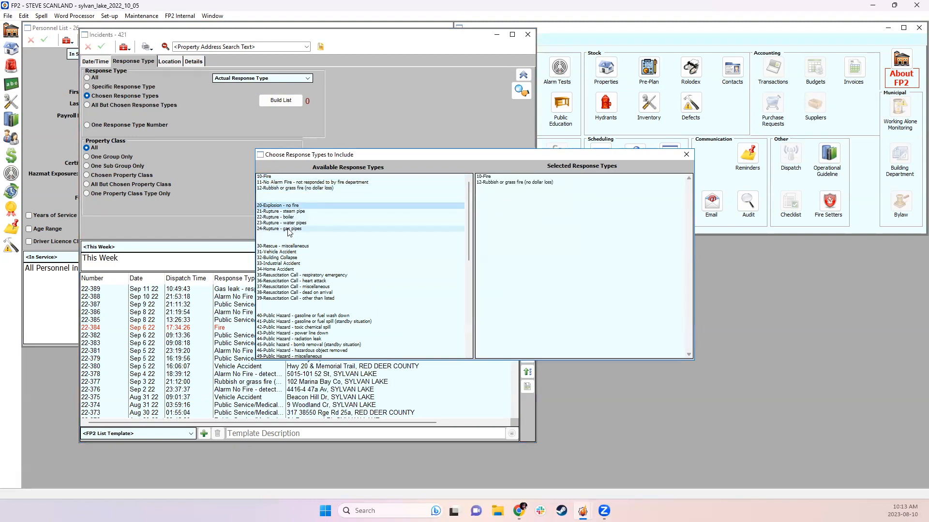
shift+click(289, 229)
drag(288, 217, 532, 225)
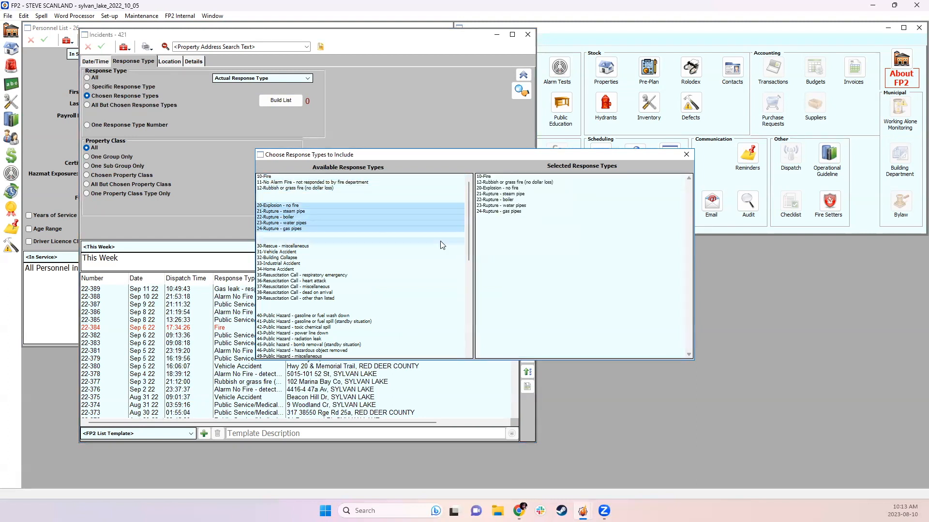
click(290, 246)
shift+click(300, 298)
drag(300, 281, 524, 249)
Step: Add the Public Hazard types 40 to 49 and the Gas Leak types 50 to 59 to the selected response types
scroll(387, 253, down, 5)
click(299, 229)
shift+click(301, 270)
drag(301, 270, 527, 300)
click(320, 288)
shift+click(310, 310)
drag(310, 310, 488, 333)
Step: Check the remaining available response types, close the selection without adding more, and run the incident search with the chosen types
scroll(425, 319, down, 5)
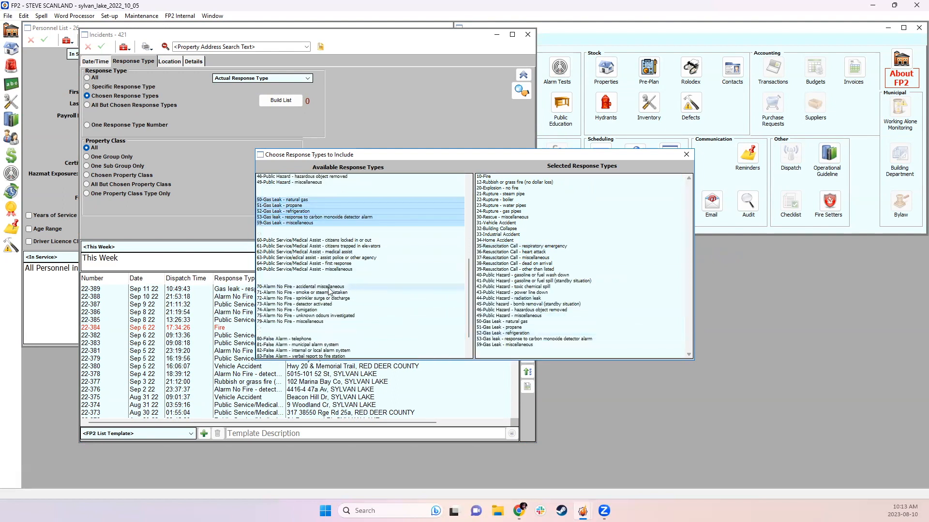
click(321, 240)
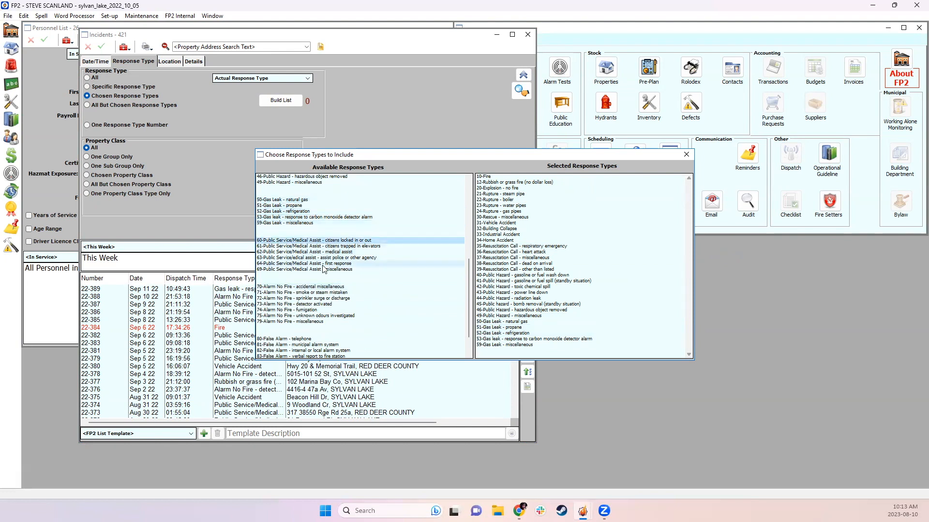
scroll(312, 258, down, 2)
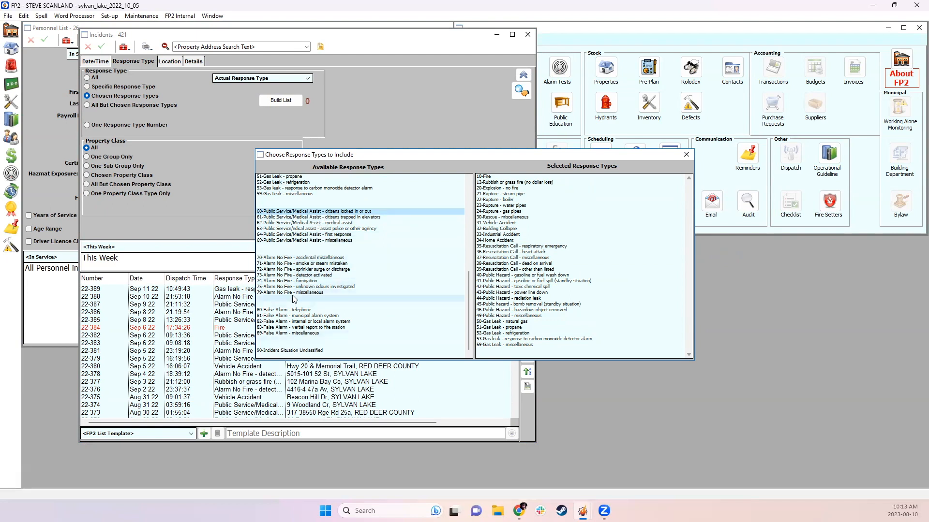
scroll(353, 261, up, 10)
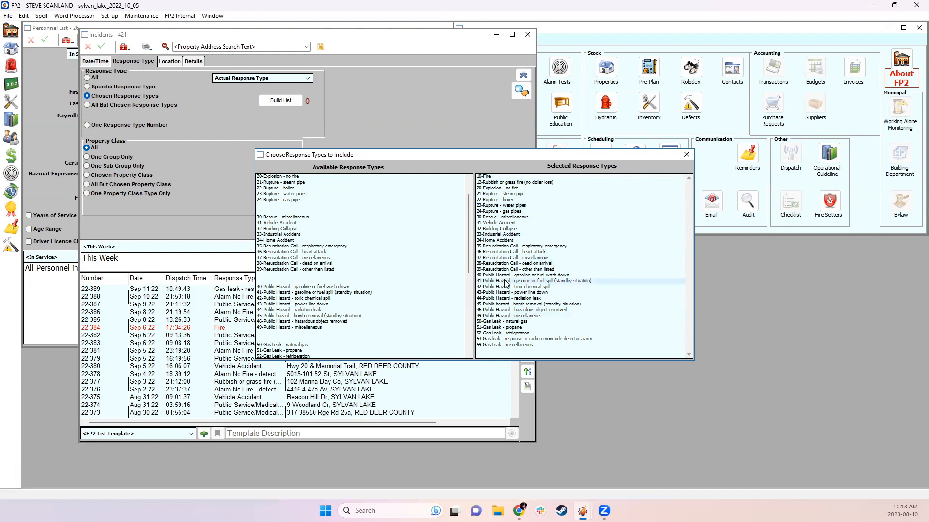
click(686, 154)
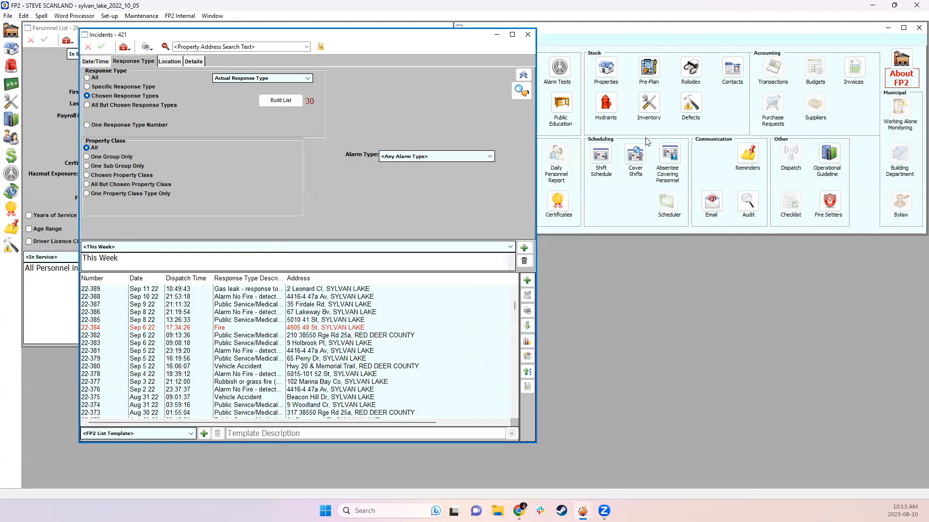
click(521, 91)
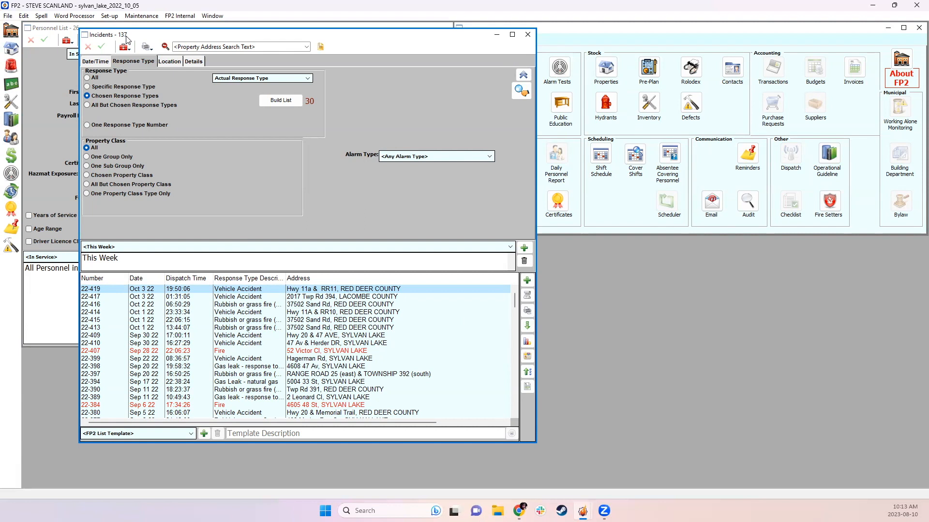
Step: Look through the incident search's alarm type, location and detail filters, then return to the date and time criteria
click(474, 155)
click(475, 155)
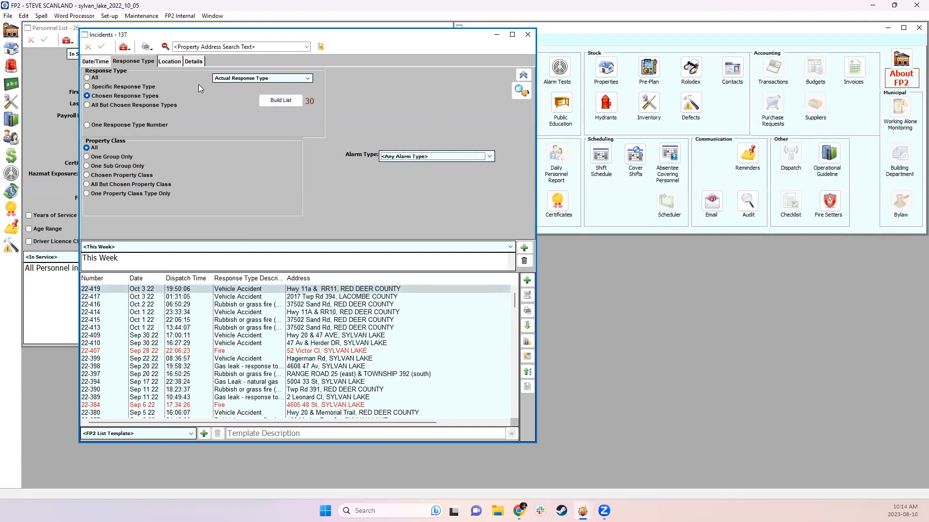
click(169, 62)
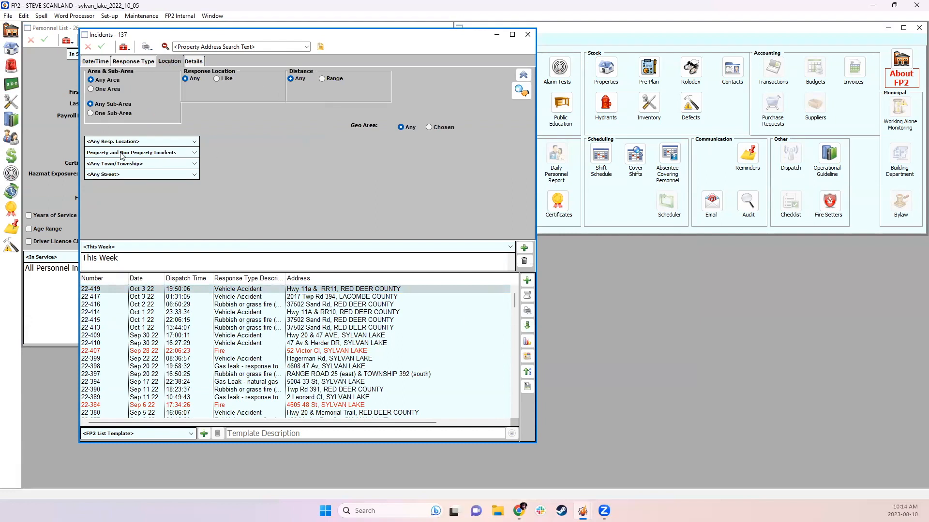
click(161, 141)
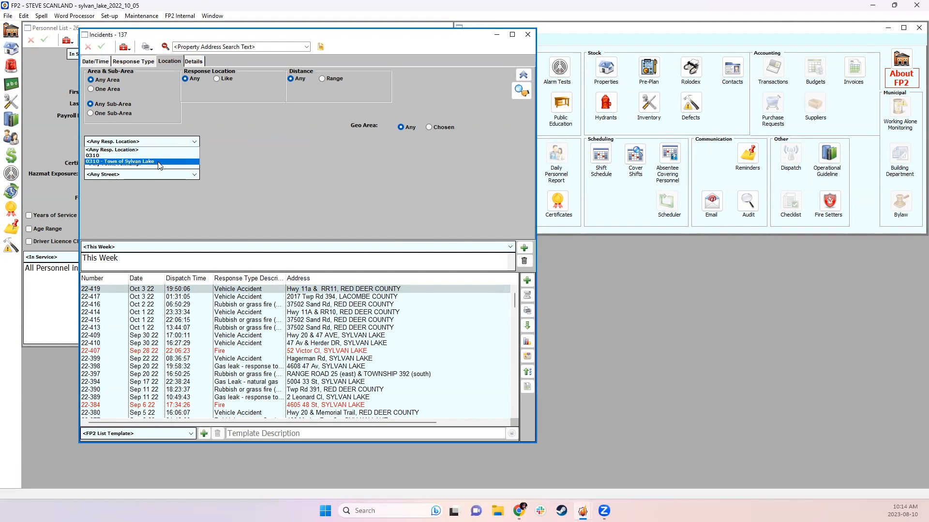
click(233, 124)
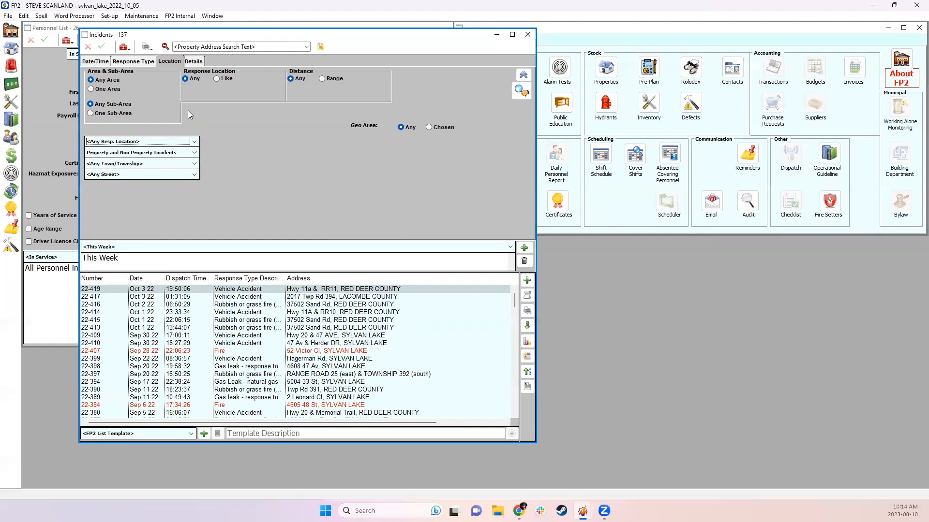
click(194, 61)
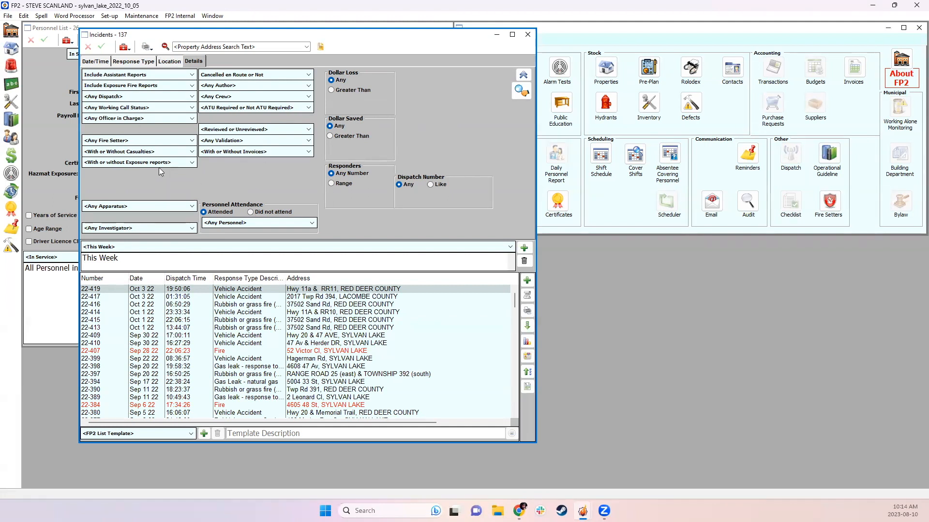
click(100, 65)
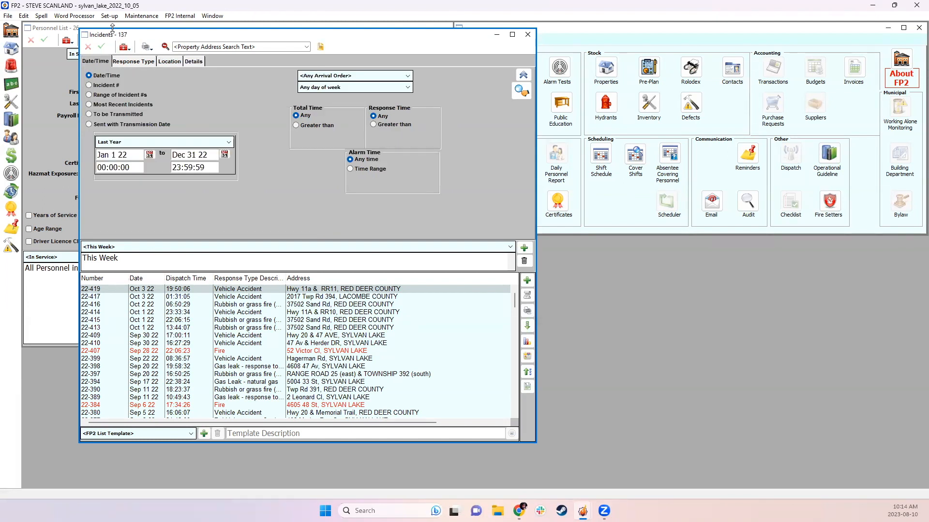
Step: Save the current incident search criteria as "Respondable Incidents", check its response type settings and close the Incidents list
click(525, 253)
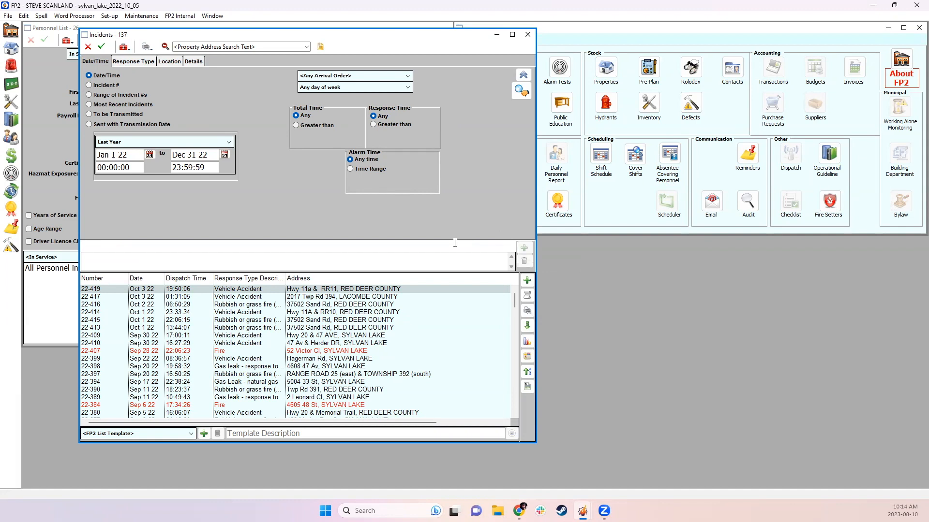
text(Respondable Incidents)
click(101, 46)
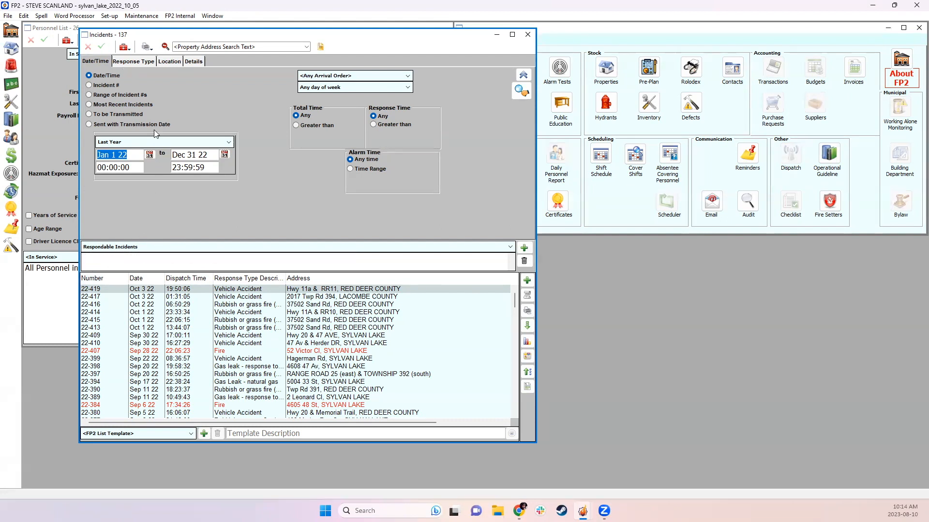
click(151, 62)
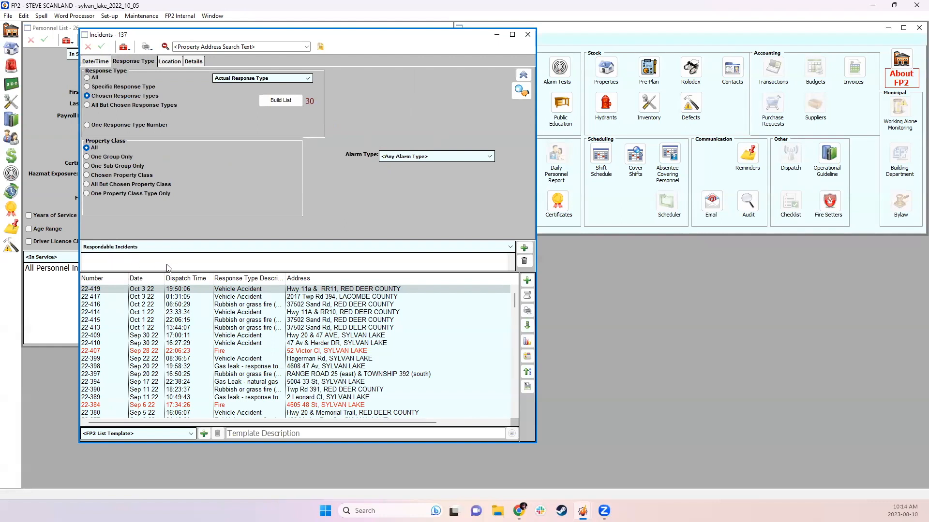
click(528, 35)
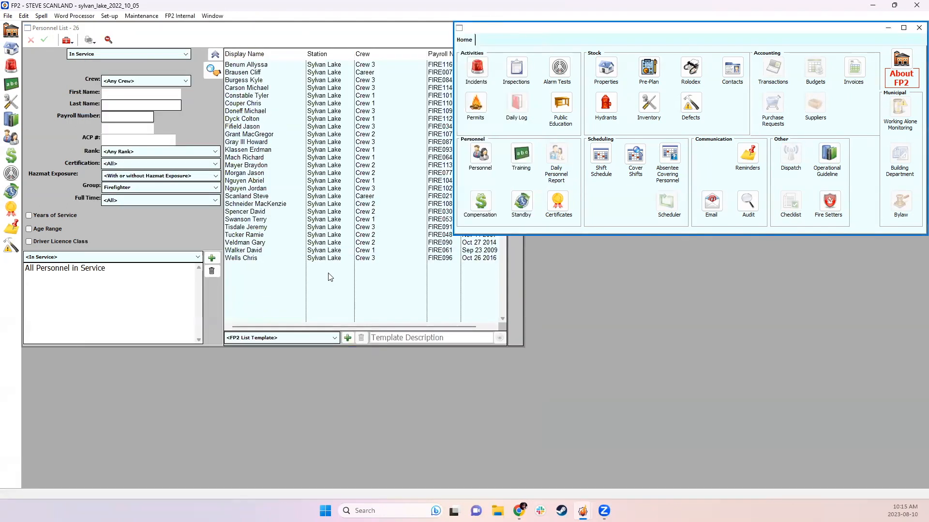
Step: Open the Incident Attendance by % report parameters for the filtered firefighters in the Personnel list
click(397, 281)
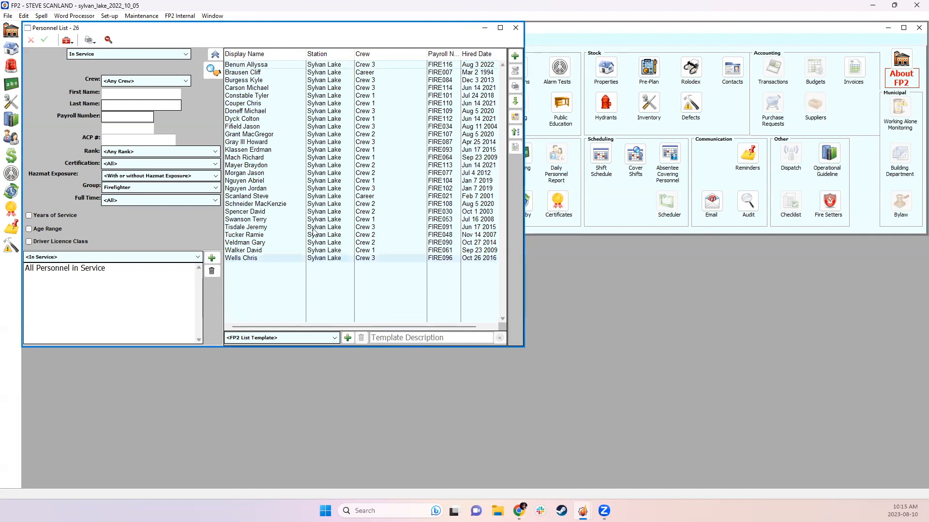
drag(263, 65, 323, 264)
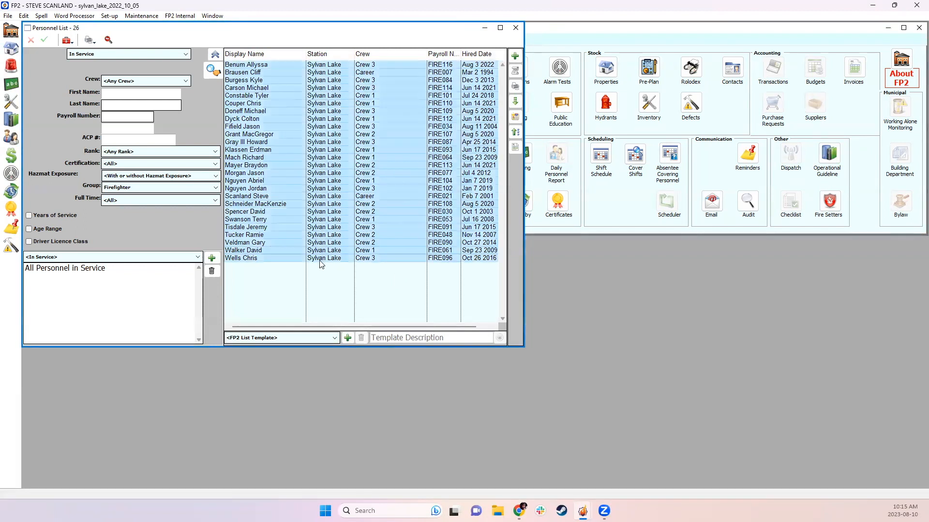
click(323, 286)
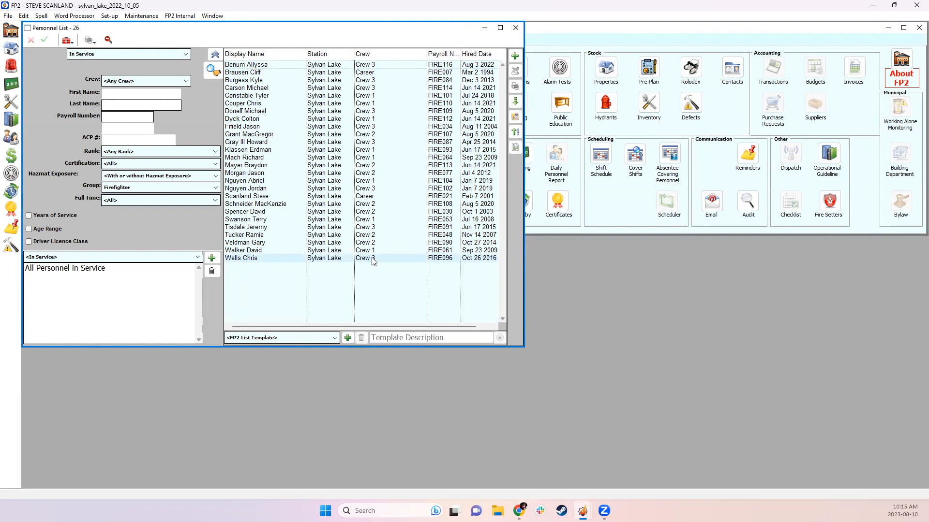
click(520, 88)
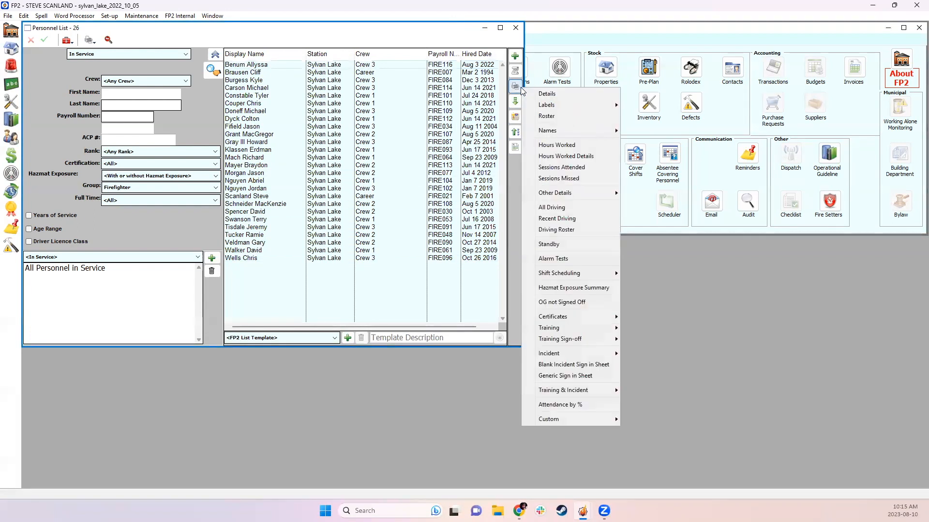
mouse_move(562, 356)
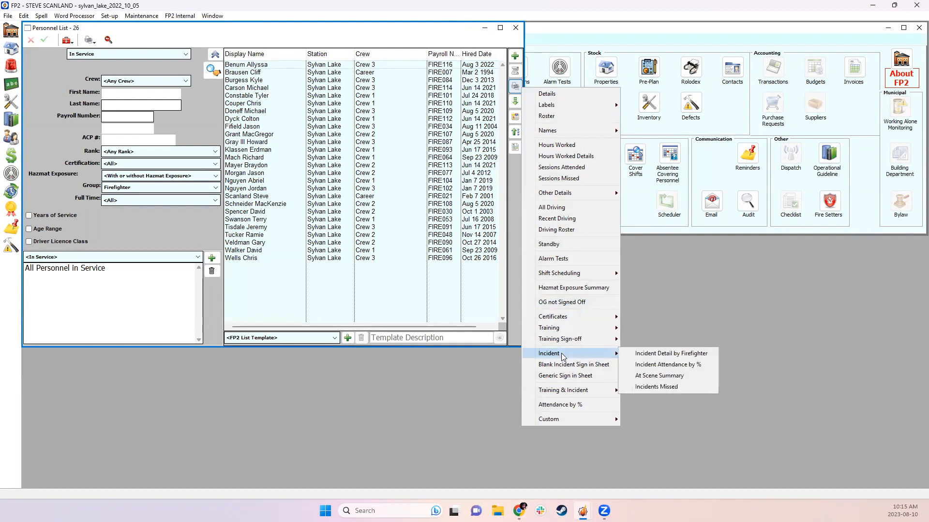
click(666, 369)
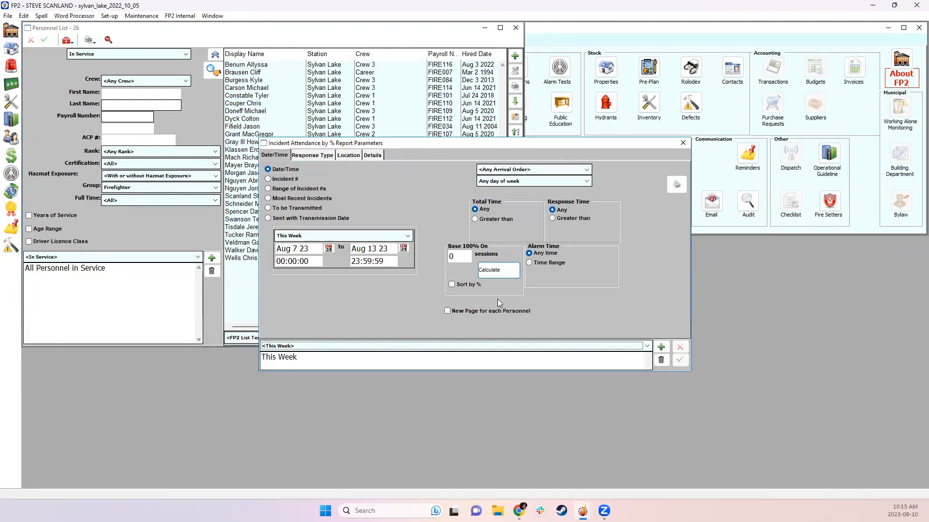
Step: Check the report's saved searches and set its incident date range to Last Year
click(476, 346)
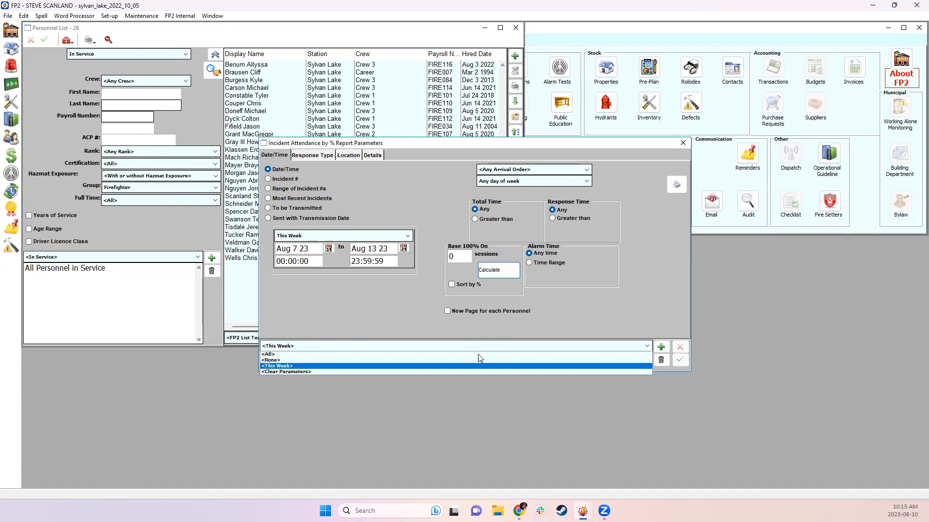
click(579, 305)
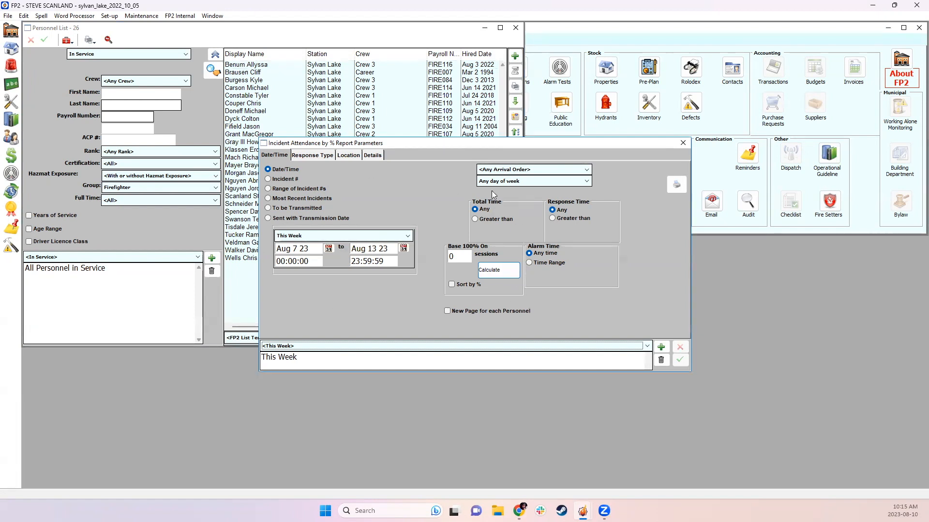
click(351, 239)
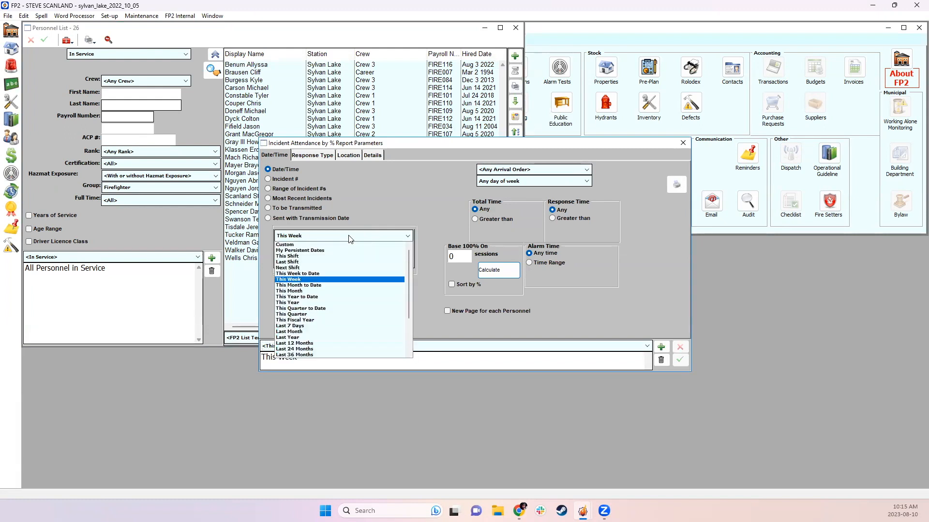
click(355, 237)
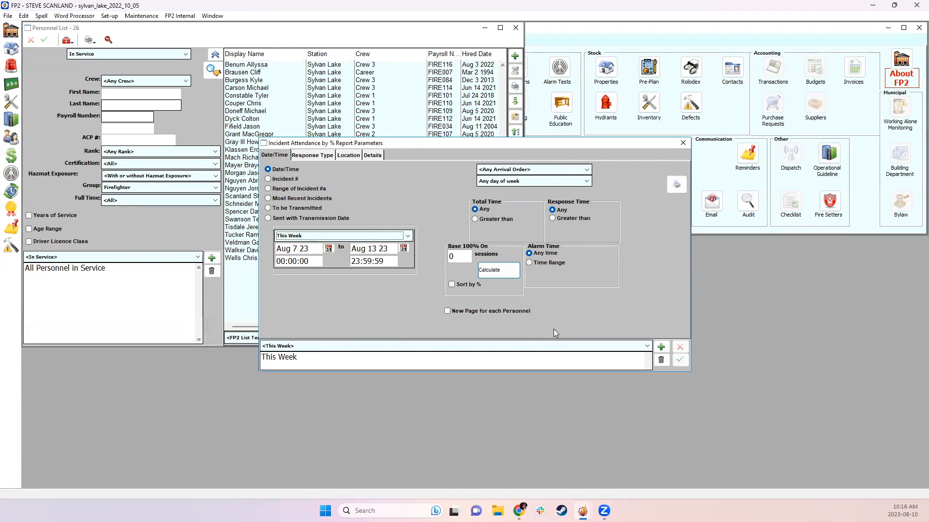
click(396, 237)
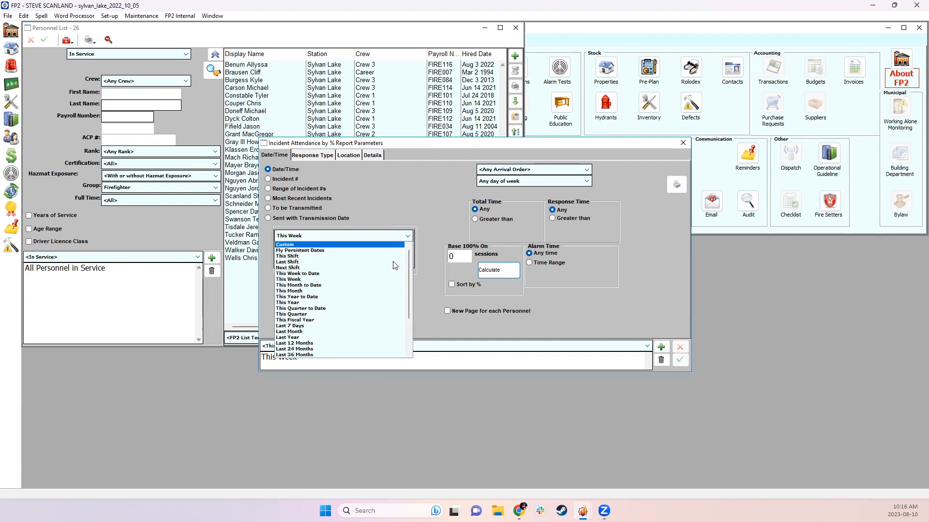
click(319, 337)
Step: Restrict the report to chosen response types and review the list of selected types
click(312, 155)
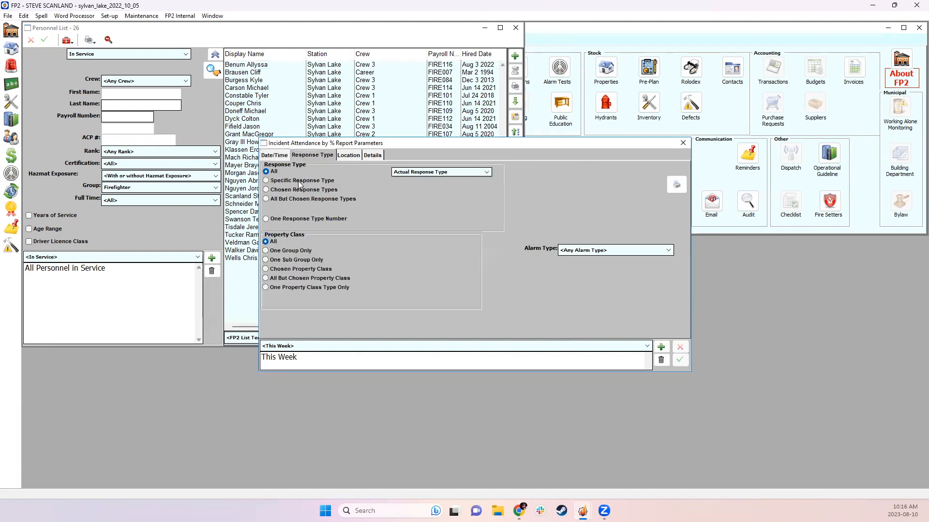
click(296, 180)
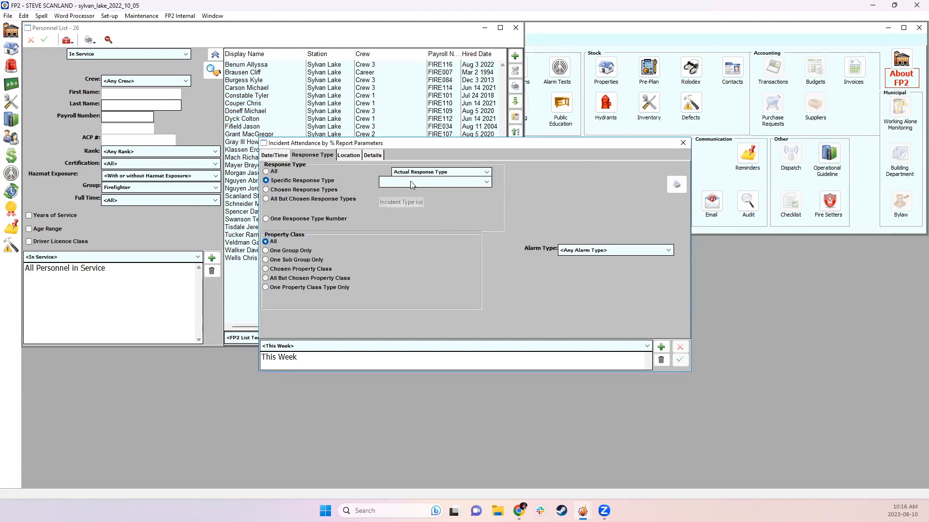
click(316, 190)
click(457, 194)
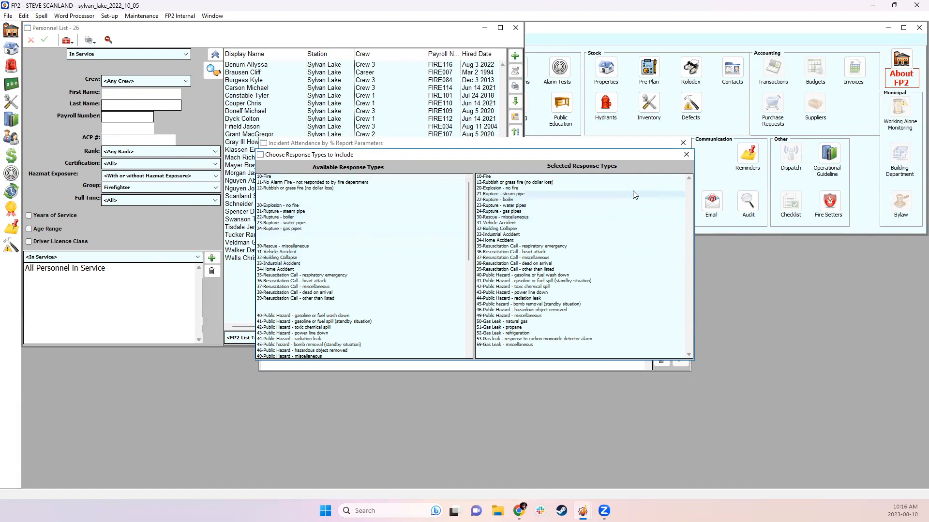
click(687, 154)
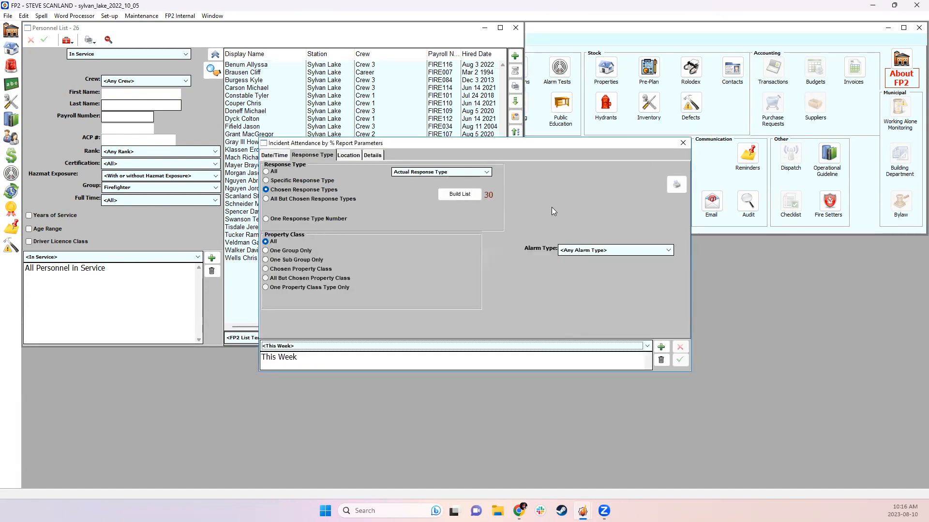
Step: Calculate the report's Base 100% session count from its criteria and view the additional detail filters
click(274, 155)
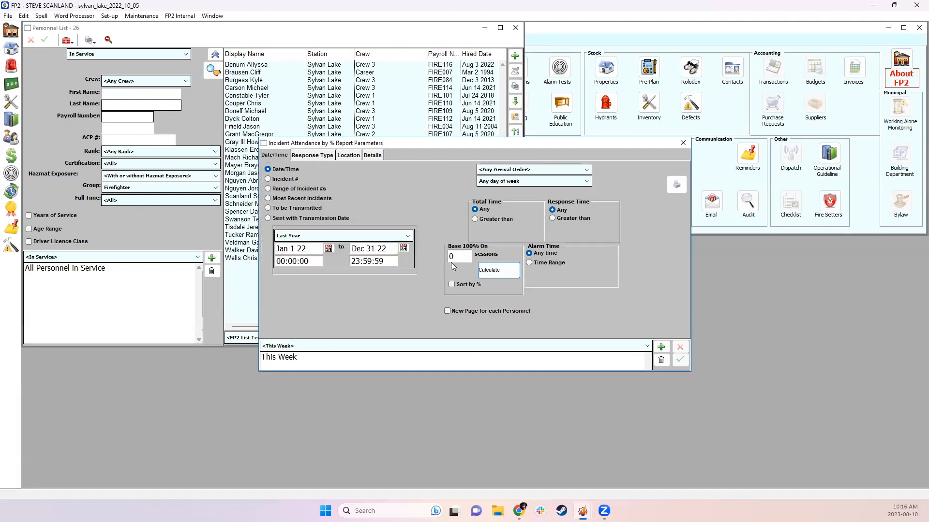
click(503, 272)
click(368, 157)
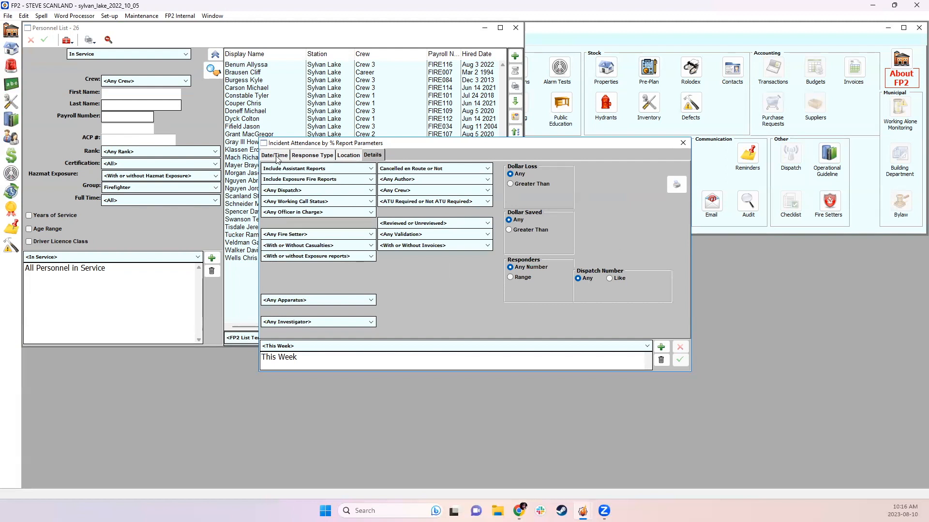
Step: Save the current report criteria as a new saved search named Respondable Incidents
click(304, 155)
click(274, 156)
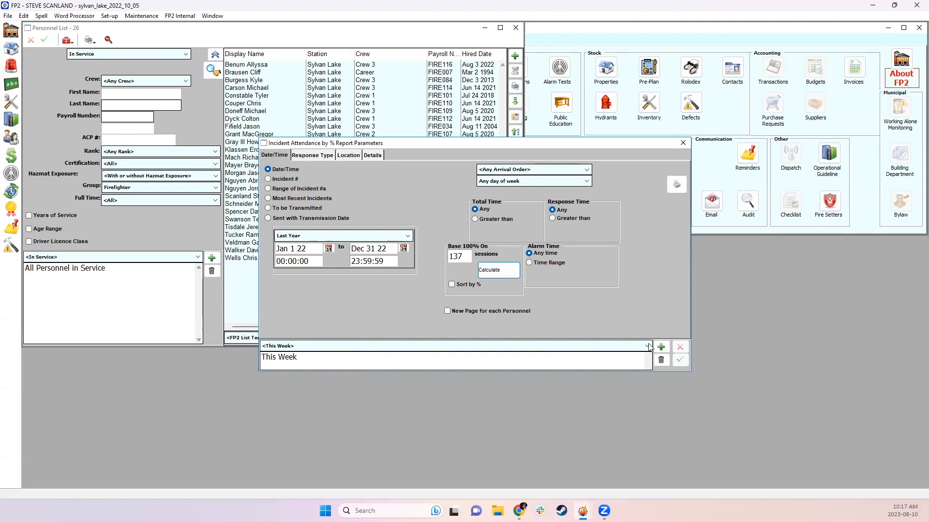
click(661, 346)
text(Respond)
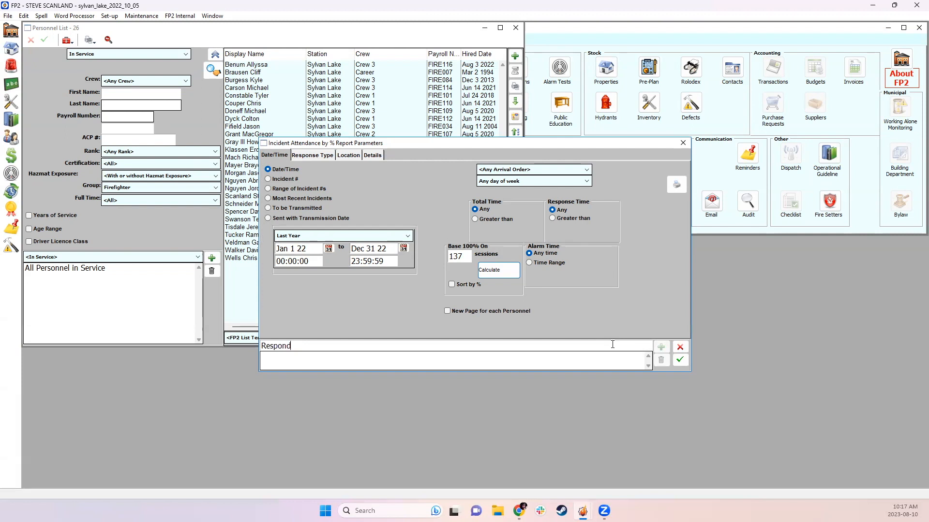
text(able Incidents)
click(679, 361)
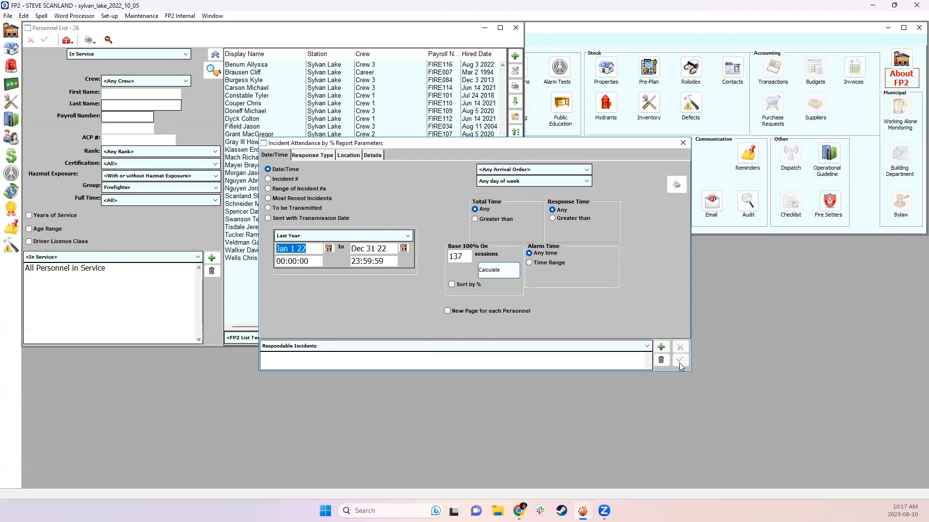
Step: Reopen the Incident Attendance by % report parameters from the Personnel list and load the Respondable Incidents saved search
click(682, 143)
click(515, 86)
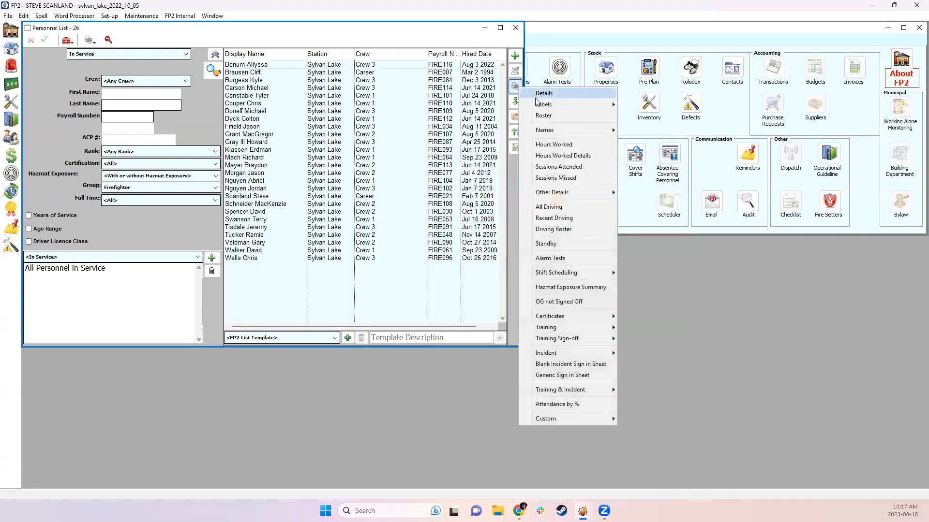
mouse_move(562, 356)
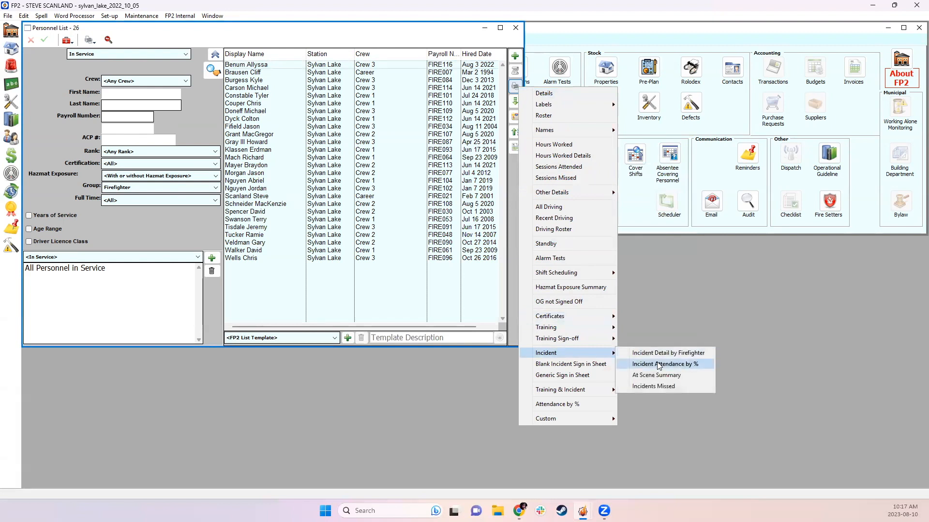
click(672, 363)
click(437, 346)
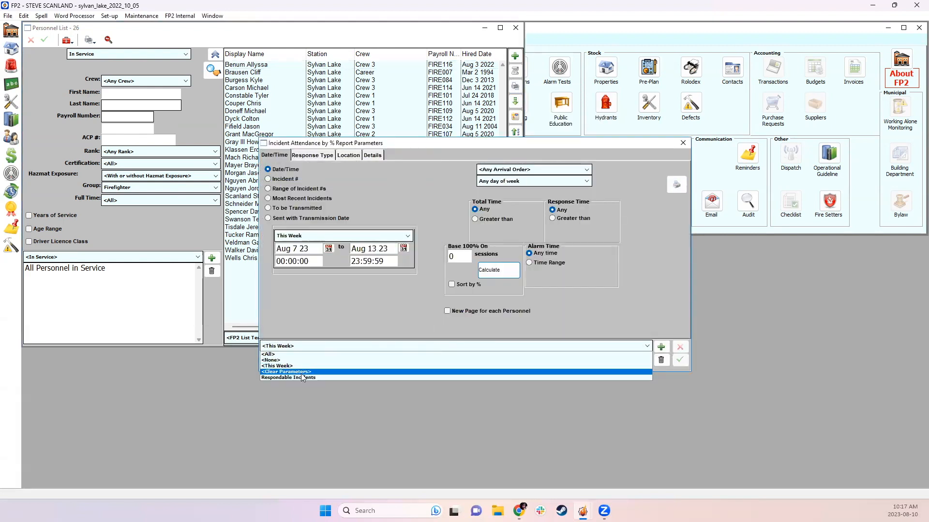
click(300, 376)
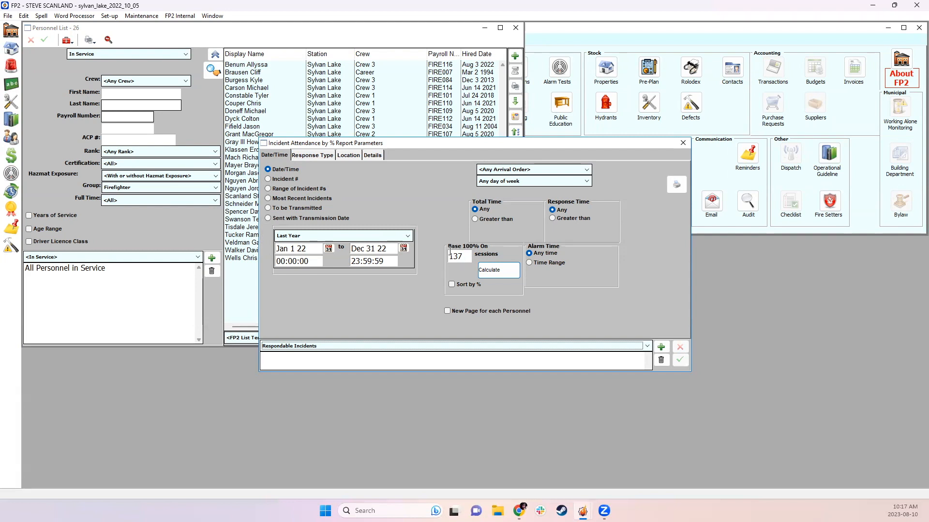
Step: Sort the Incident Attendance by % report by percentage and output it to Preview for all listed personnel
click(451, 285)
drag(440, 140, 521, 144)
click(547, 288)
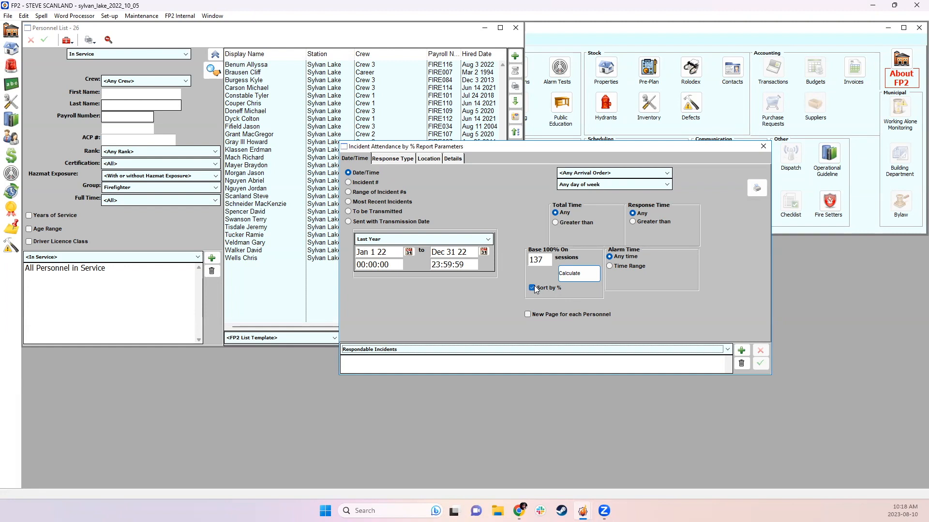
click(532, 288)
drag(642, 148, 757, 175)
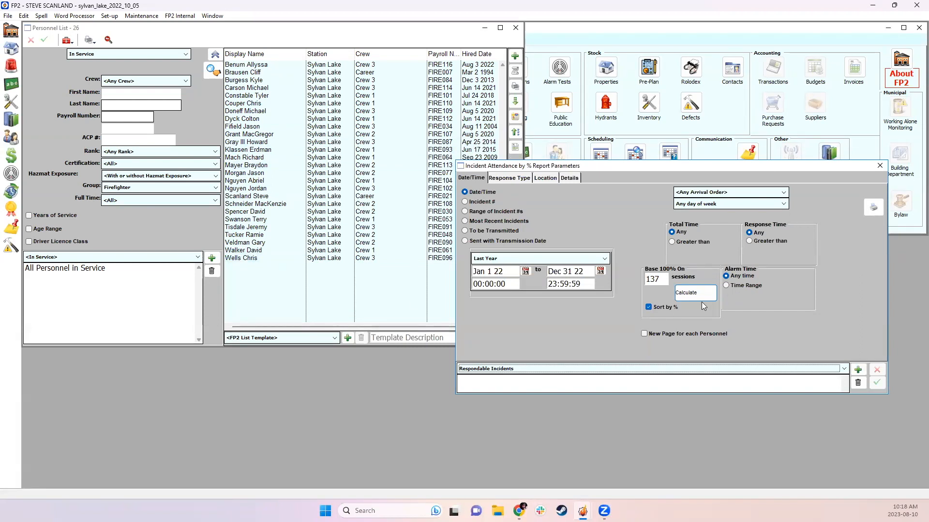
click(873, 209)
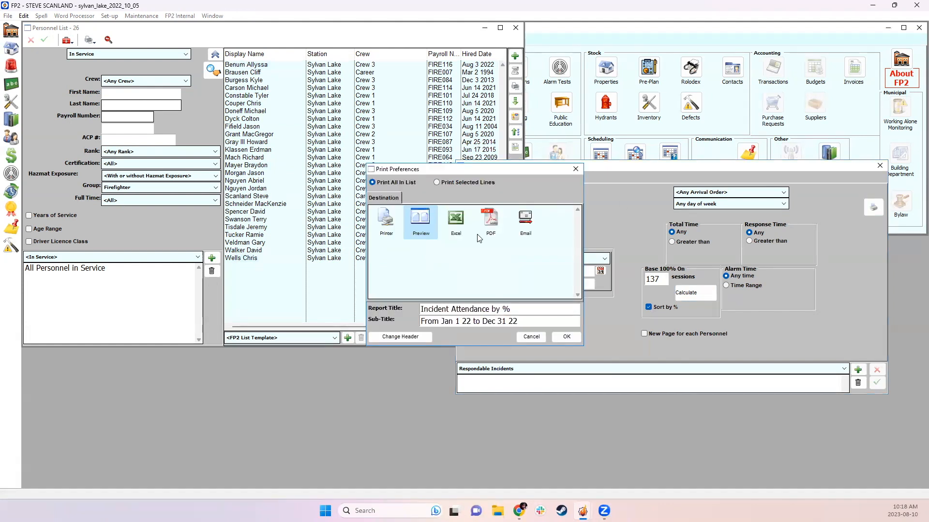
click(563, 338)
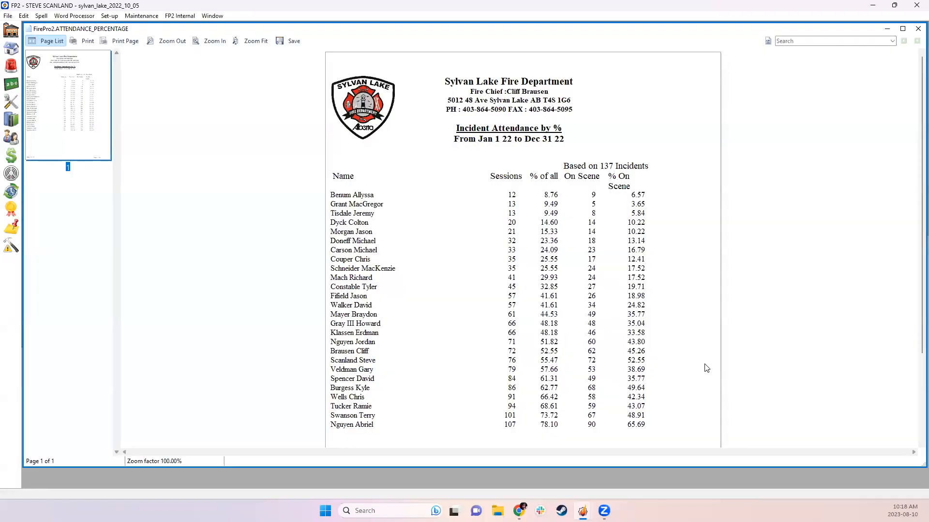
Step: Examine the Sessions, % of all, On Scene and % On Scene figures in the incident report, and close it with its parameters
scroll(693, 320, down, 1)
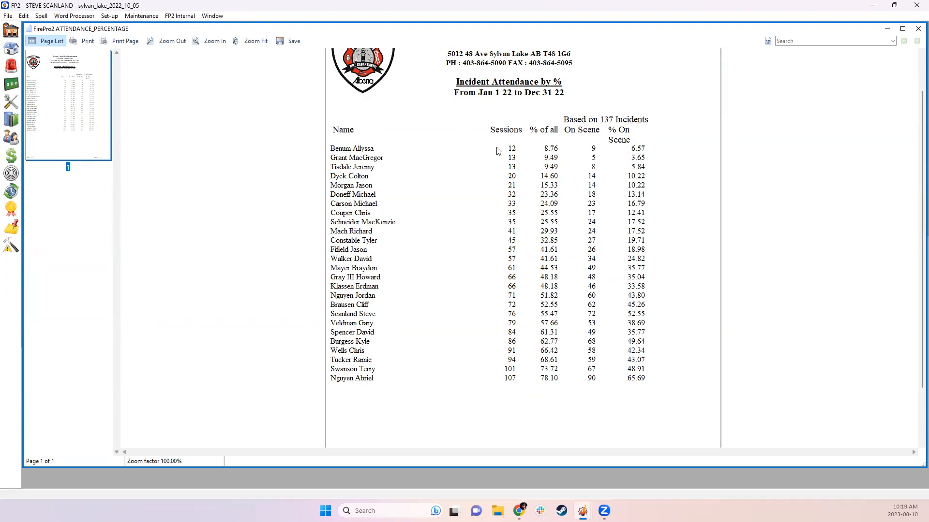
drag(509, 149, 525, 153)
click(525, 152)
drag(538, 148, 561, 150)
click(561, 147)
click(562, 153)
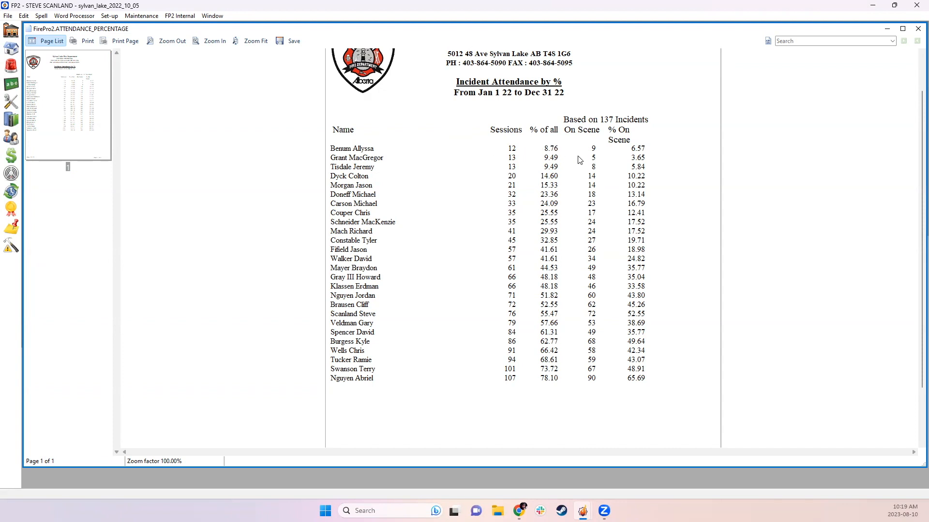
drag(590, 150, 598, 153)
click(601, 152)
drag(654, 240, 331, 147)
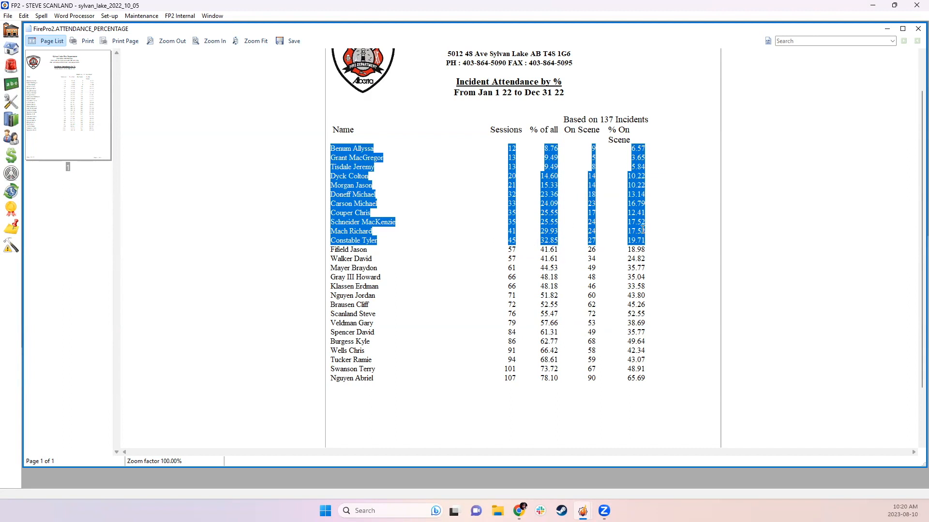
drag(636, 214, 639, 215)
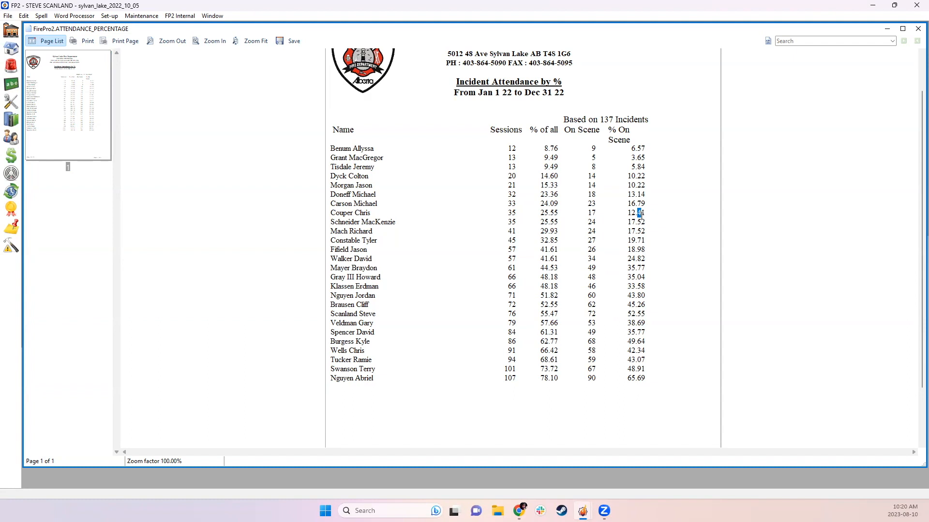
click(651, 217)
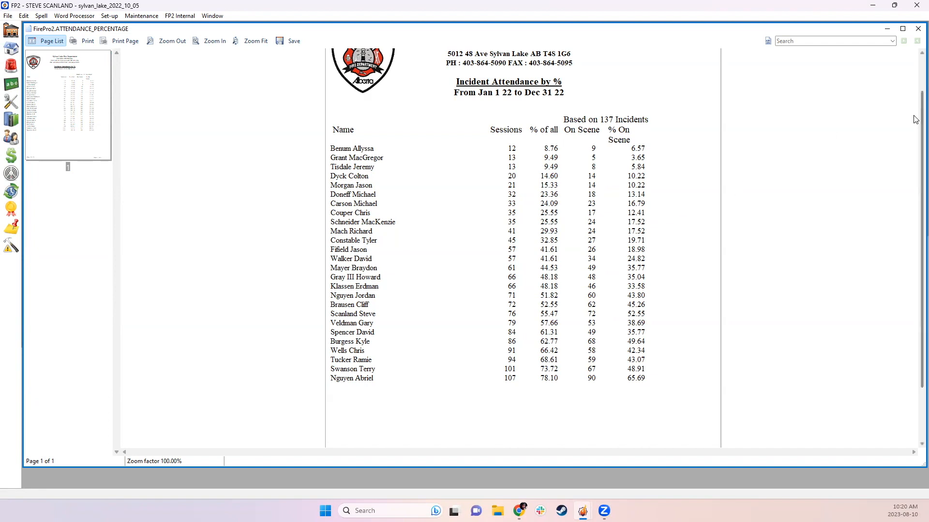
click(917, 29)
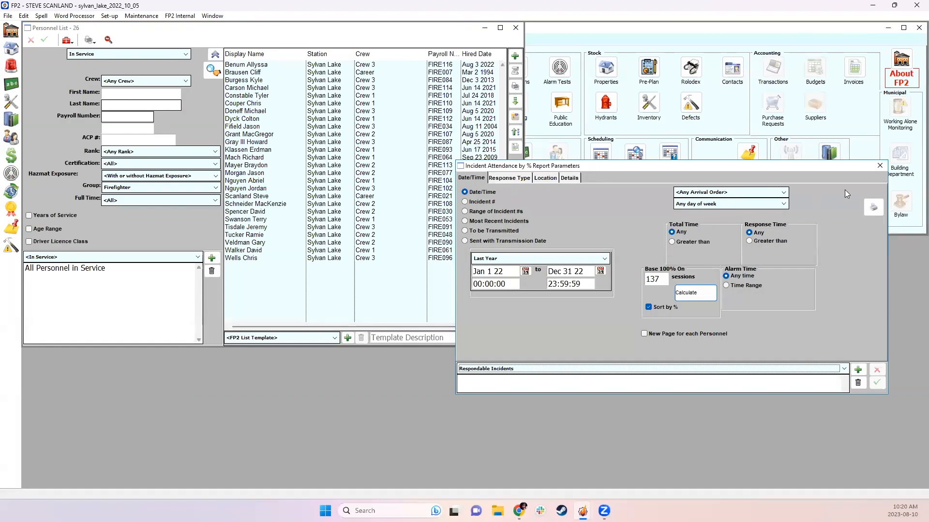
click(879, 165)
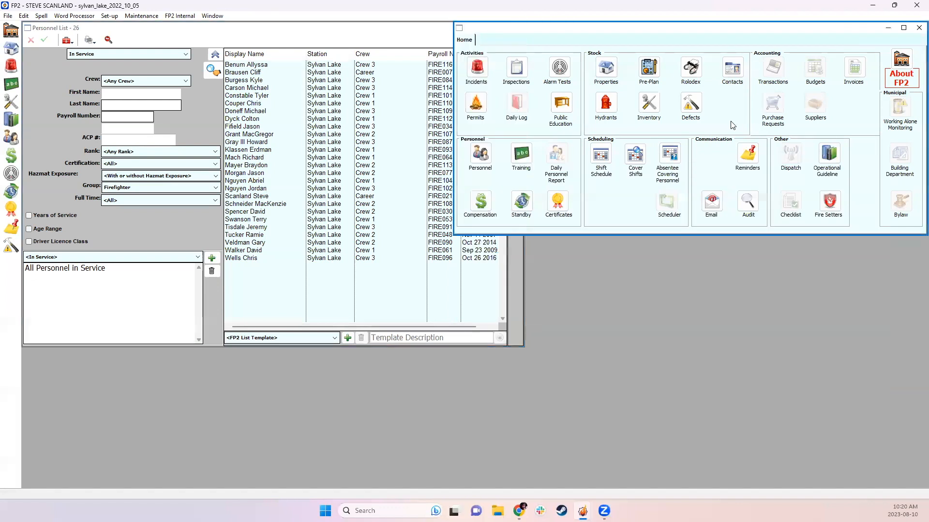
Step: Search the Meeting/Training list for Last Year's Training sessions only, excluding Volunteer Hrs and Meeting, and close the list
click(524, 153)
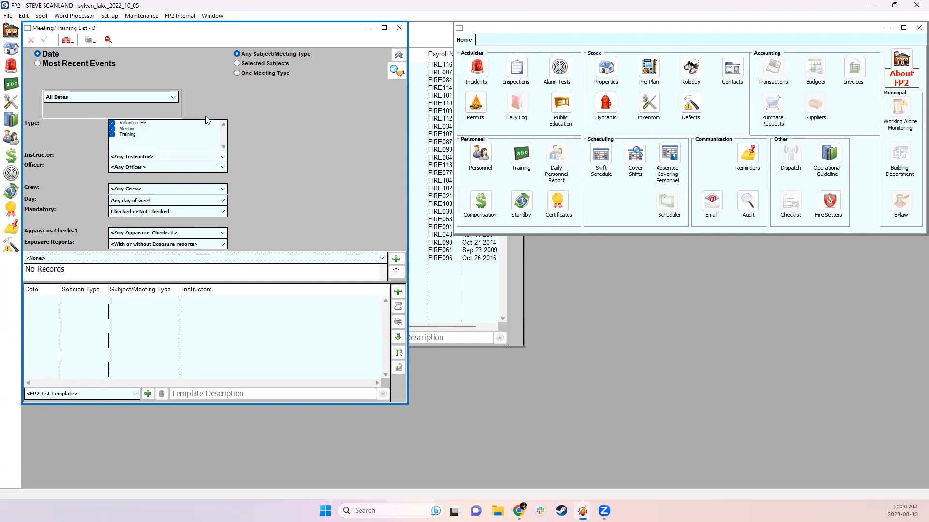
click(102, 97)
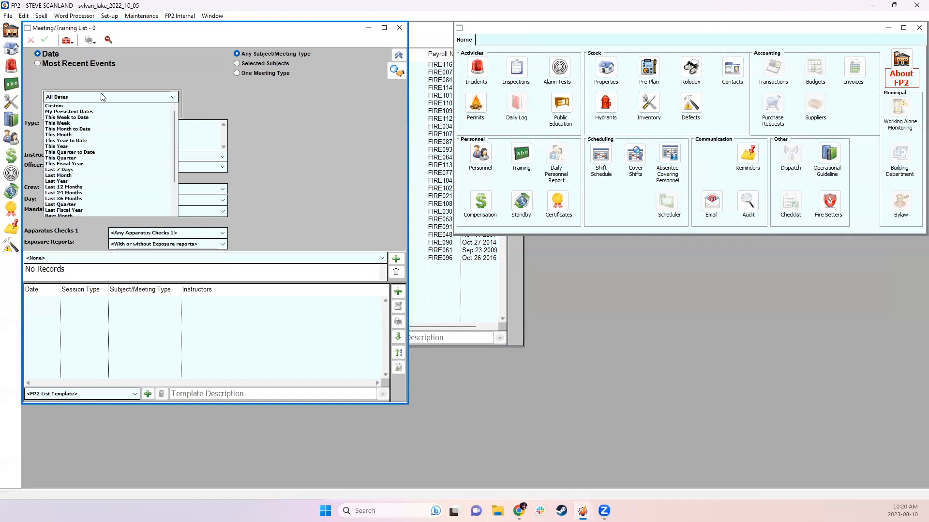
click(77, 156)
click(162, 123)
click(162, 129)
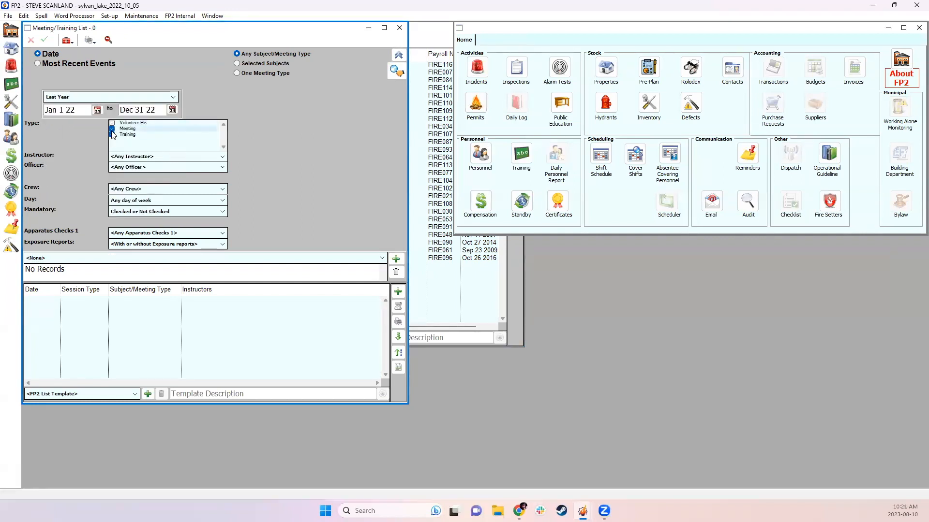
click(395, 71)
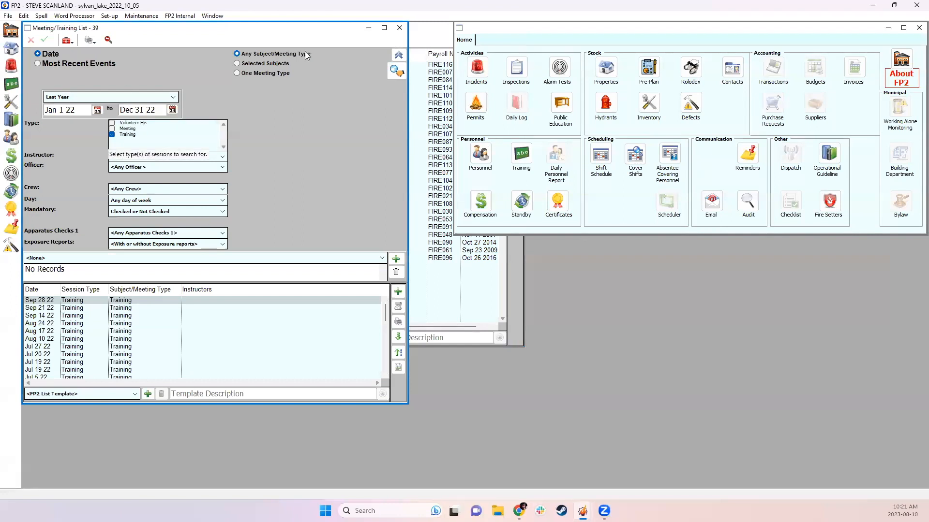
click(399, 28)
click(394, 31)
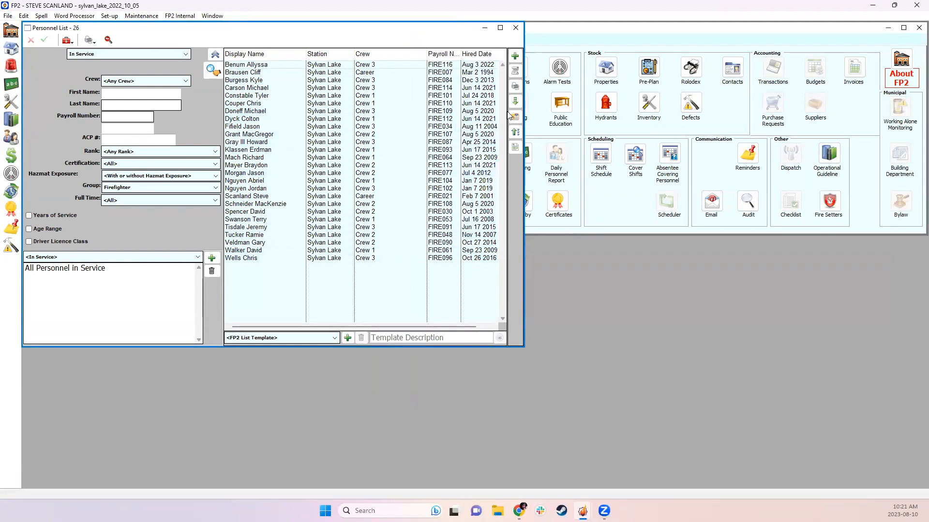
Step: Open the Training Attendance by % report parameters for the listed firefighters and limit them to Training sessions for Last Year
click(515, 87)
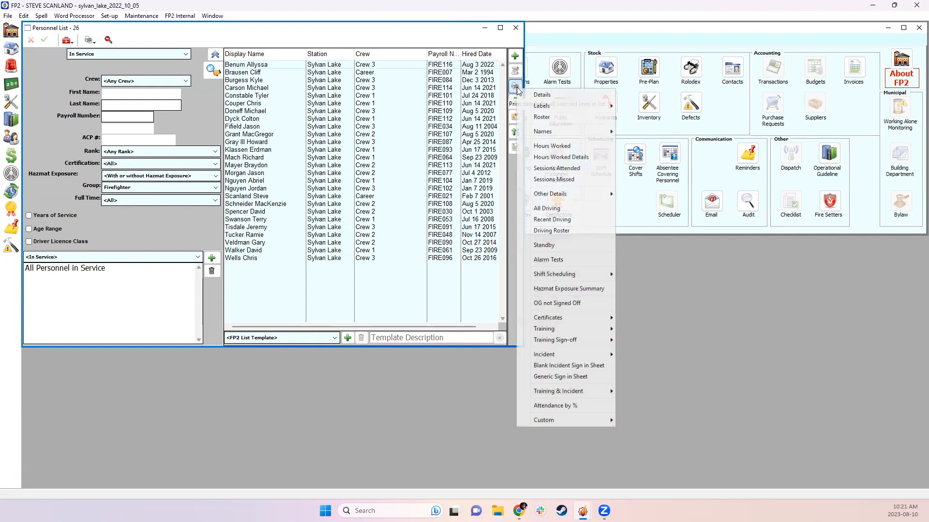
mouse_move(593, 332)
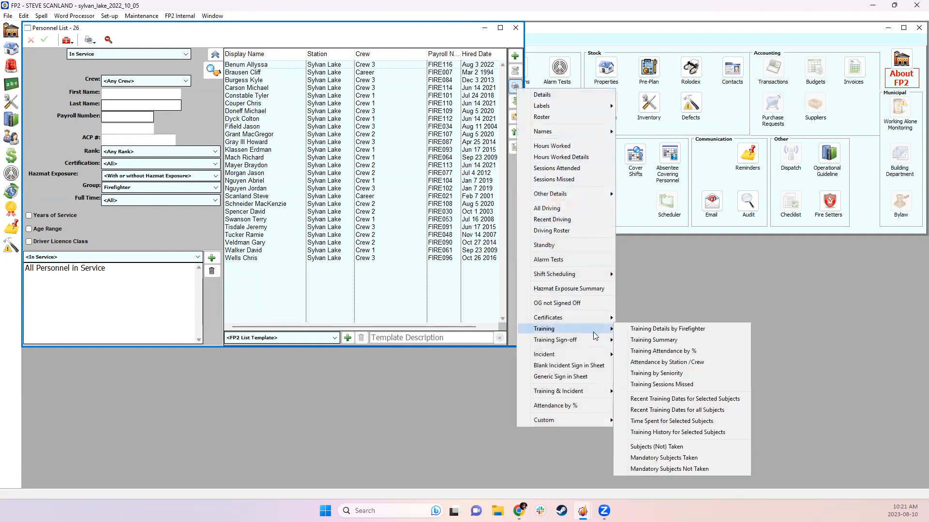
click(669, 352)
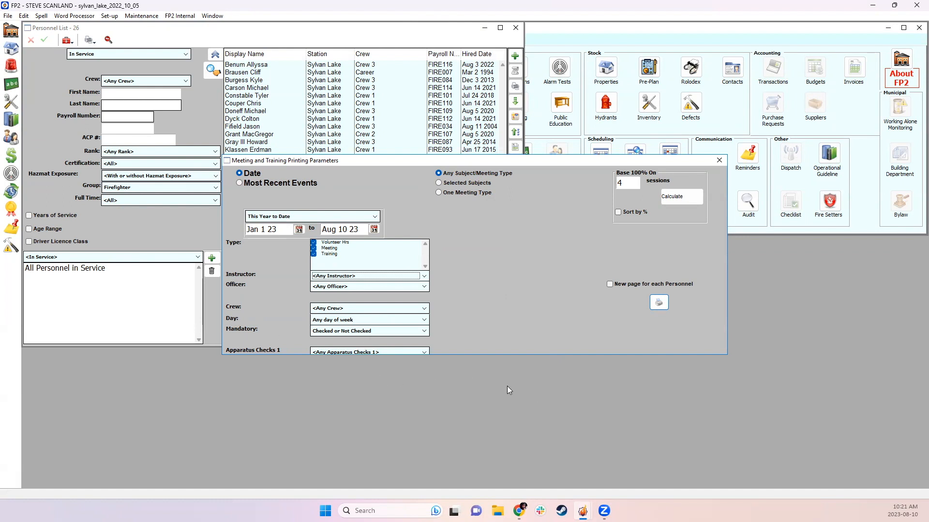
click(313, 242)
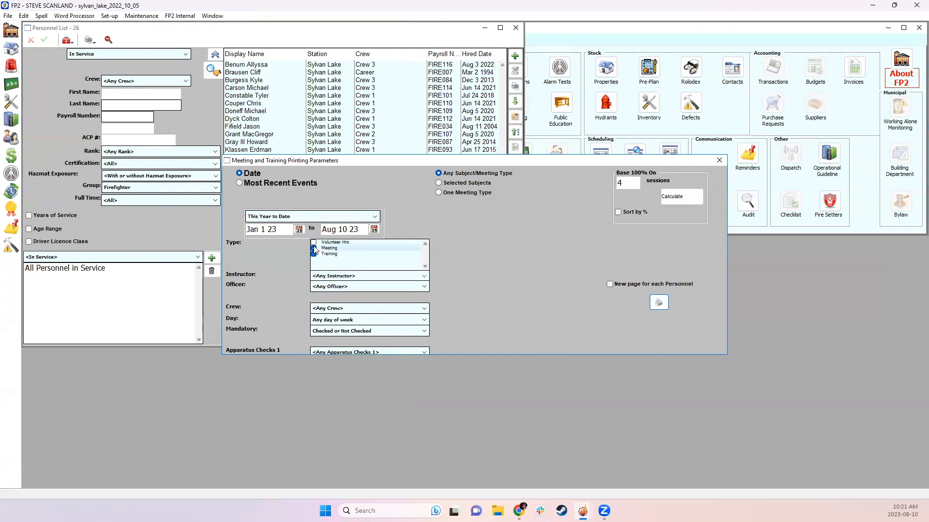
click(310, 217)
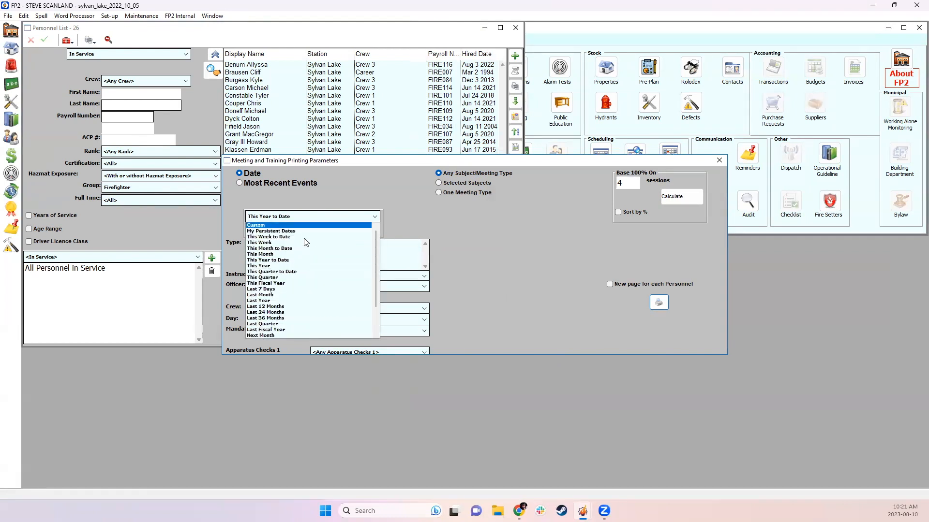
click(292, 301)
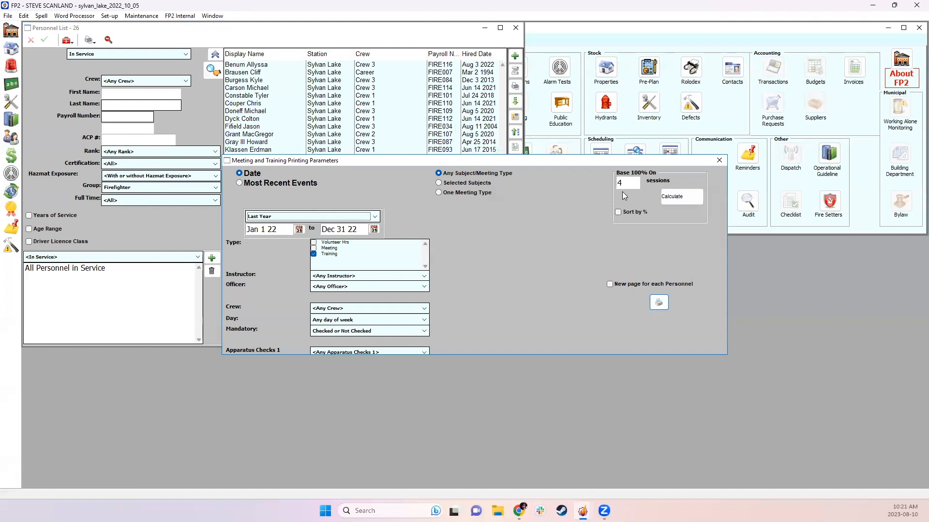
Step: Calculate the Base 100% session count with Sort by % enabled, and preview the Training Attendance report before closing it
click(675, 197)
click(658, 302)
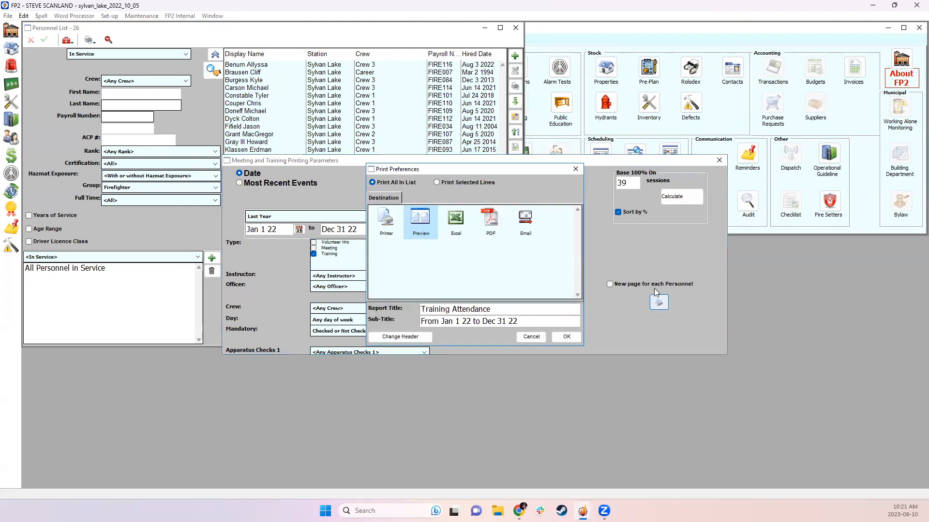
click(567, 336)
scroll(585, 285, down, 1)
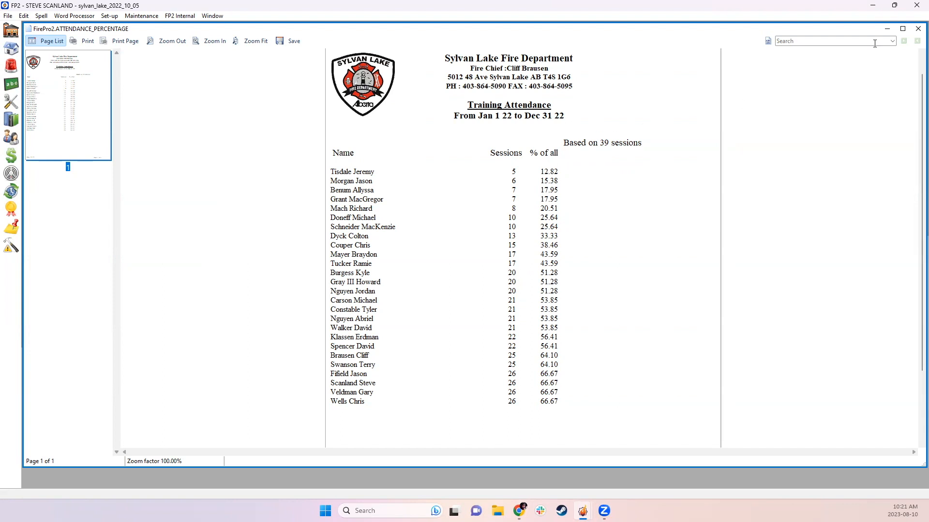
click(917, 28)
click(594, 177)
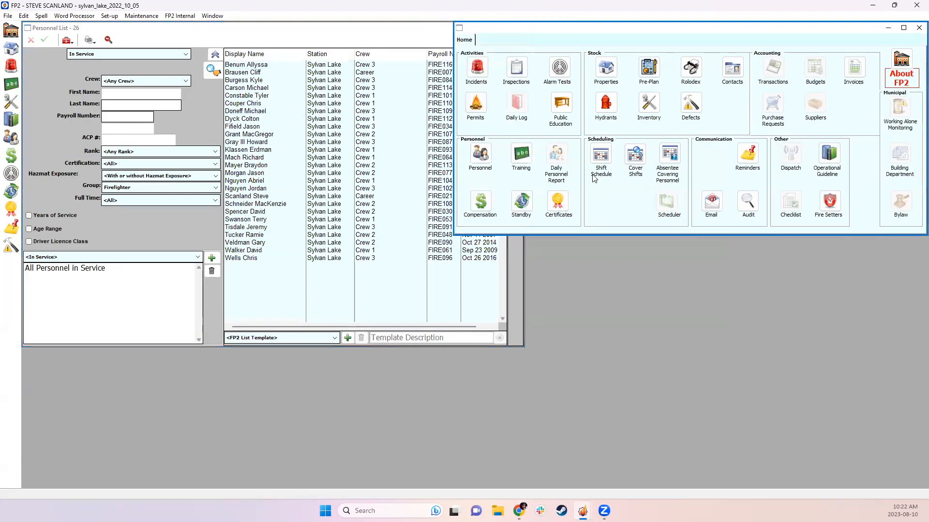
Step: Reopen the Meeting/Training list and limit its session types to Training, excluding Meeting and Volunteer Hrs
click(520, 153)
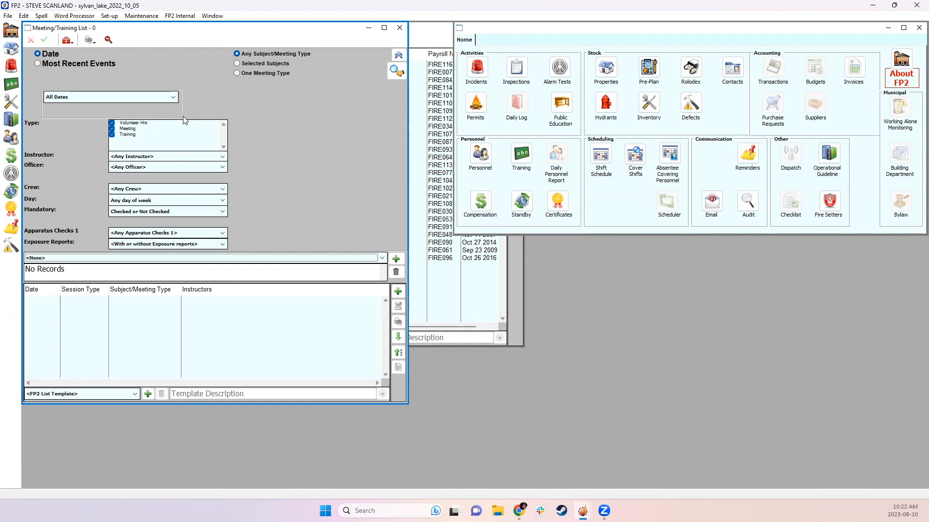
click(114, 129)
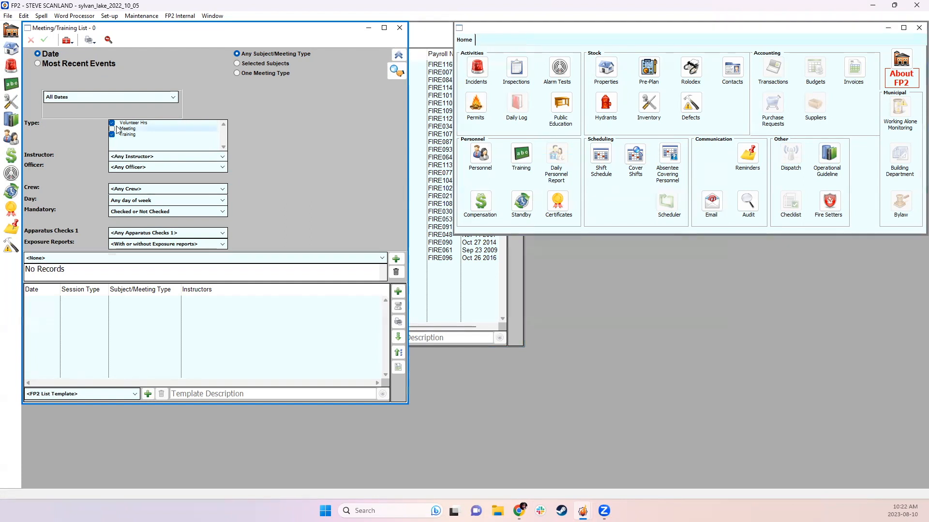
click(124, 123)
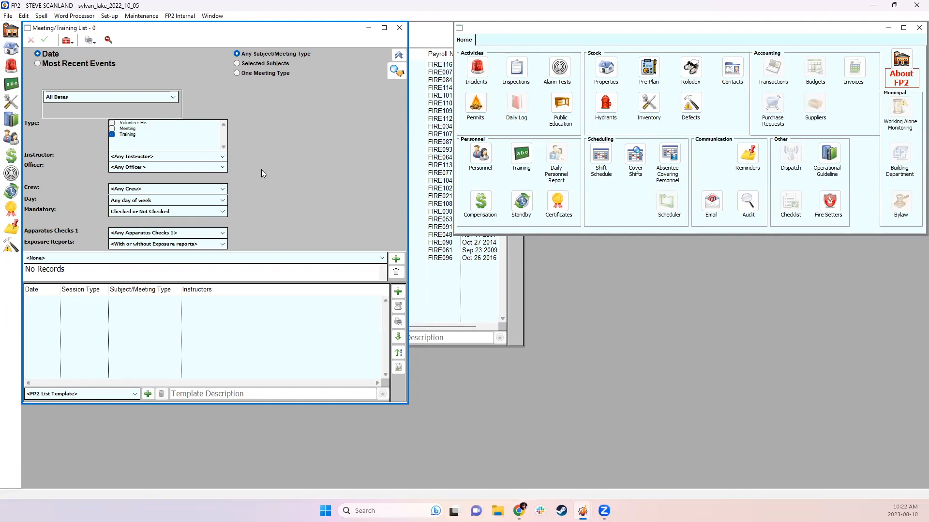
Step: Close the Meeting/Training list, examine the Custom checkbox 1 title among the Meeting/Training custom fields in Custom Settings, and close the settings
click(400, 28)
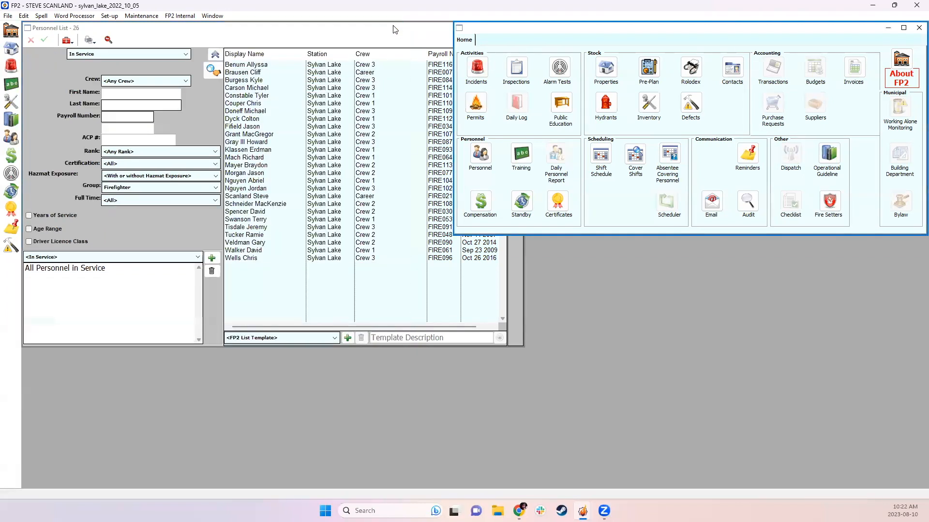
click(109, 16)
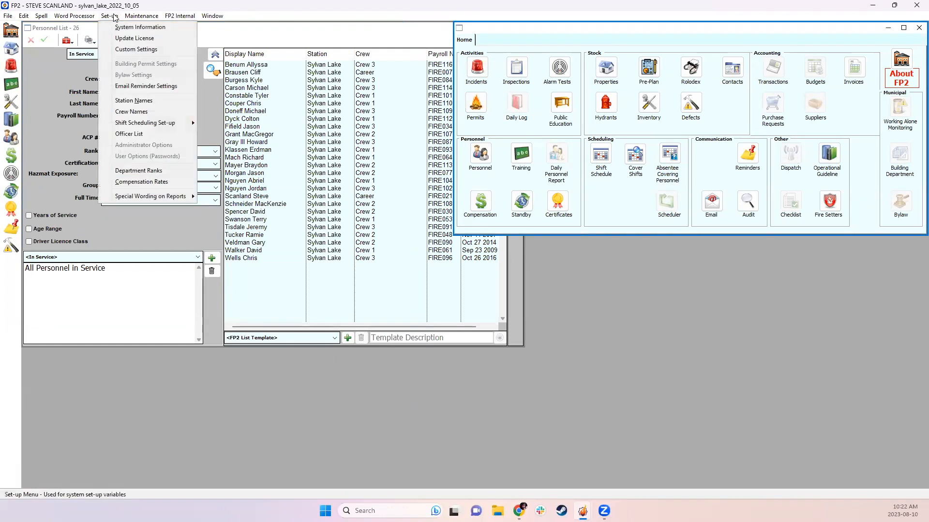
click(127, 48)
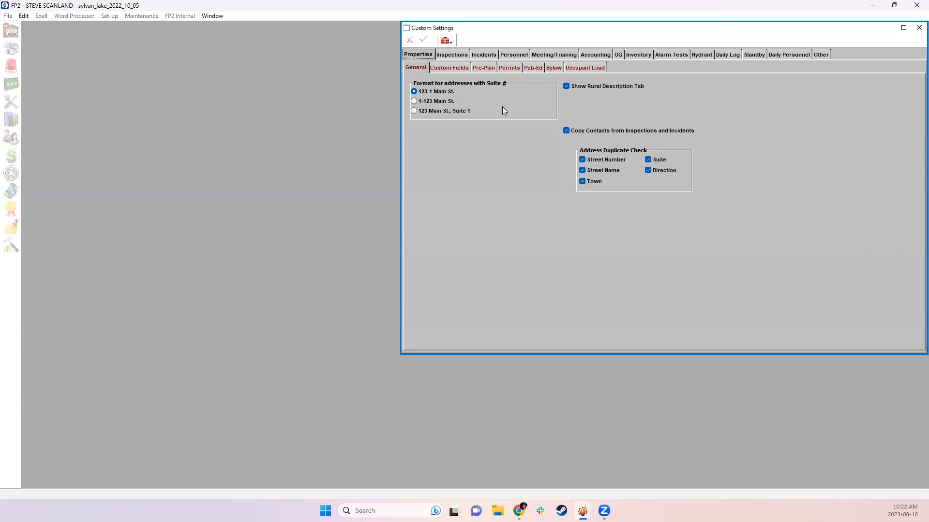
click(550, 55)
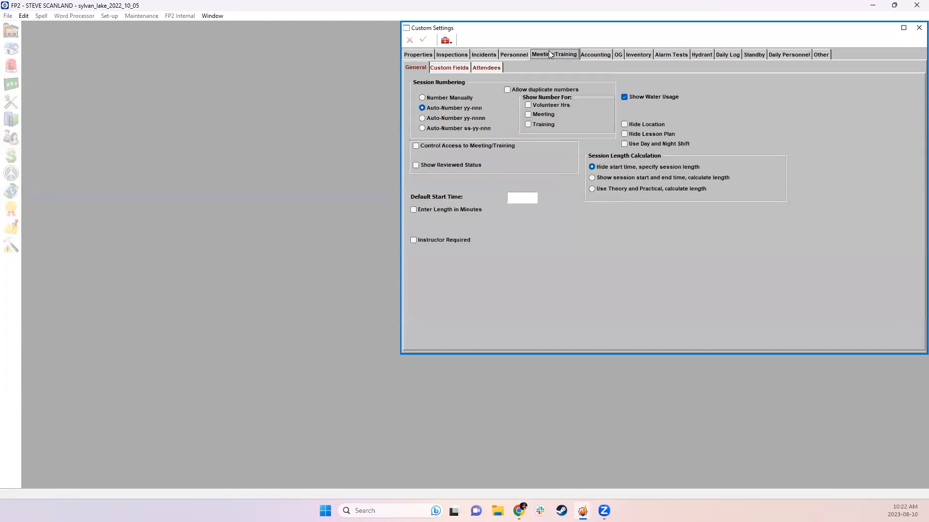
click(442, 71)
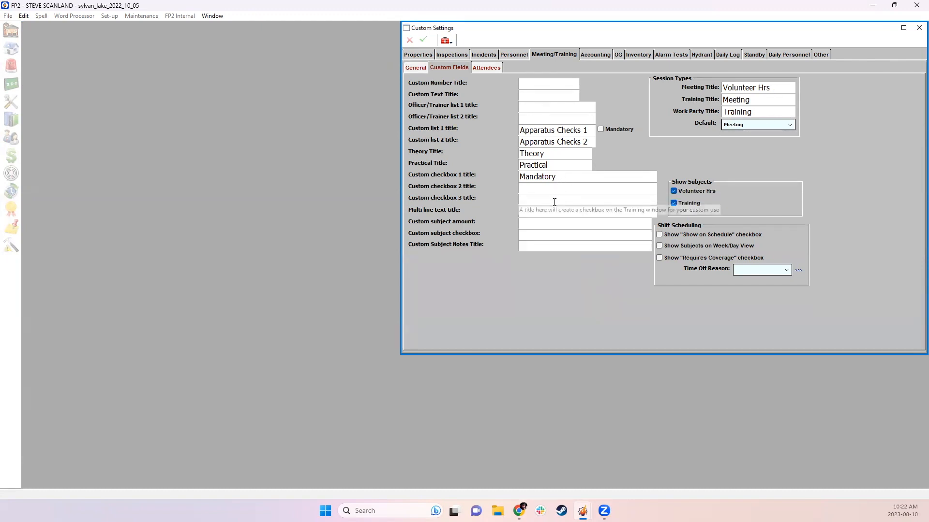
click(560, 176)
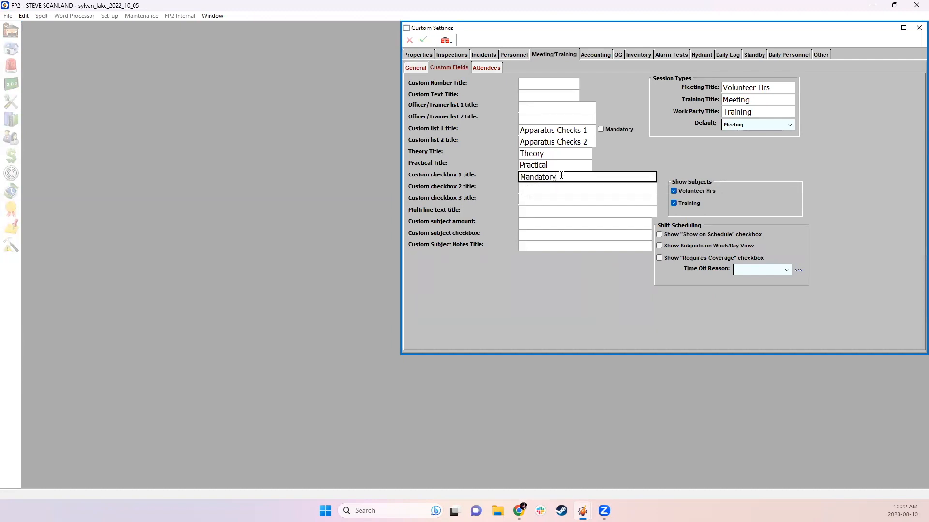
drag(561, 176, 498, 175)
click(529, 176)
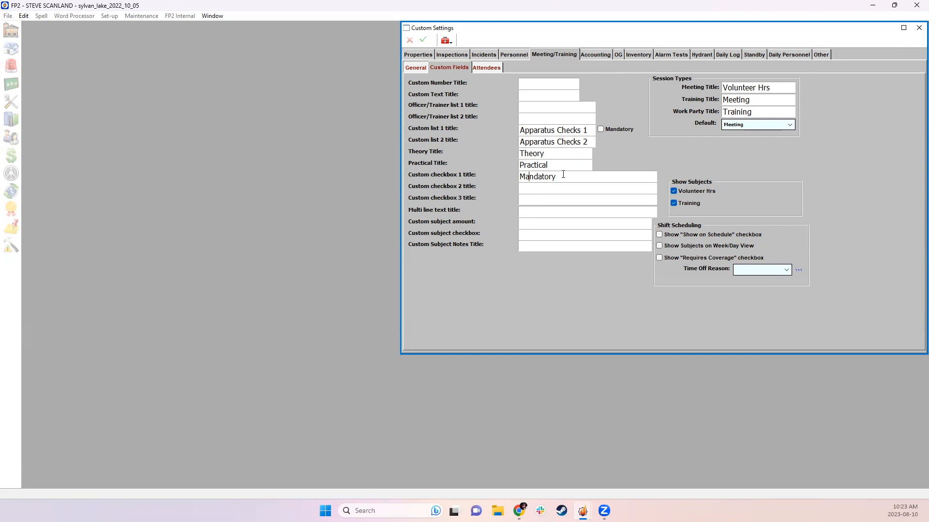
click(919, 27)
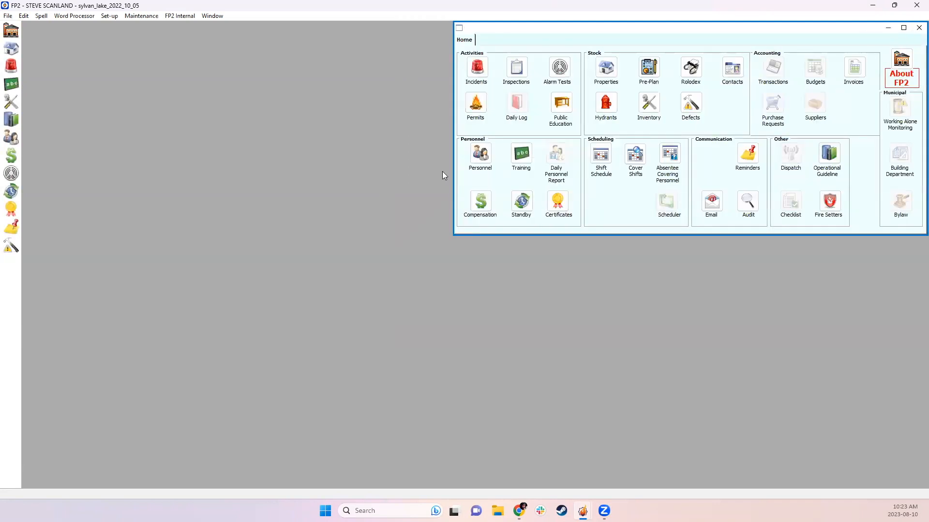
Step: Open the Meeting/Training list and search for sessions of every type across All Dates
click(521, 154)
click(124, 101)
click(338, 101)
click(400, 73)
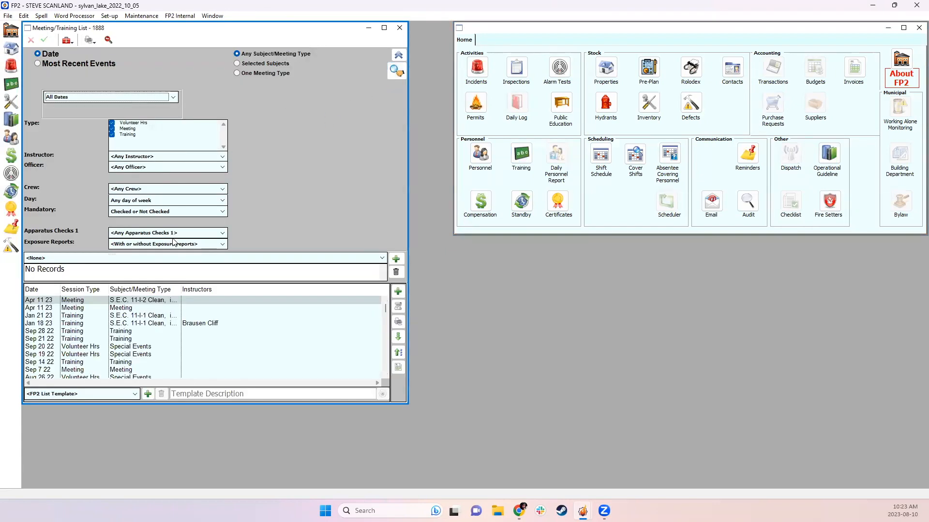
Step: Open the Apr 11 23 meeting session covering S.E.C. 11-I-2, mark it as Mandatory, save it and close the record
click(95, 301)
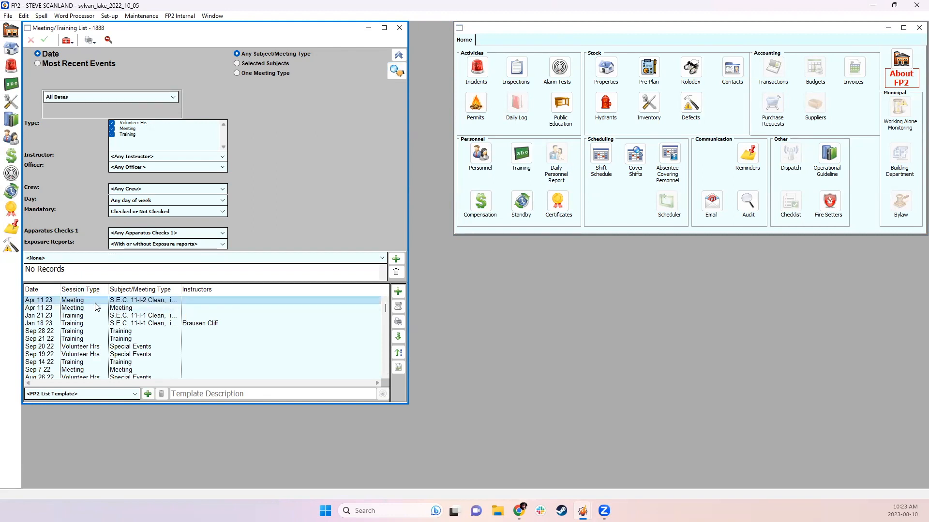
double_click(96, 304)
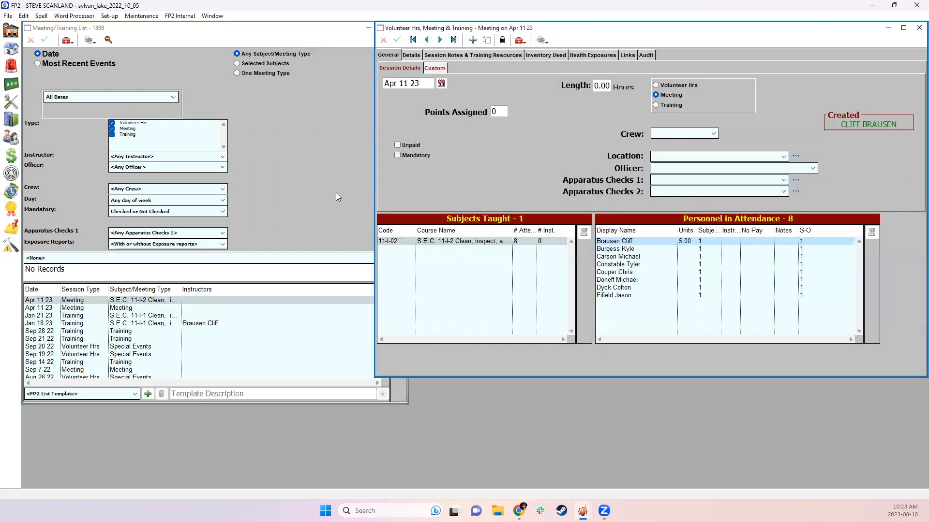
click(407, 155)
click(397, 40)
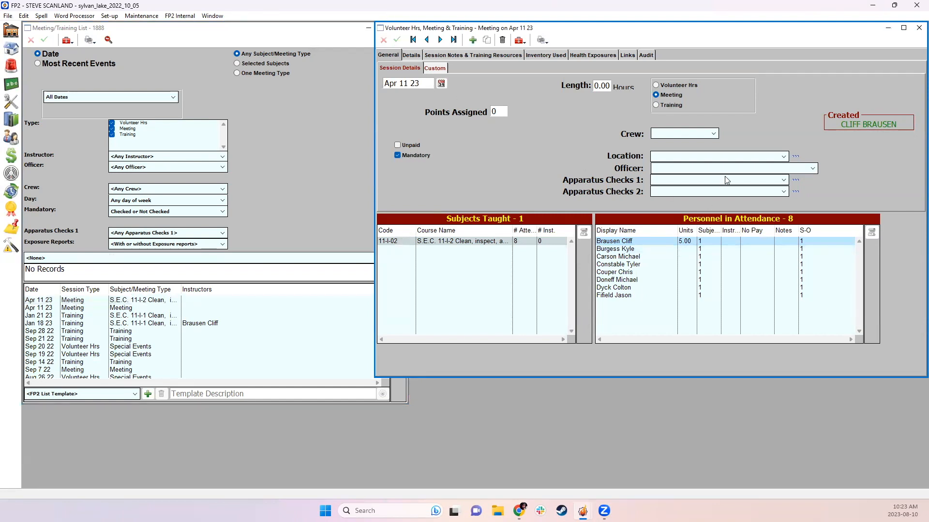
click(917, 29)
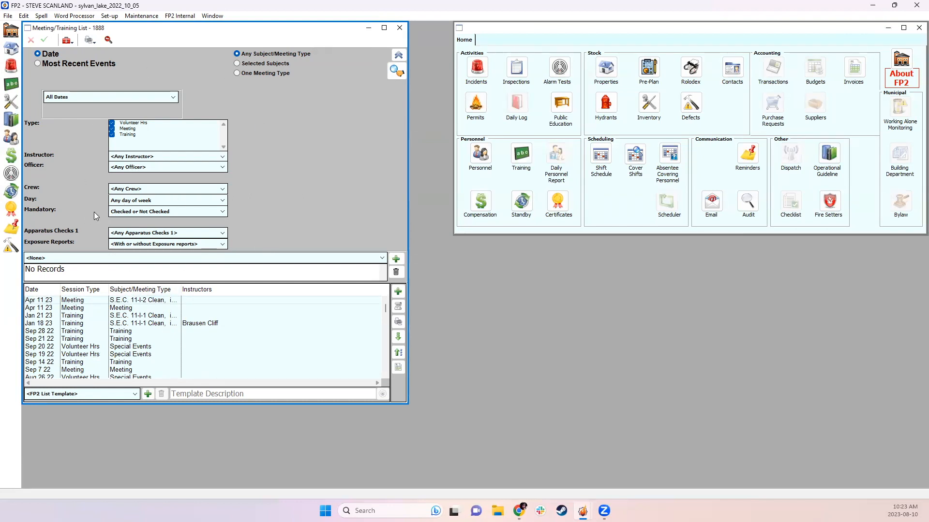
Step: Search the Meeting/Training list with Mandatory set to Checked Only, and close the list
click(134, 212)
click(136, 226)
click(393, 75)
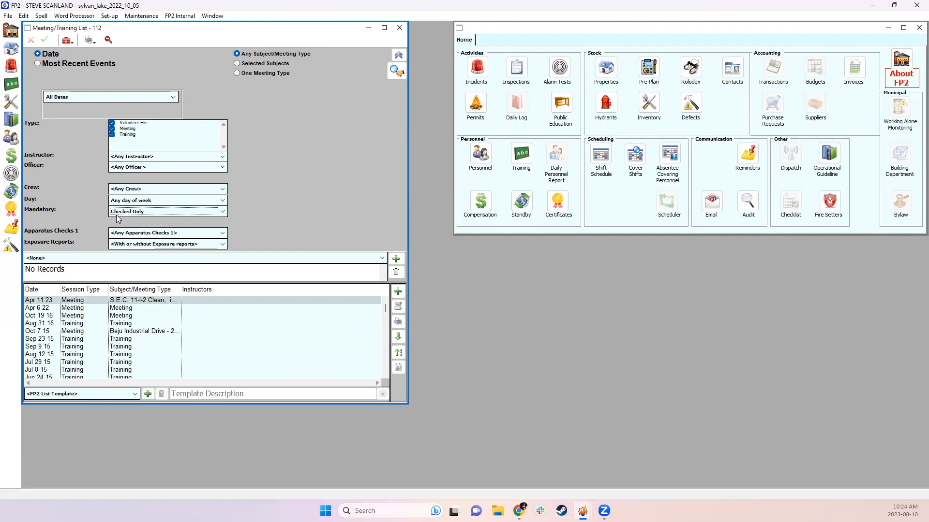
click(399, 27)
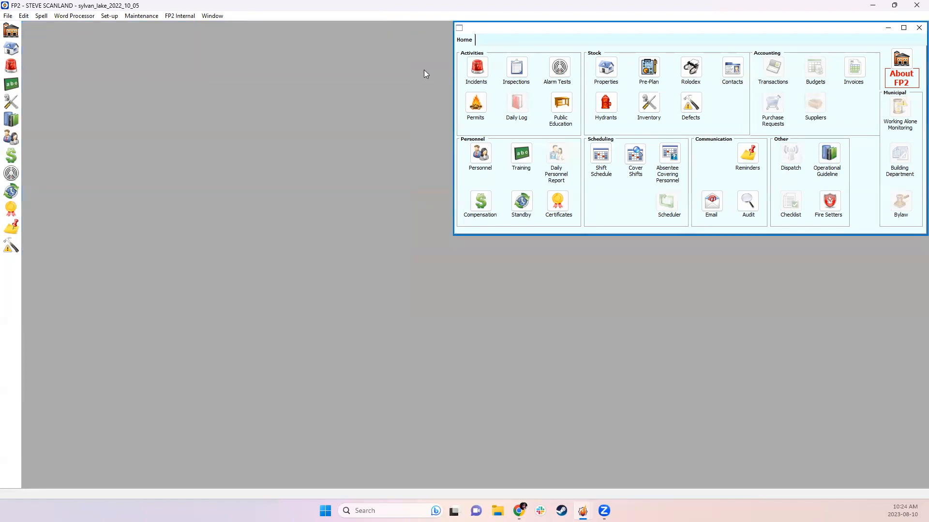
Step: Open the Personnel list and search for in-service personnel in the Firefighter group
click(479, 159)
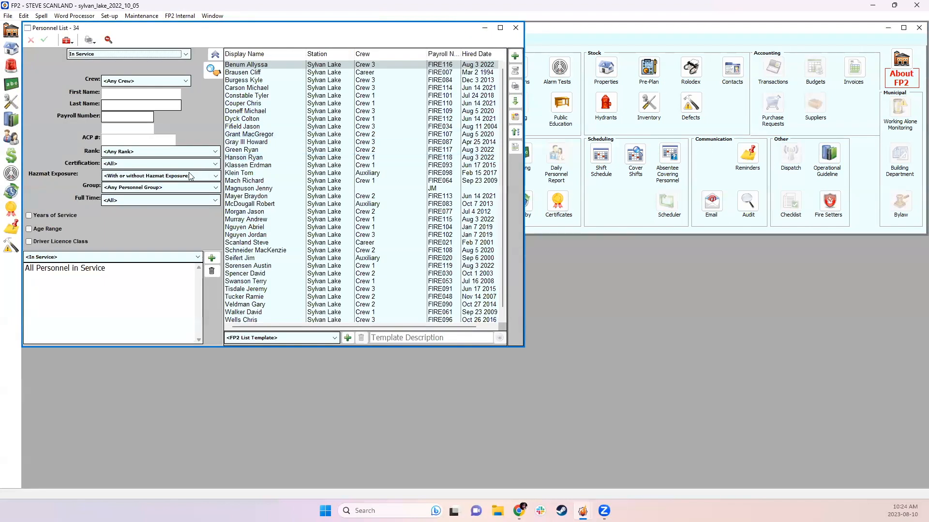
click(153, 187)
click(150, 207)
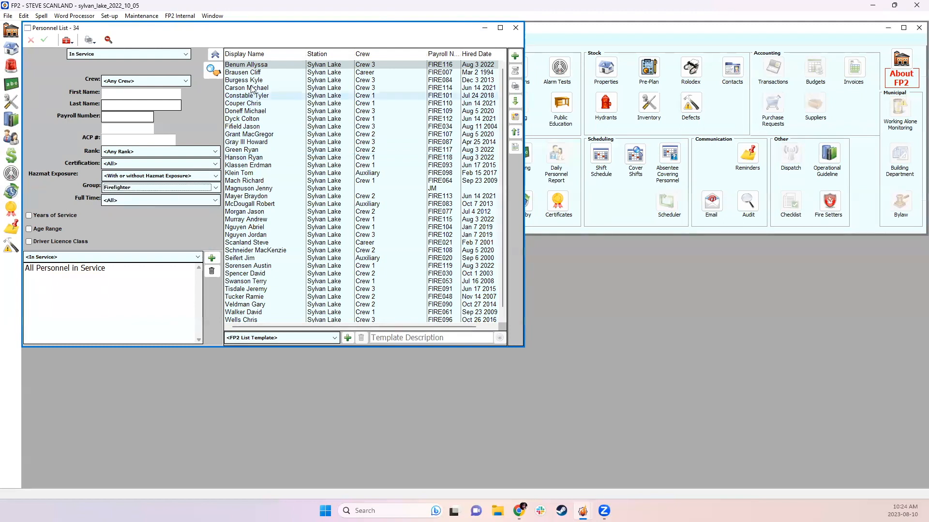
click(215, 71)
Step: Open the Training Attendance by % parameters, set Last 36 Months and Mandatory to Checked Only, and calculate the Base 100% session count
click(515, 86)
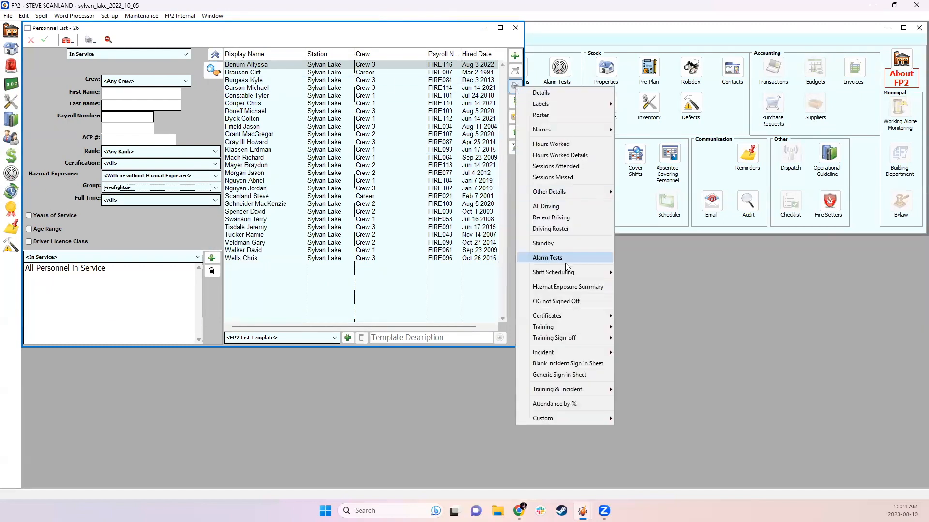
mouse_move(562, 328)
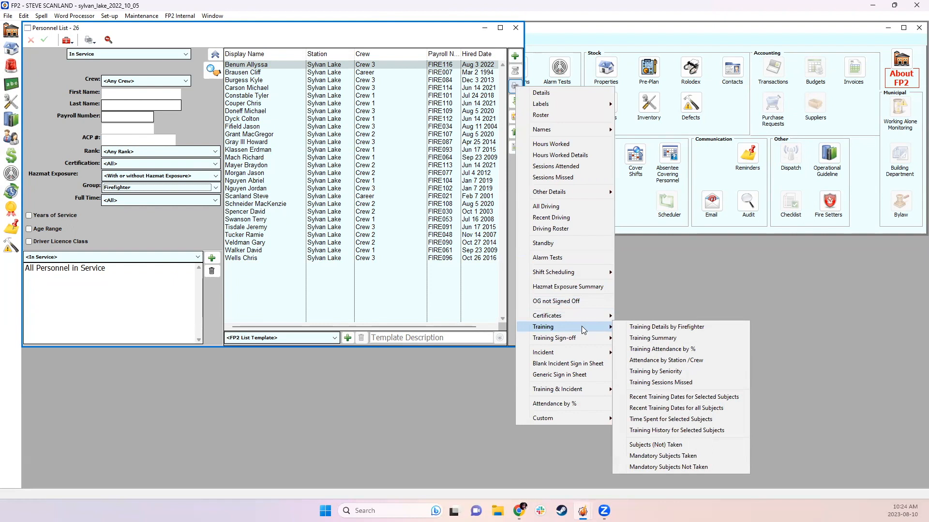
click(643, 349)
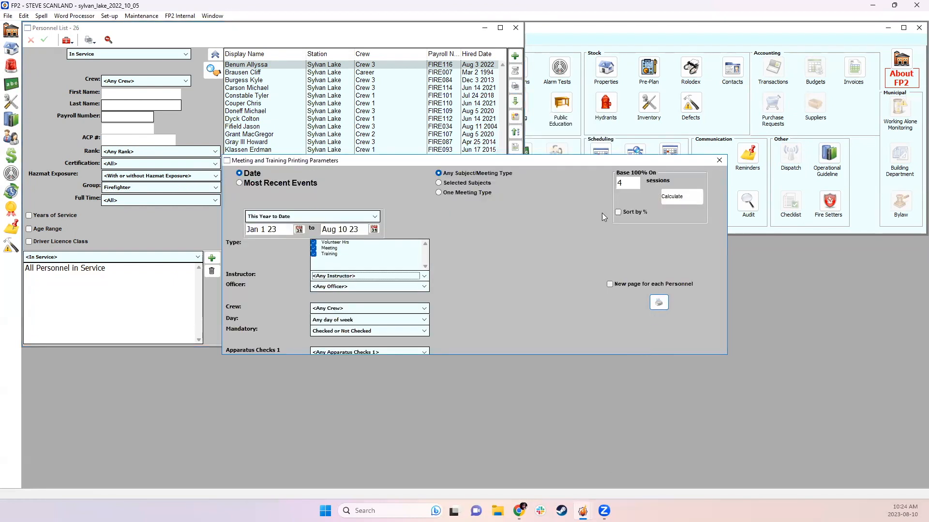
click(270, 218)
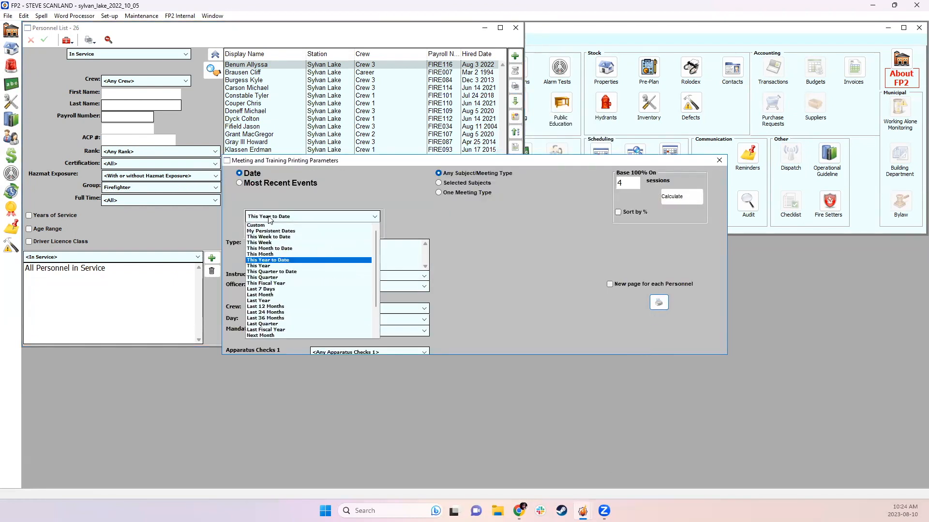
click(281, 319)
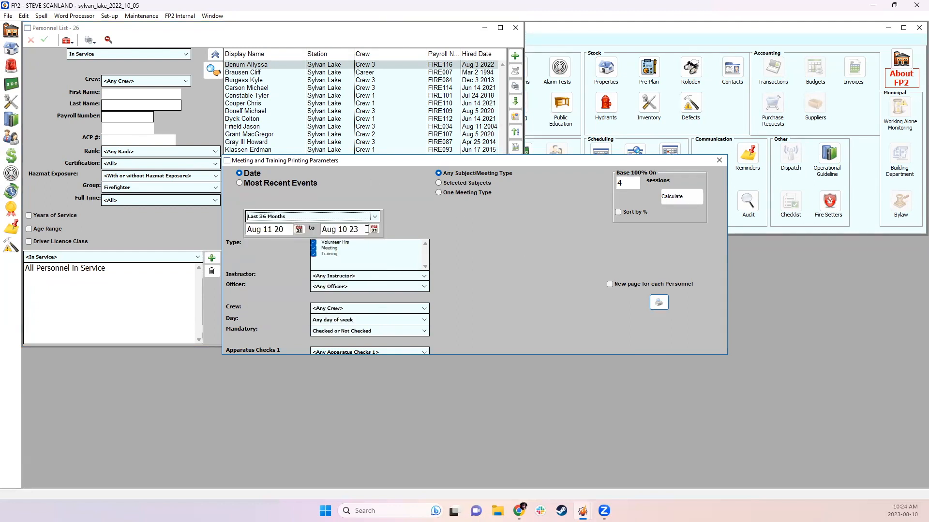
click(327, 332)
click(339, 345)
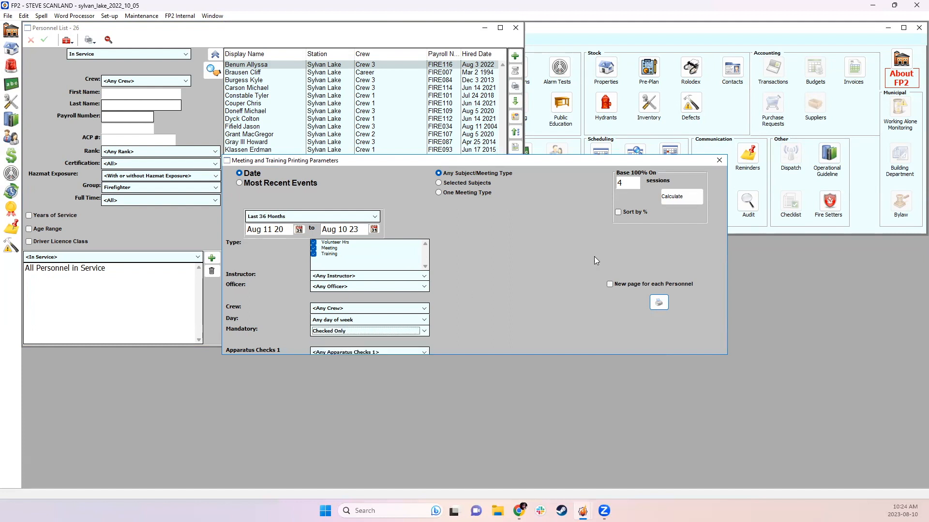
click(671, 201)
Step: Change the report's date range to All Dates, exclude Volunteer Hrs and Meeting, and recalculate the Base 100% session count
click(373, 217)
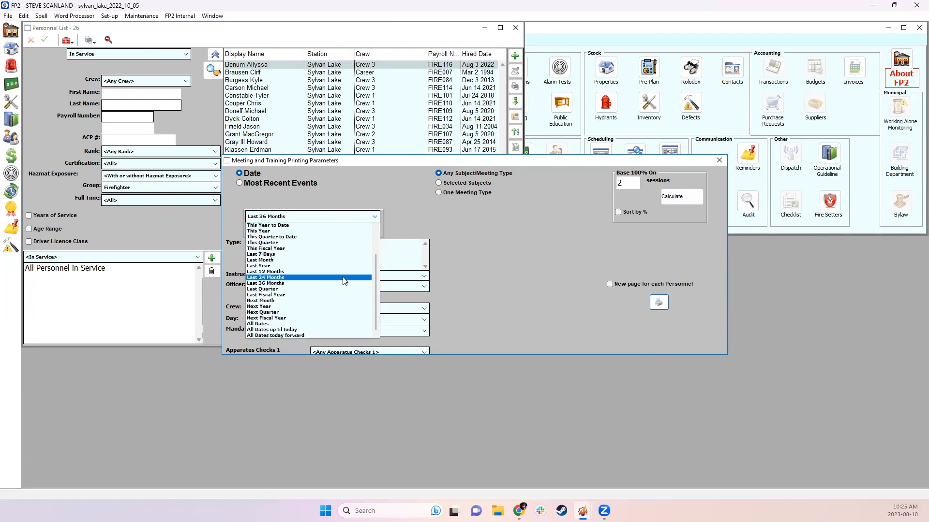
click(321, 324)
click(681, 197)
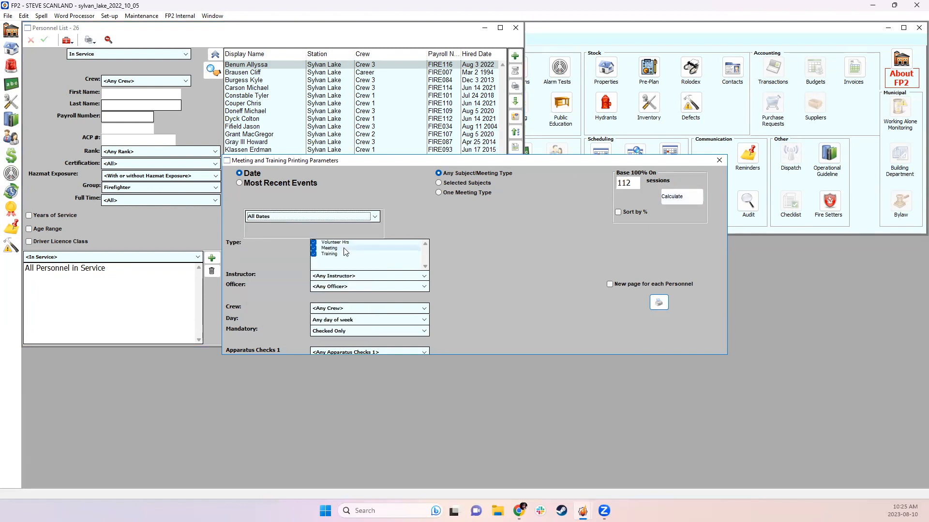
click(313, 243)
click(313, 248)
click(681, 196)
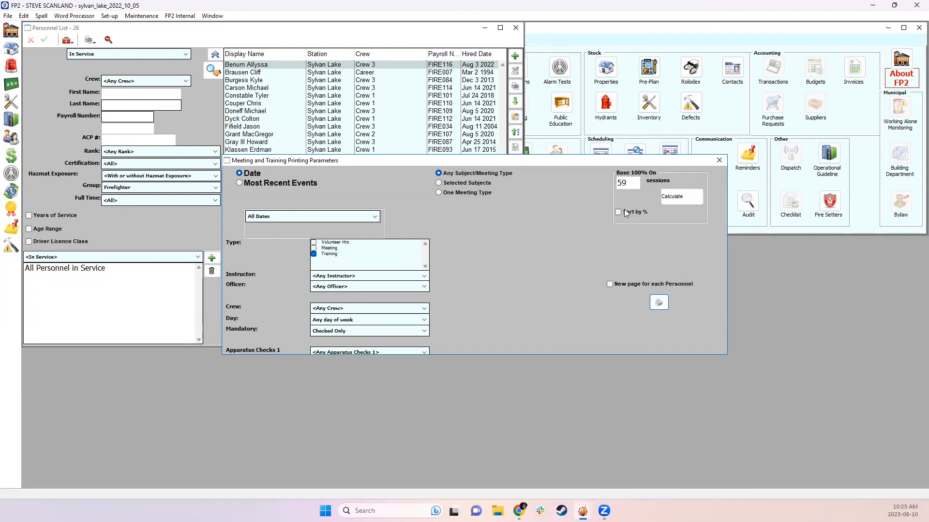
Step: Enable Sort by %, preview the Training Attendance report for all listed firefighters, review it and close the preview
click(660, 304)
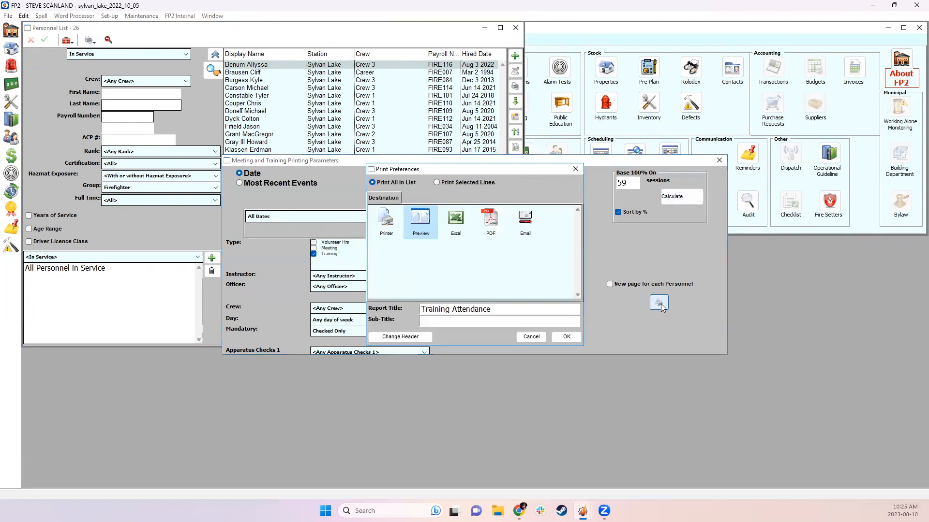
click(564, 337)
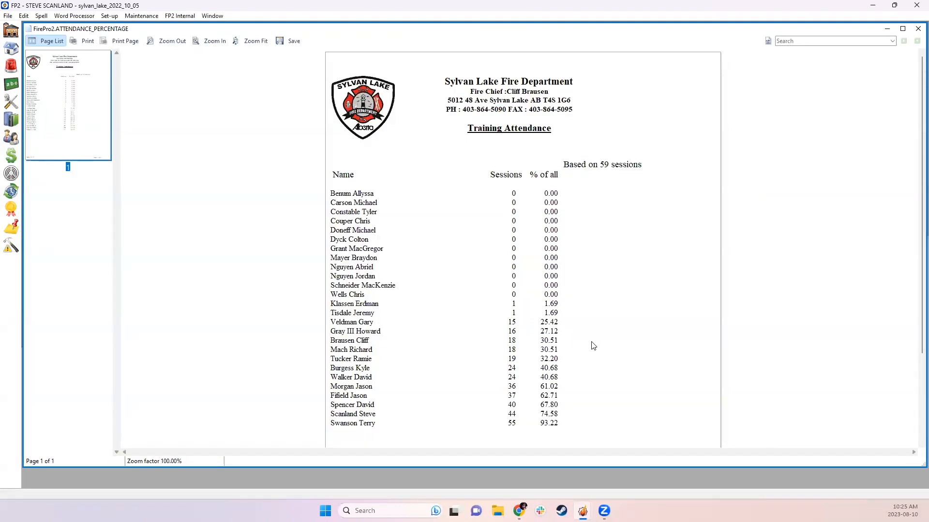
scroll(500, 291, down, 4)
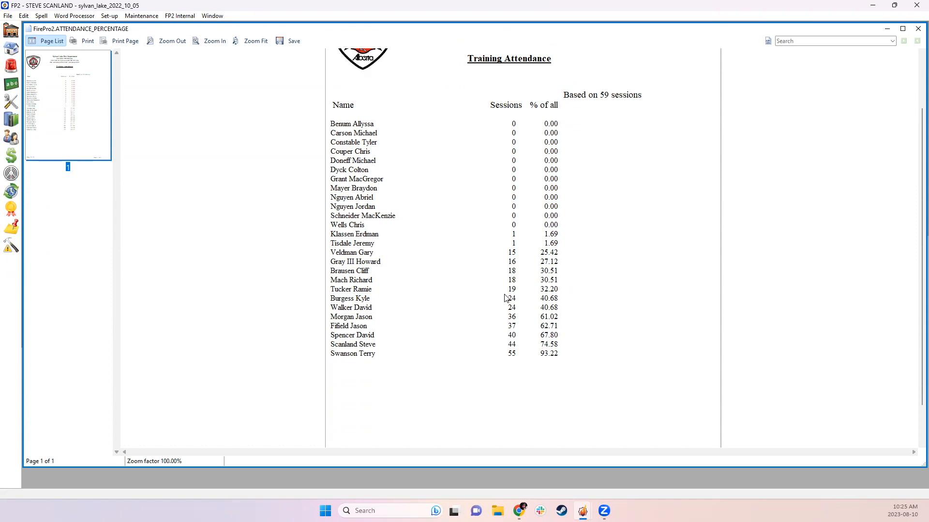
scroll(507, 301, up, 4)
click(917, 29)
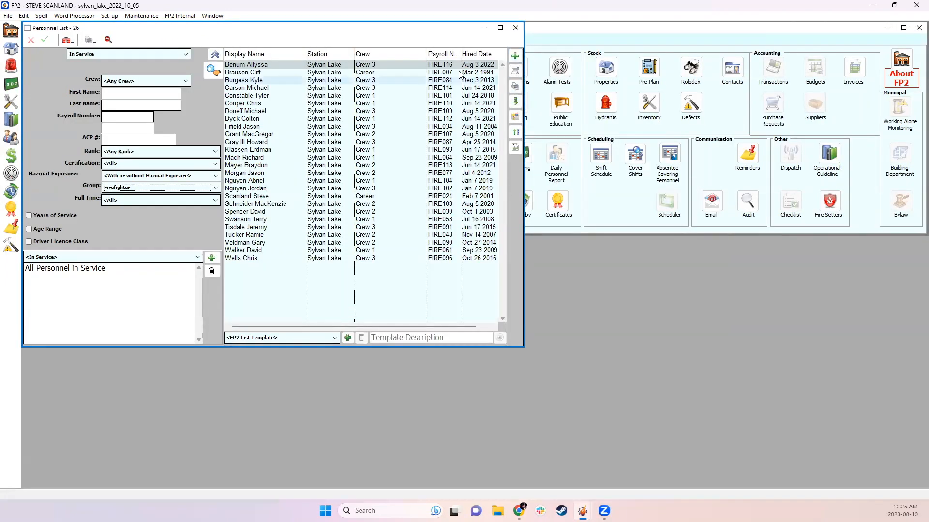
Step: Open the combined Attendance by % report options for the listed firefighters, set the dates to Last Year and exclude exposure reports
click(516, 86)
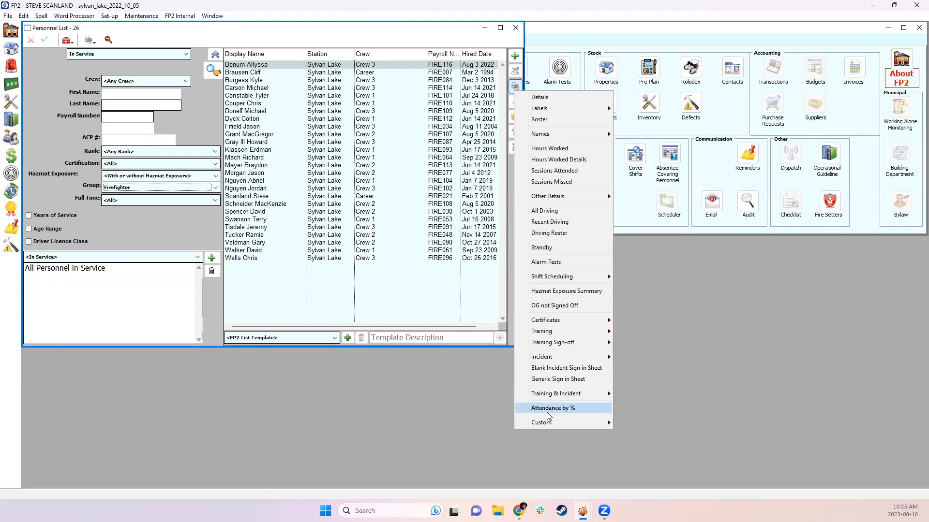
click(544, 410)
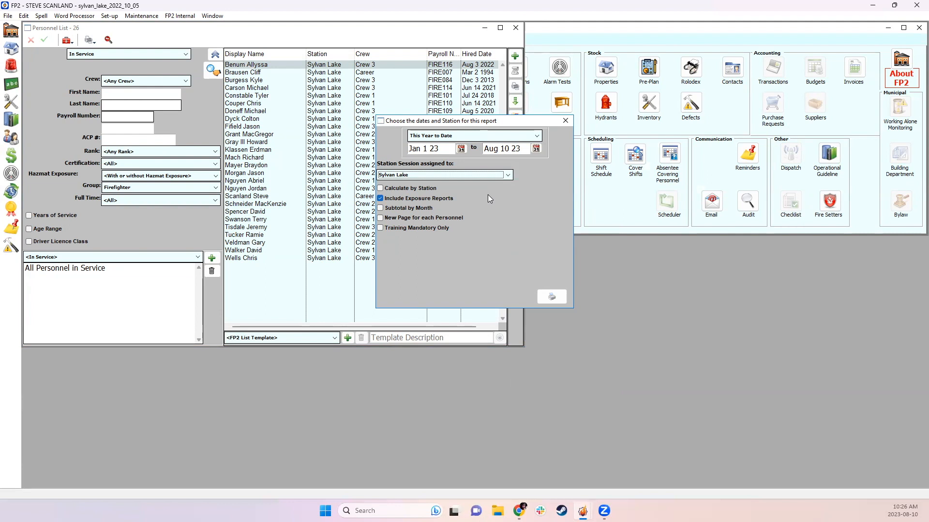
click(452, 137)
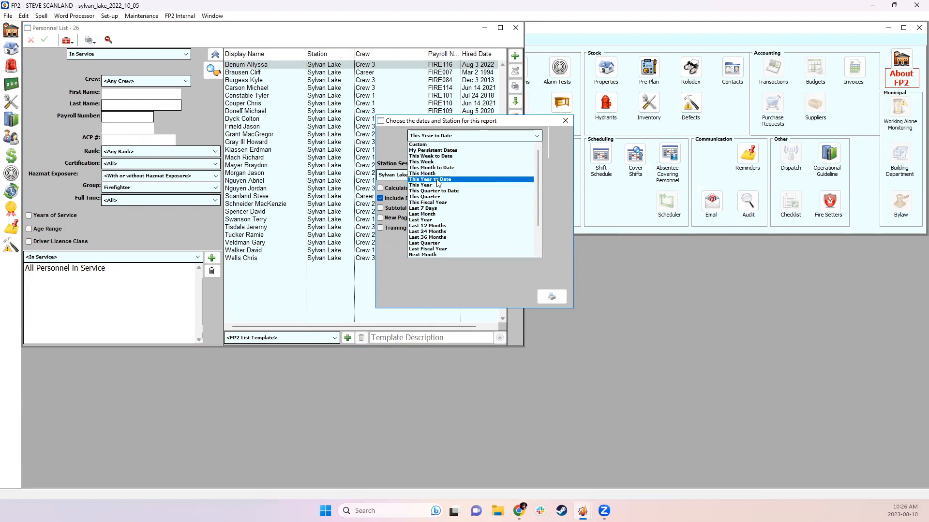
click(434, 220)
click(380, 199)
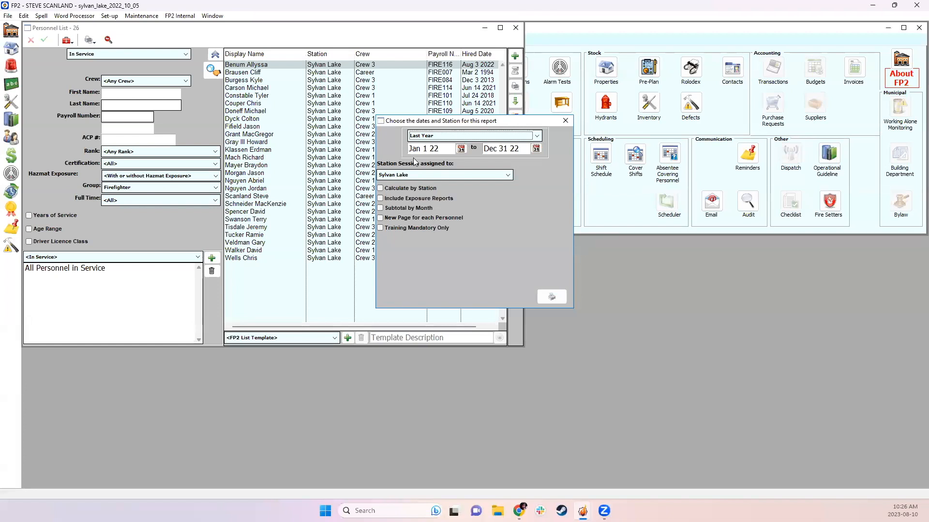
drag(468, 126, 516, 133)
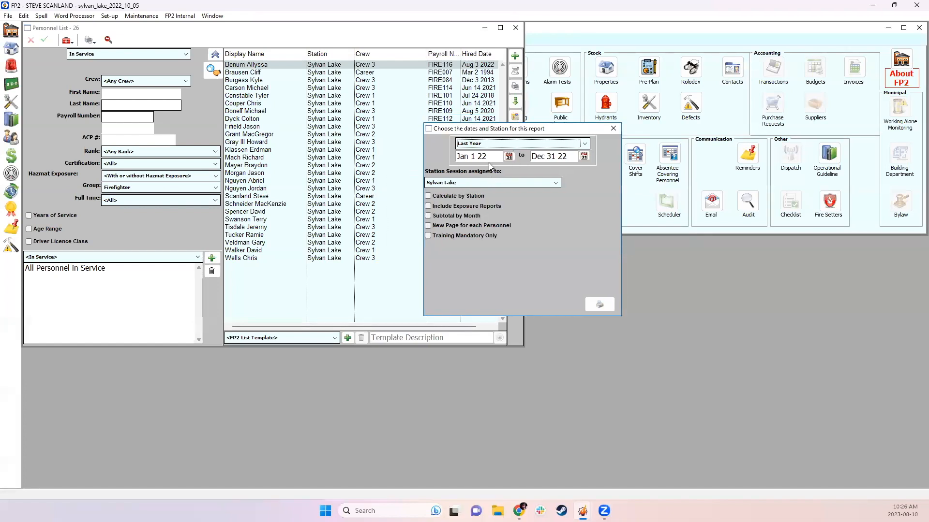
Step: Set the combined attendance report to Calculate by Station, leave Training Mandatory Only off, and send it to Preview for all listed personnel
click(480, 182)
click(479, 184)
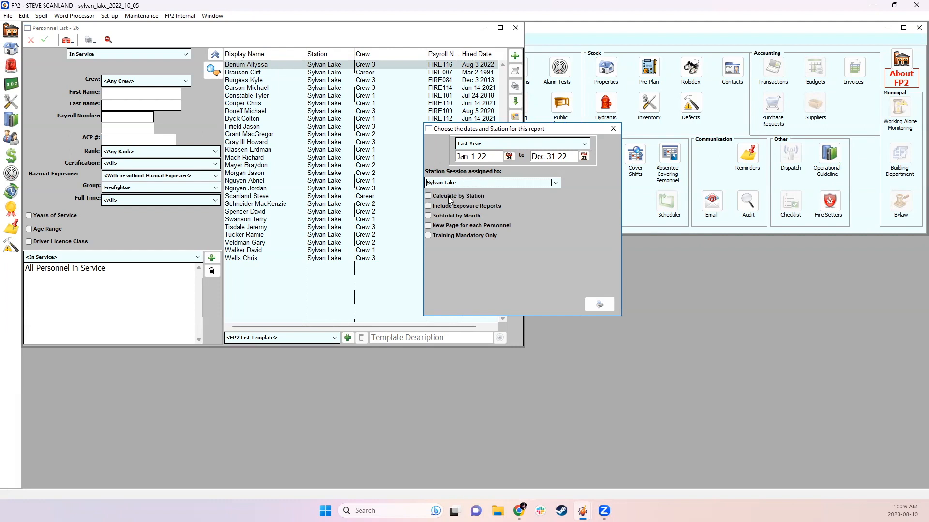
click(447, 196)
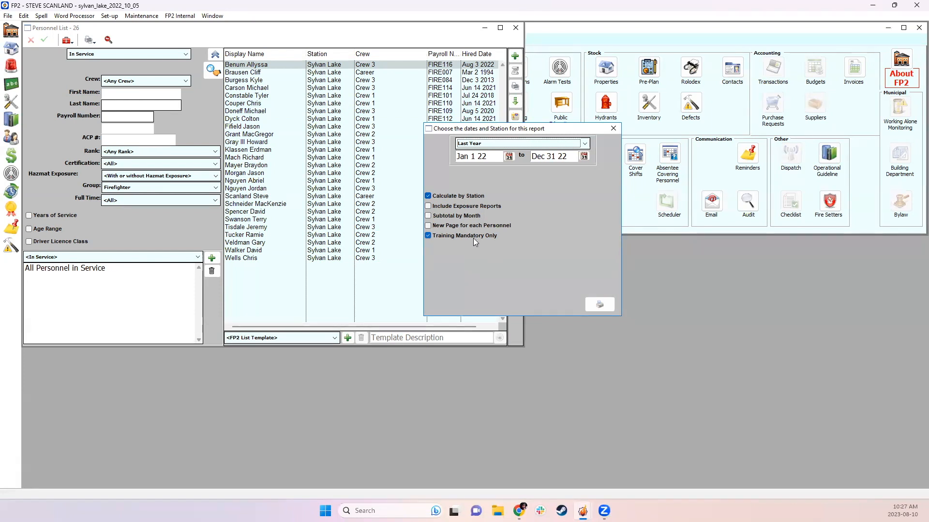
click(473, 238)
click(599, 306)
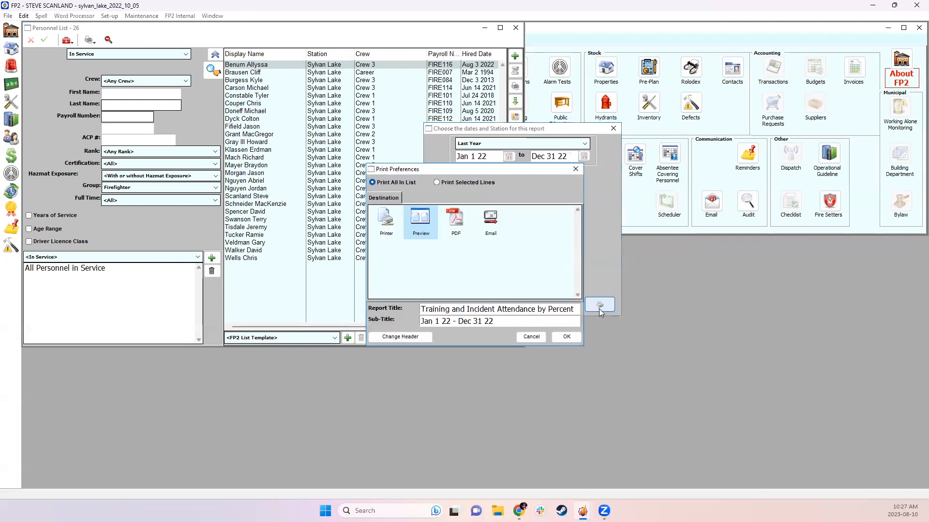
click(564, 338)
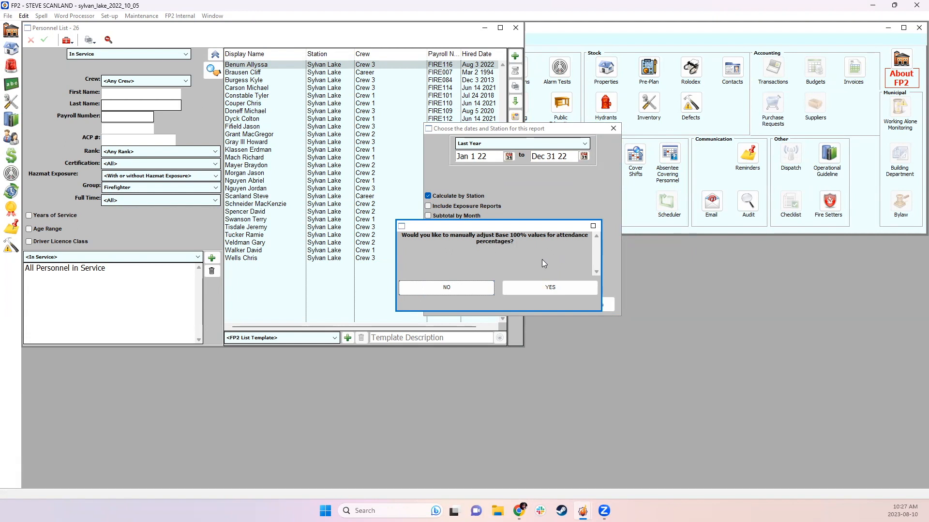
Step: Choose to adjust the Base 100% values manually and accept the existing Sylvan Lake values
click(535, 289)
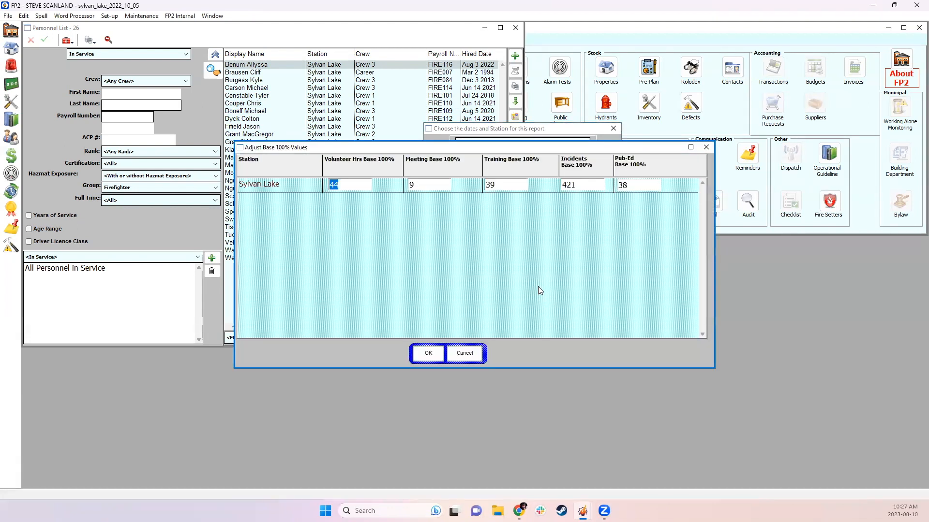
click(366, 187)
mouse_move(491, 176)
click(428, 354)
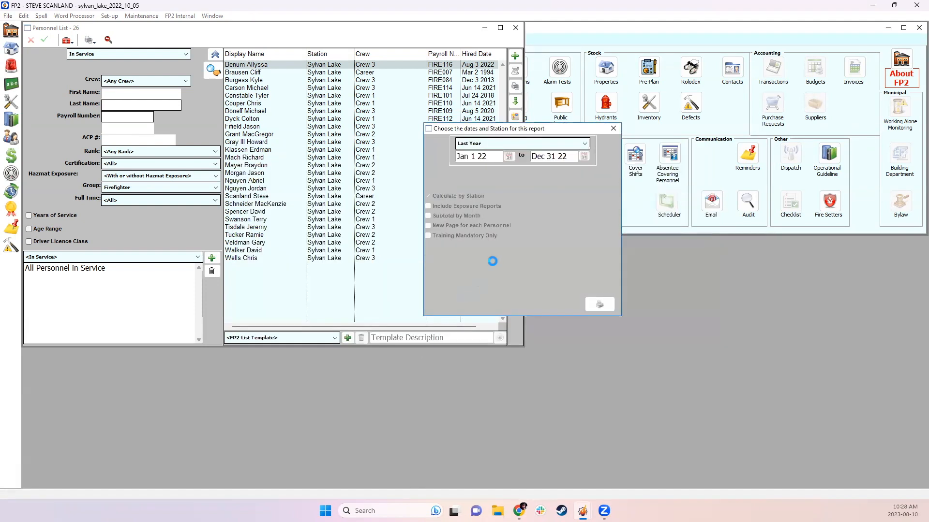
Step: Review both pages of the Training and Incident Attendance by Percent report and close the preview
scroll(792, 289, down, 1)
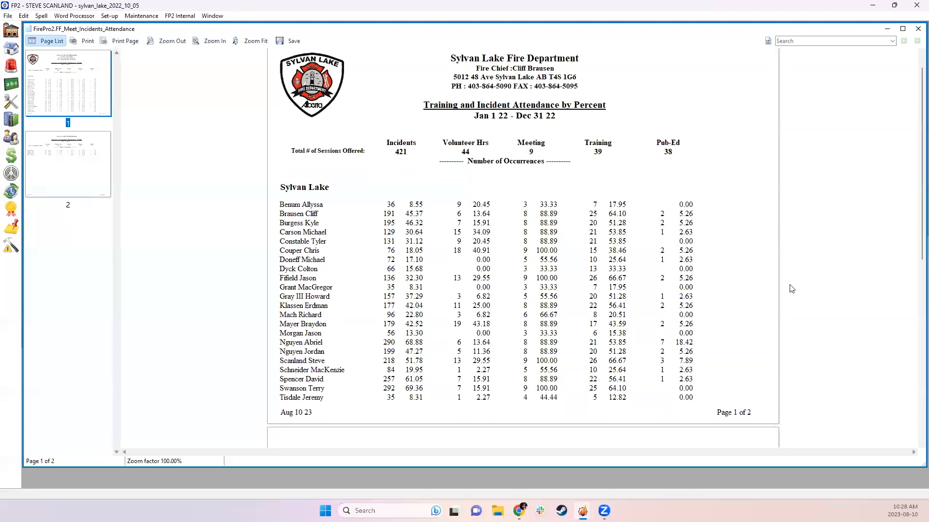
scroll(792, 289, down, 1)
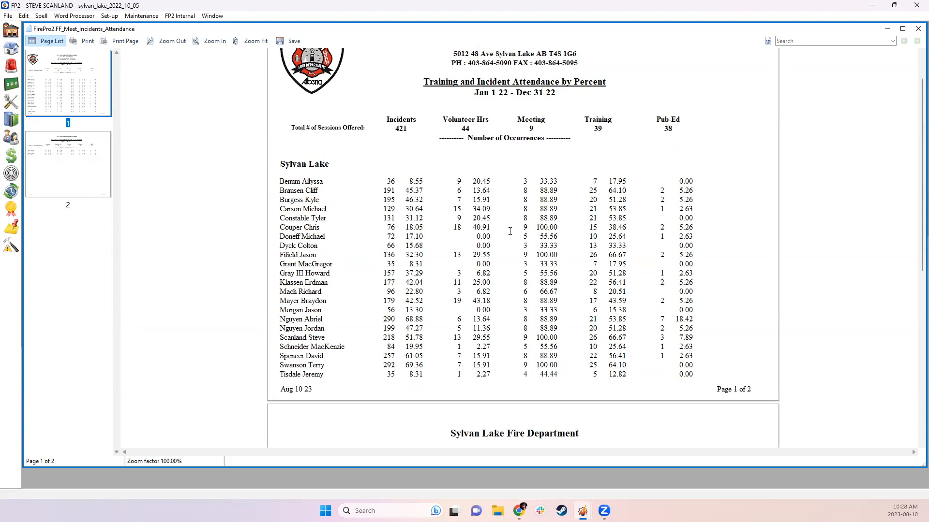
scroll(510, 231, down, 1)
scroll(509, 231, down, 10)
scroll(650, 320, up, 11)
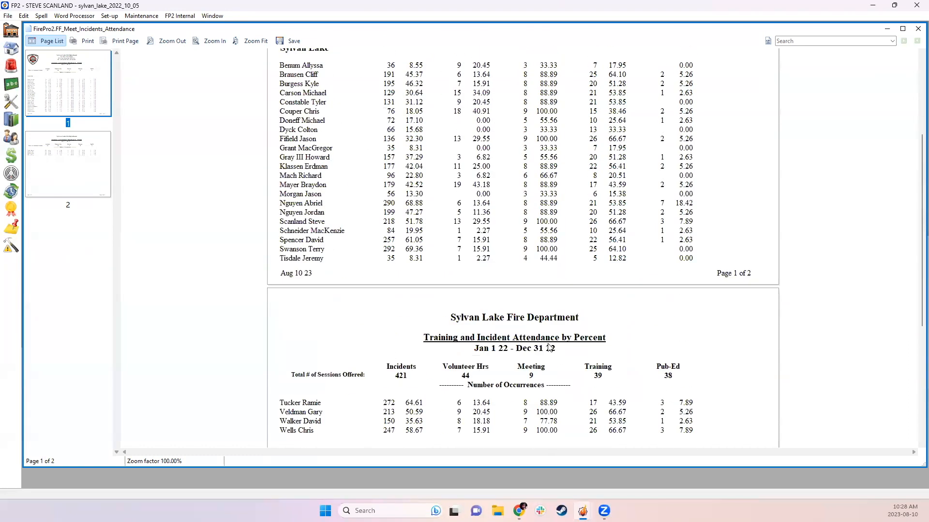
scroll(671, 321, up, 2)
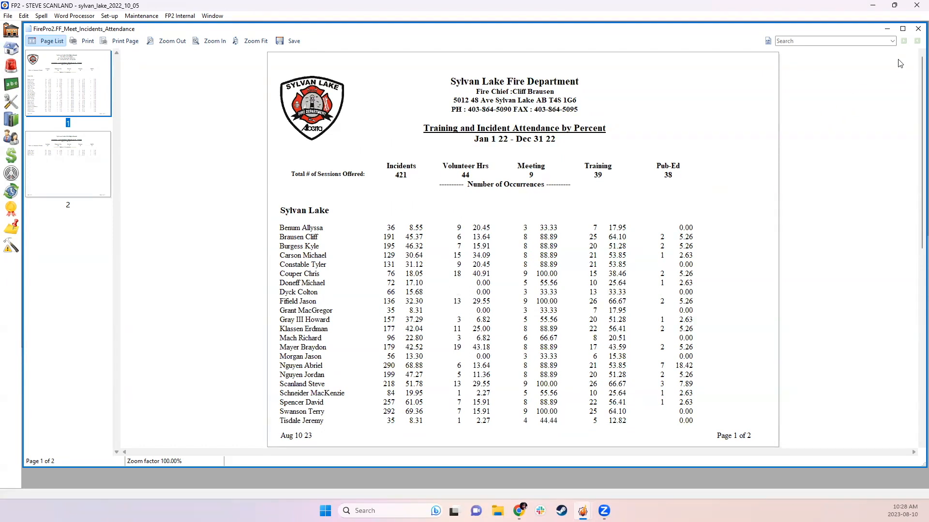
click(917, 30)
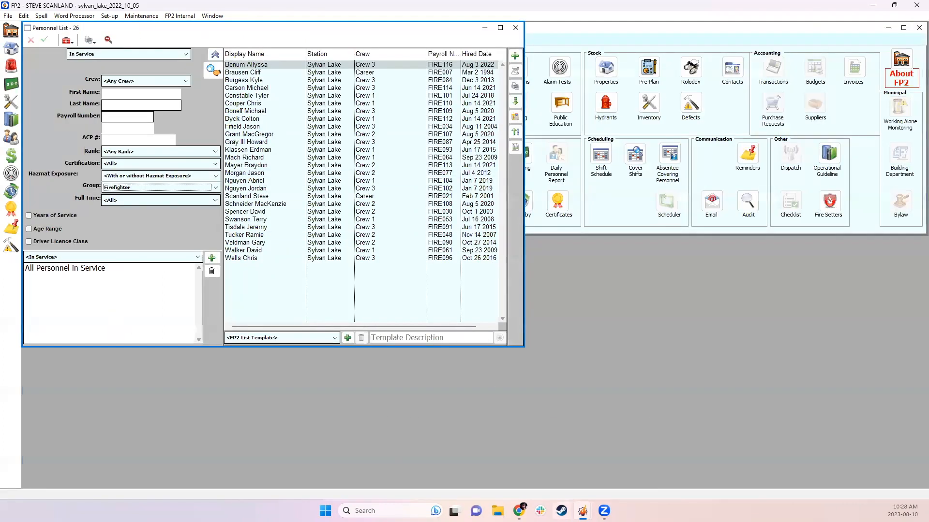
Step: Switch to the ab_demo_2022_10_18 database, open the Incidents list and search it for Last Year
mouse_move(583, 511)
click(551, 475)
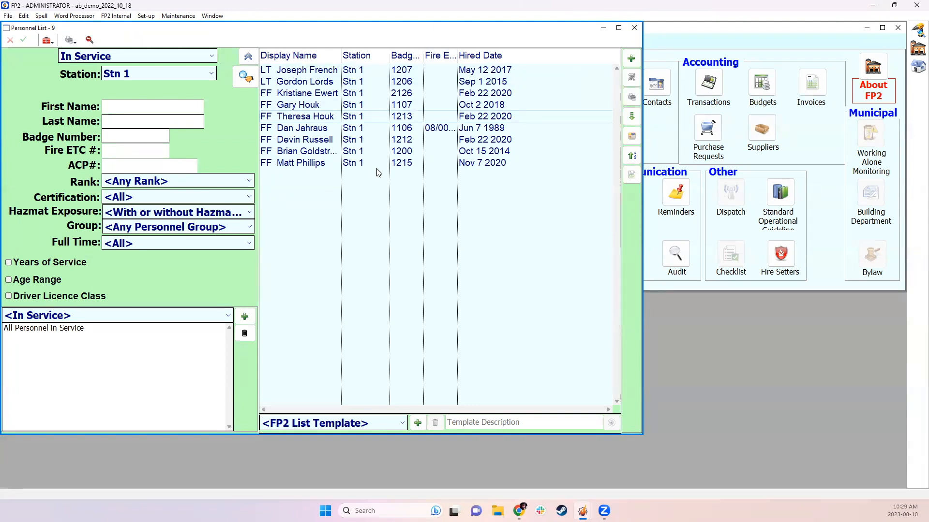
click(658, 110)
click(333, 85)
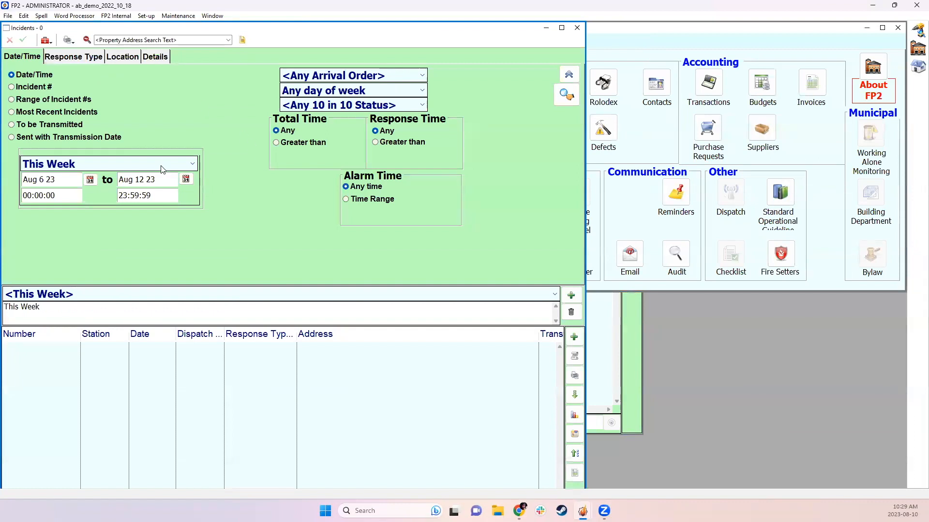
click(161, 169)
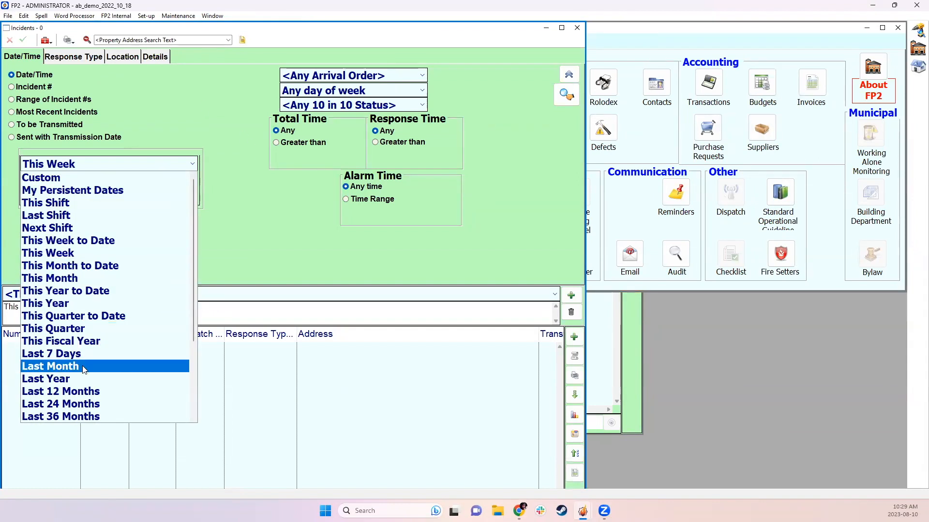
click(83, 379)
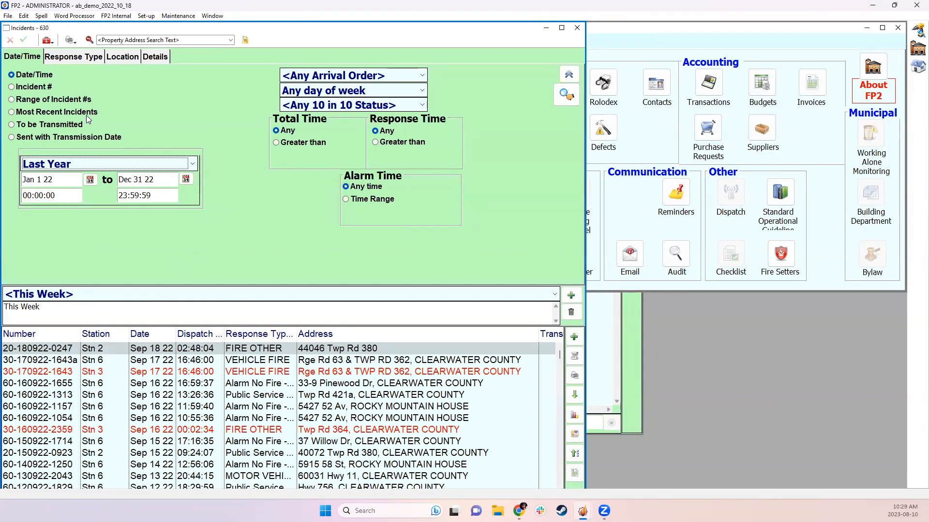
scroll(59, 425, down, 4)
scroll(59, 425, up, 4)
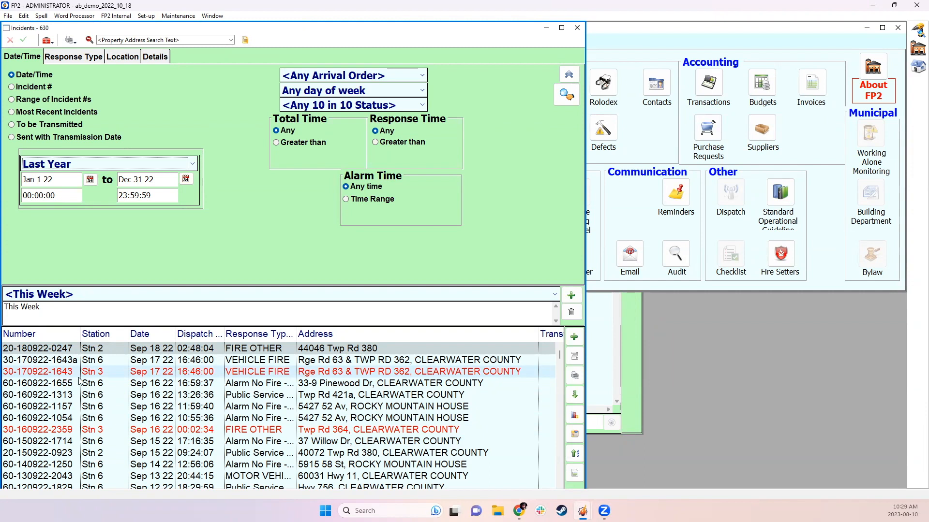
Step: Search the incidents with Don't Include Assistant Reports, and search again with Include Assistant Reports restored
click(149, 58)
click(123, 74)
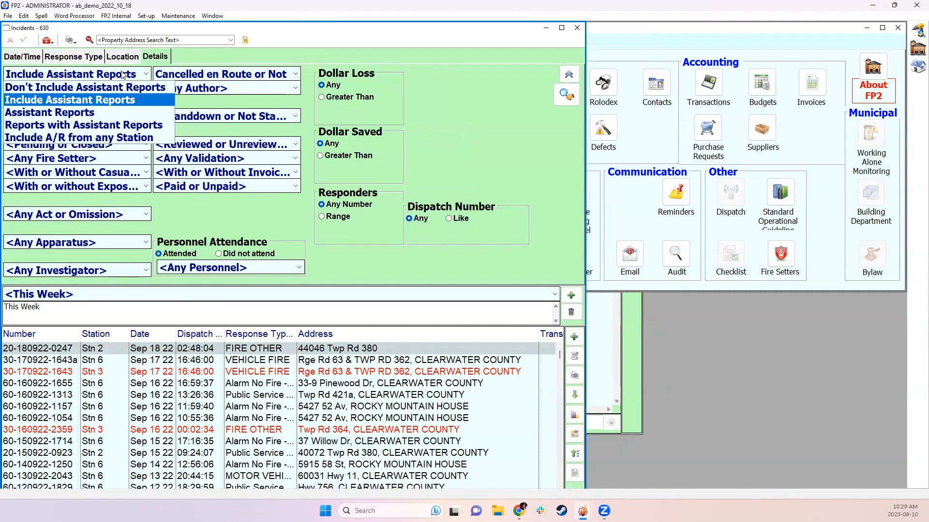
click(62, 87)
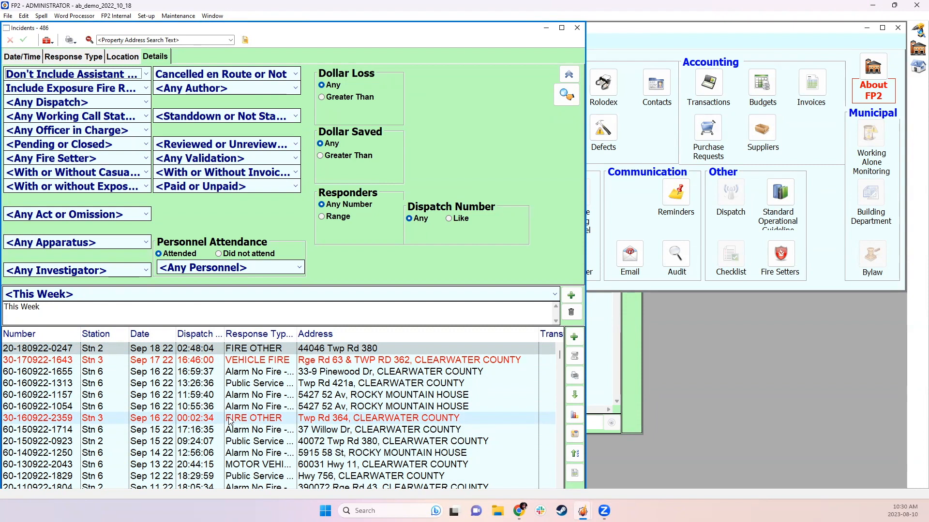
click(99, 74)
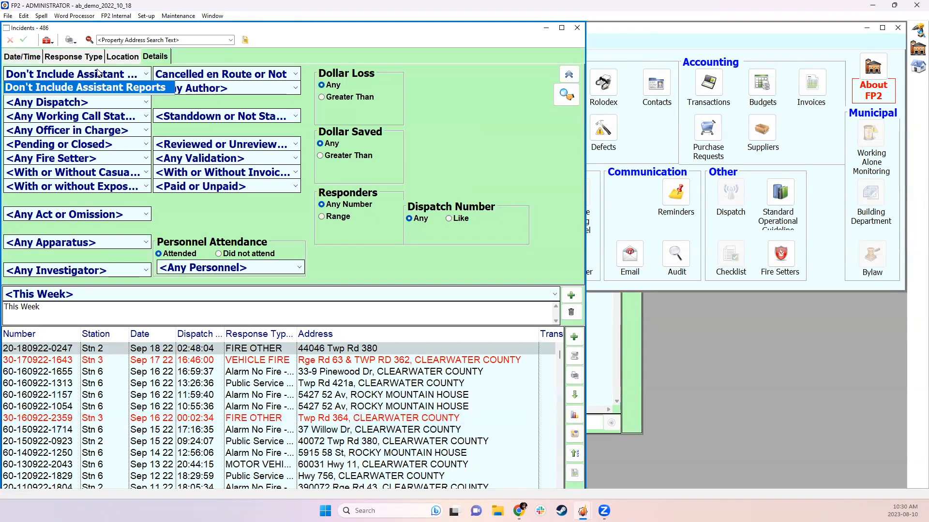
click(84, 99)
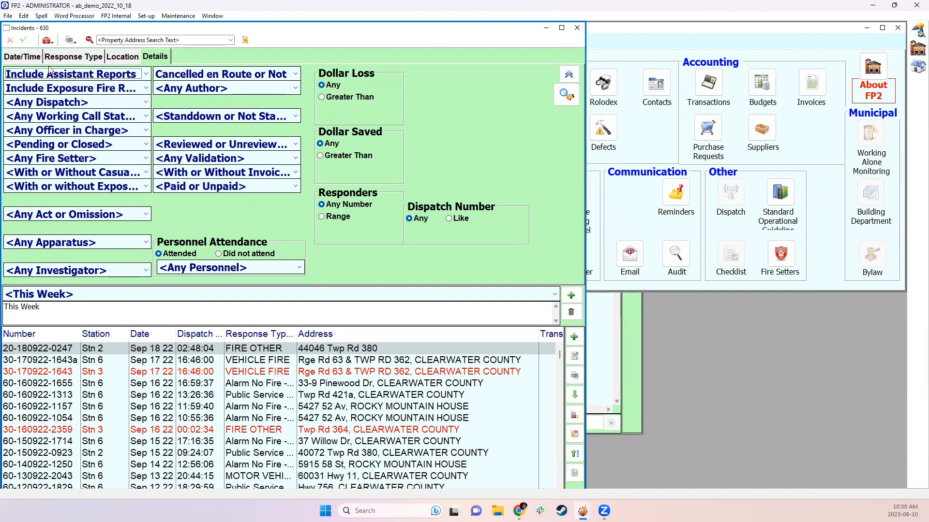
Step: Compare the Stn 3 report of the Sep 17 vehicle fire with its matching Stn 6 assistant report in the incident list
click(31, 59)
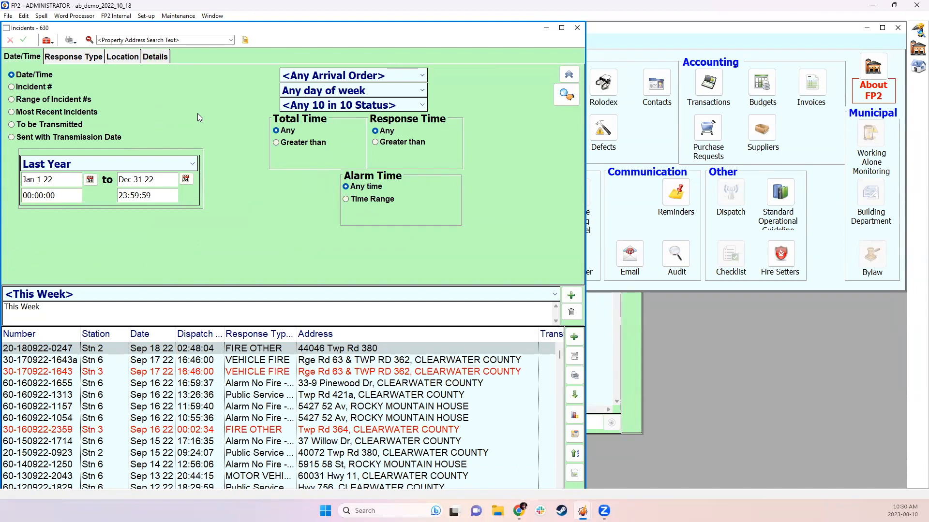
click(65, 363)
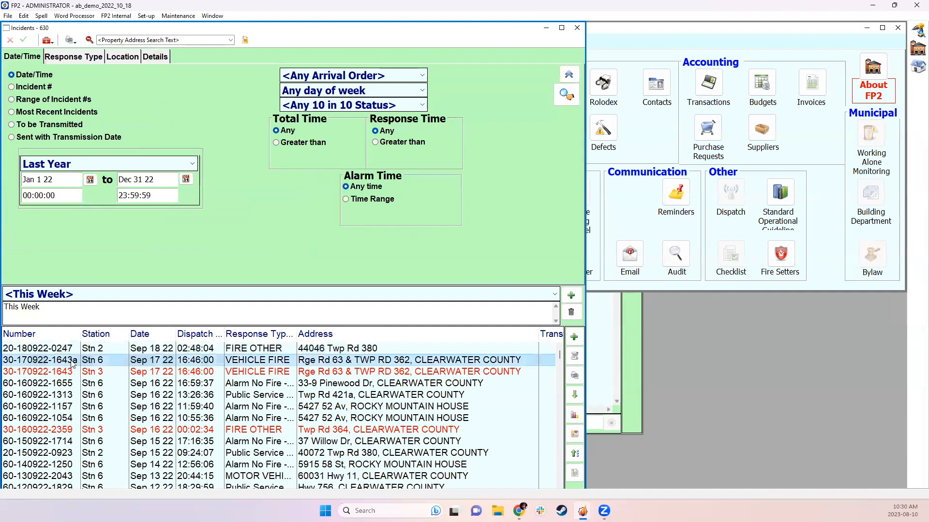
ctrl+click(96, 371)
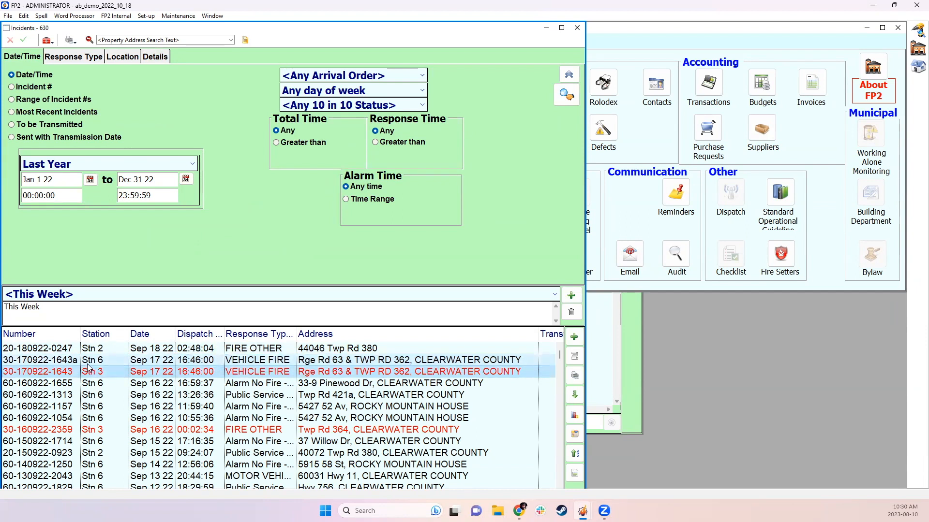
click(87, 363)
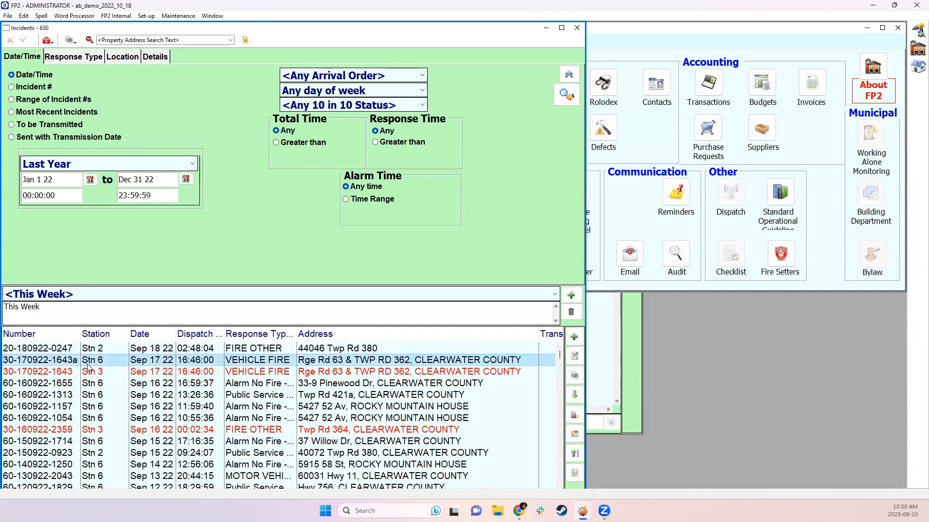
drag(105, 370, 104, 361)
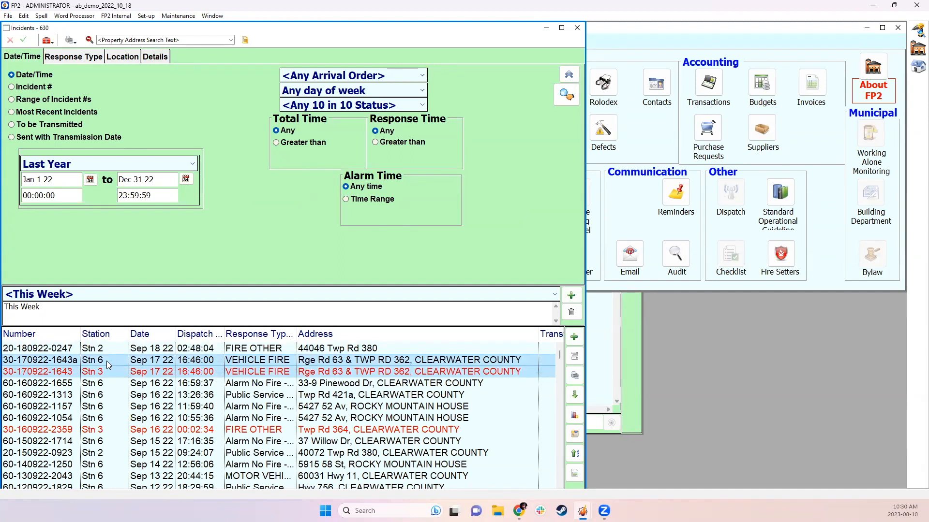
click(92, 365)
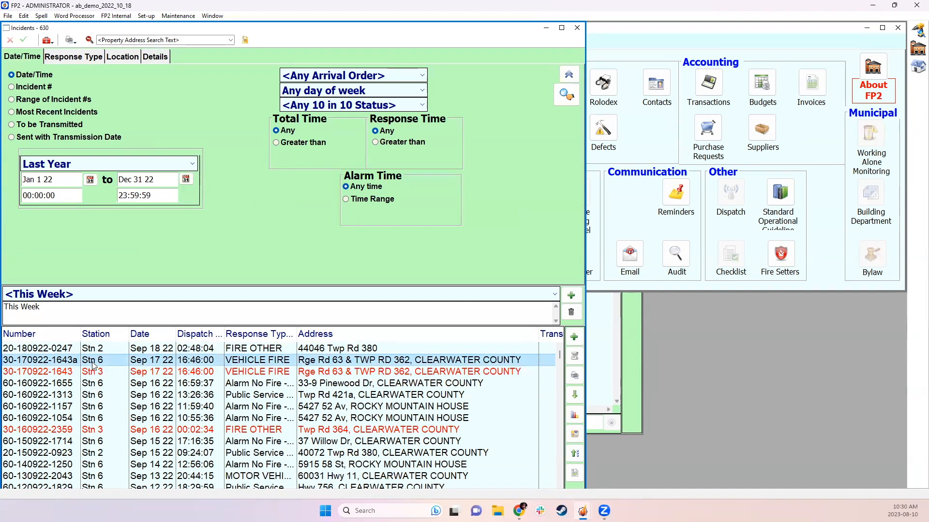
click(84, 372)
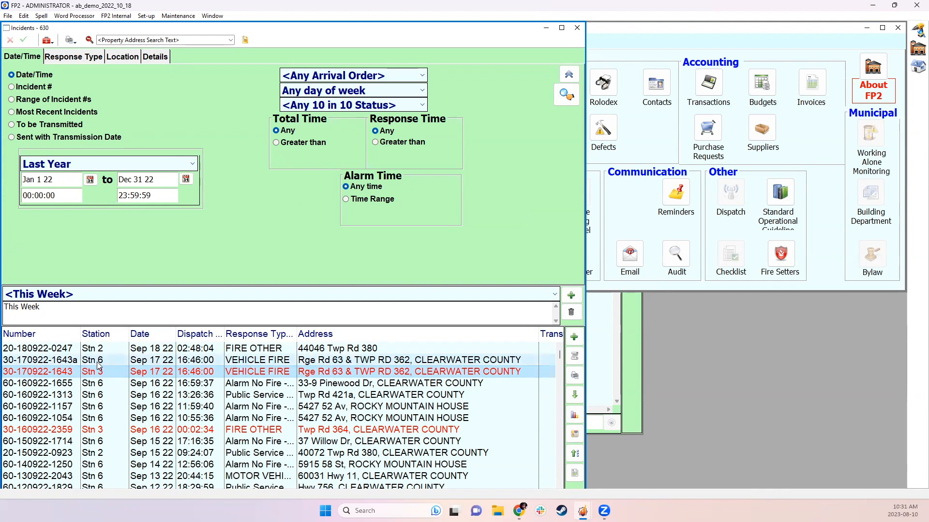
click(97, 363)
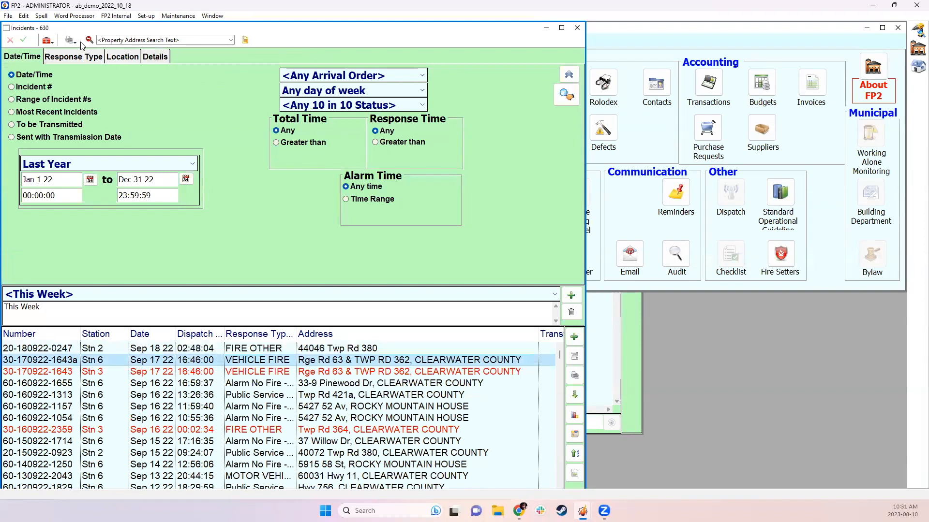
Step: Filter the Last Year incidents by station Stn 1 and run the search
click(116, 58)
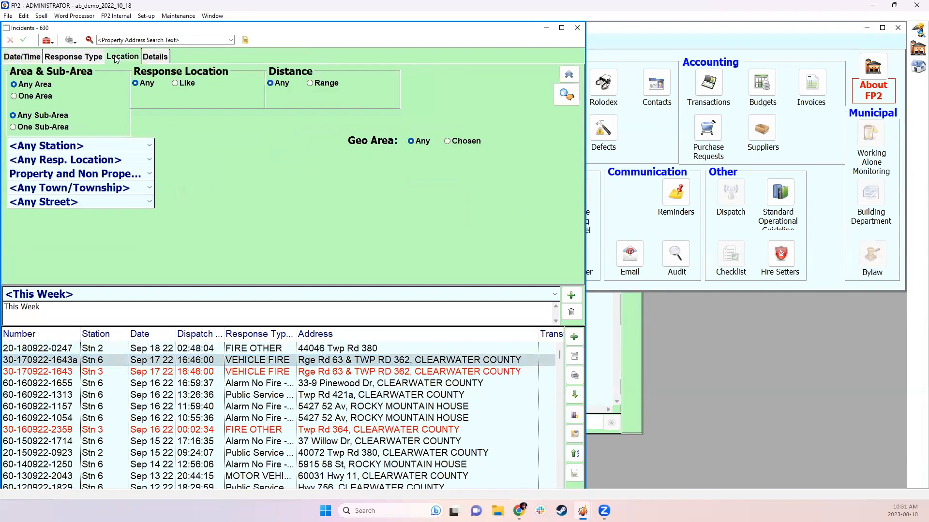
click(116, 146)
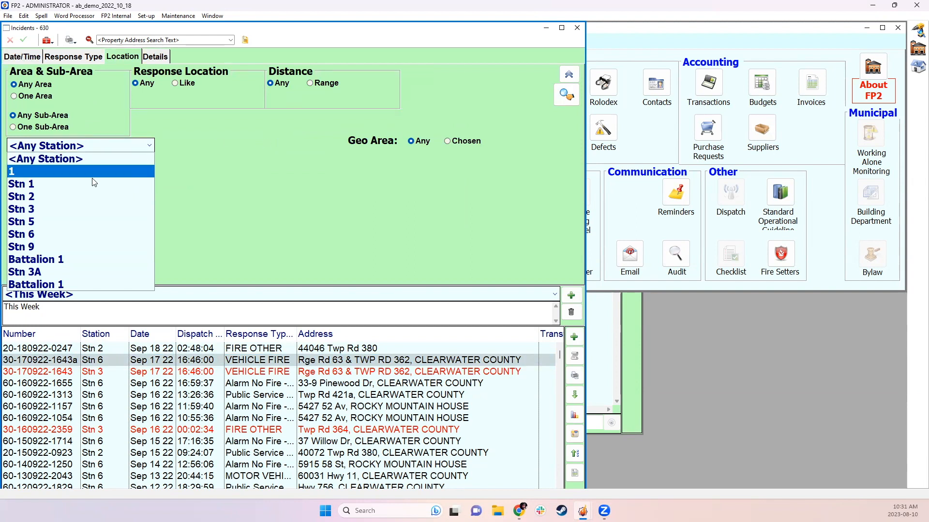
click(66, 188)
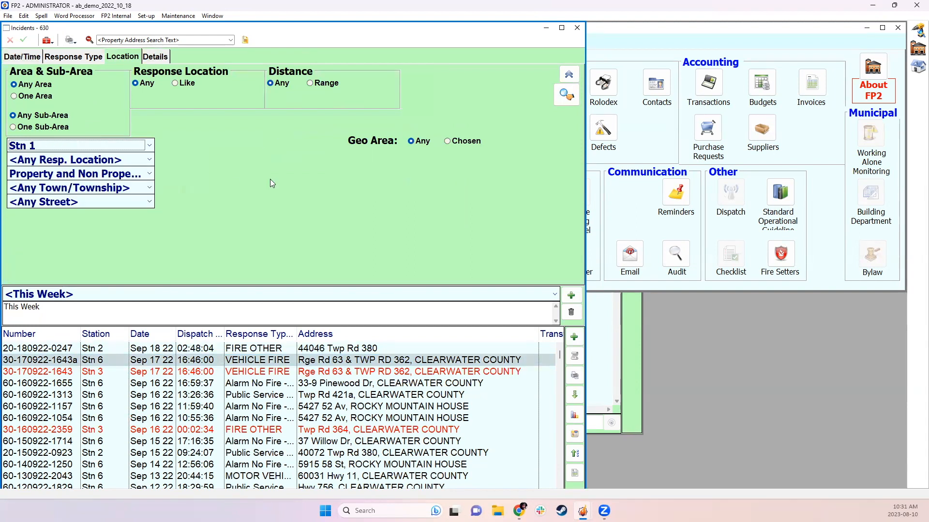
click(556, 100)
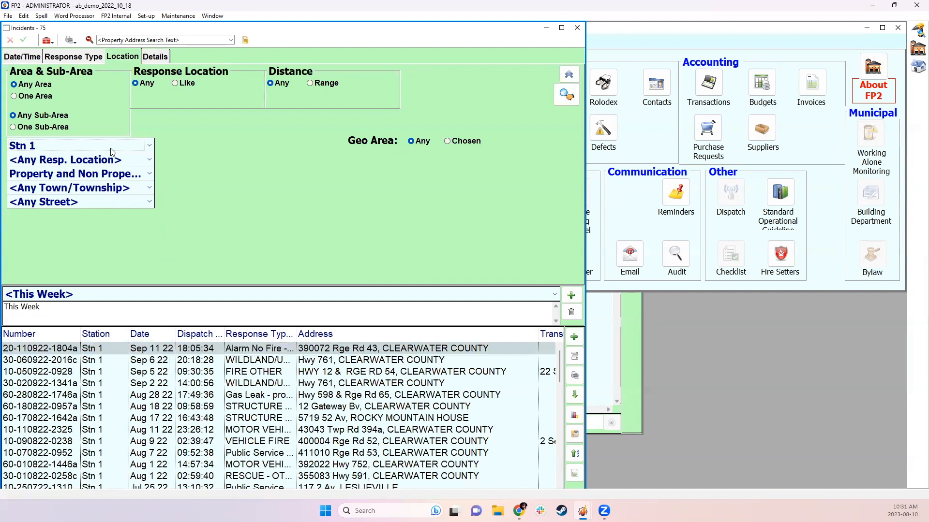
Step: Filter the incidents by chosen response types, adding all types from 10-STRUCTURE FIRE through 13-FIRE INVESTIGATION to the selected list
click(76, 56)
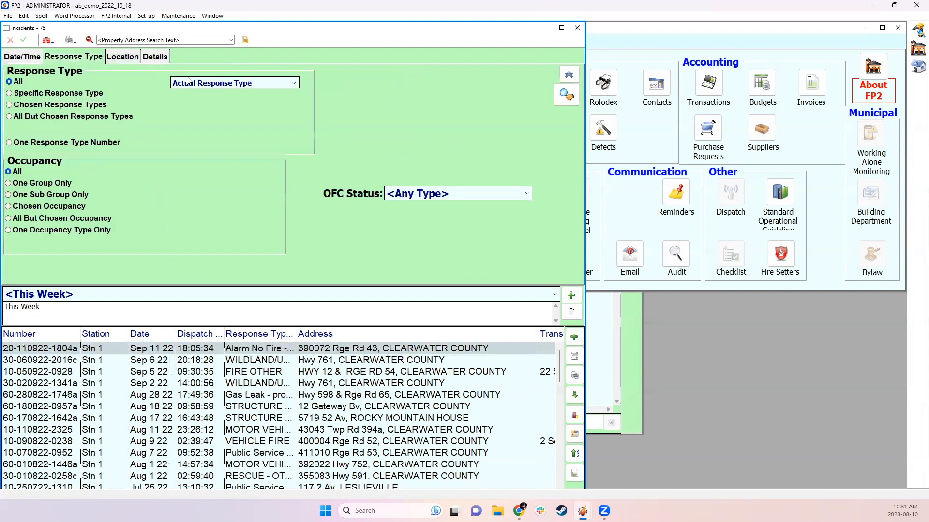
click(54, 106)
click(226, 109)
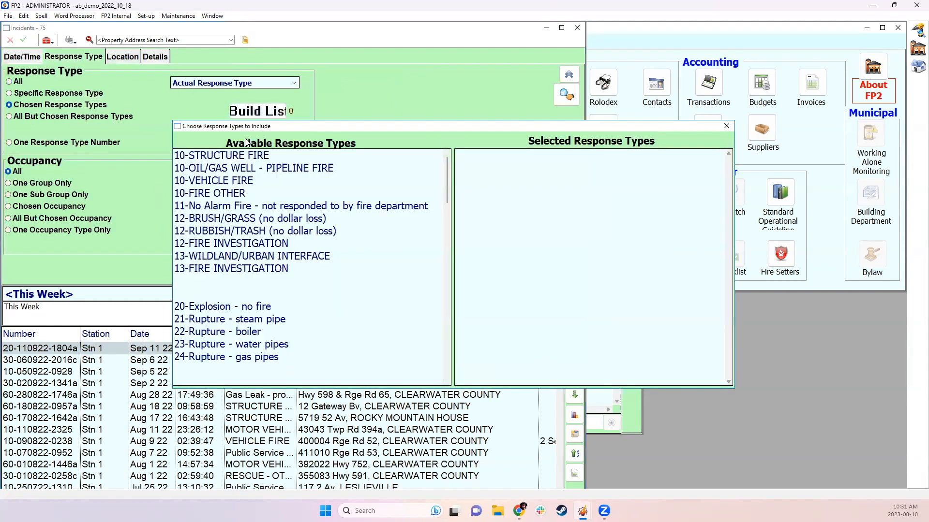
drag(241, 158, 261, 270)
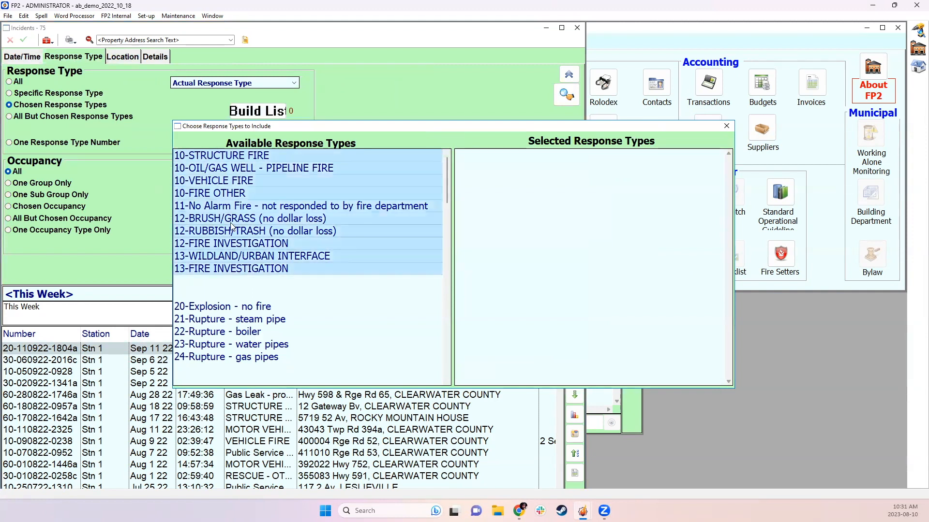
drag(215, 218, 572, 238)
drag(550, 236, 550, 235)
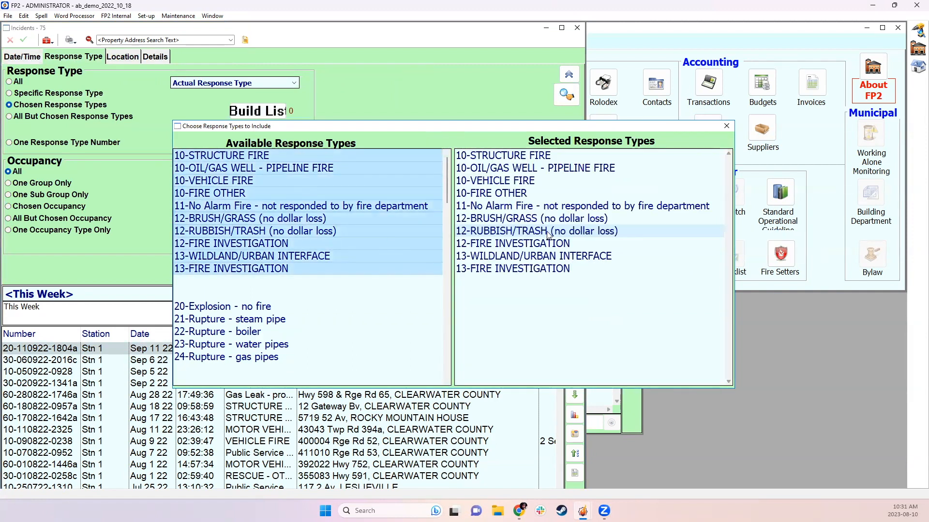
Step: Remove 11-No Alarm Fire, 12-BRUSH/GRASS, 12-FIRE INVESTIGATION and 13-FIRE INVESTIGATION from the selected response types
drag(532, 206, 359, 244)
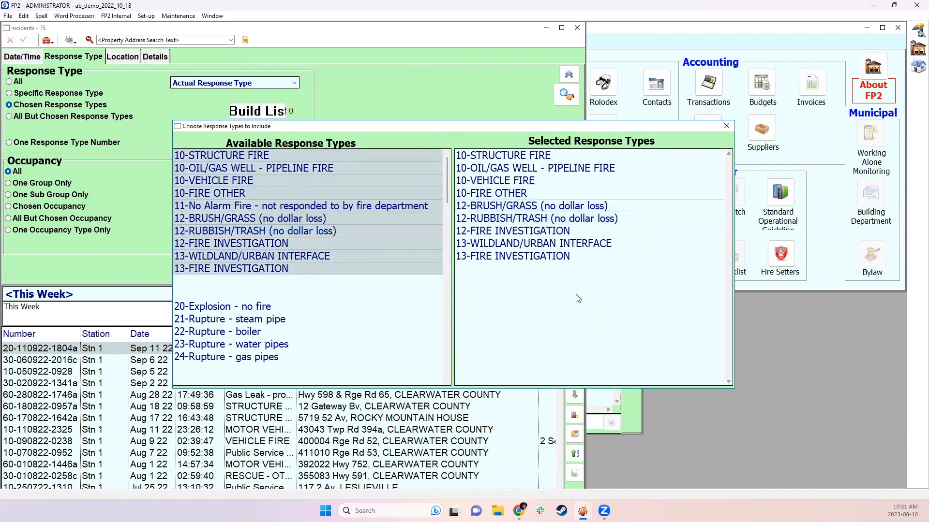
mouse_move(530, 206)
mouse_down()
mouse_move(525, 220)
mouse_move(319, 251)
mouse_move(257, 236)
mouse_up()
mouse_move(520, 218)
mouse_down()
mouse_move(532, 225)
mouse_move(217, 247)
mouse_up()
drag(524, 234, 291, 252)
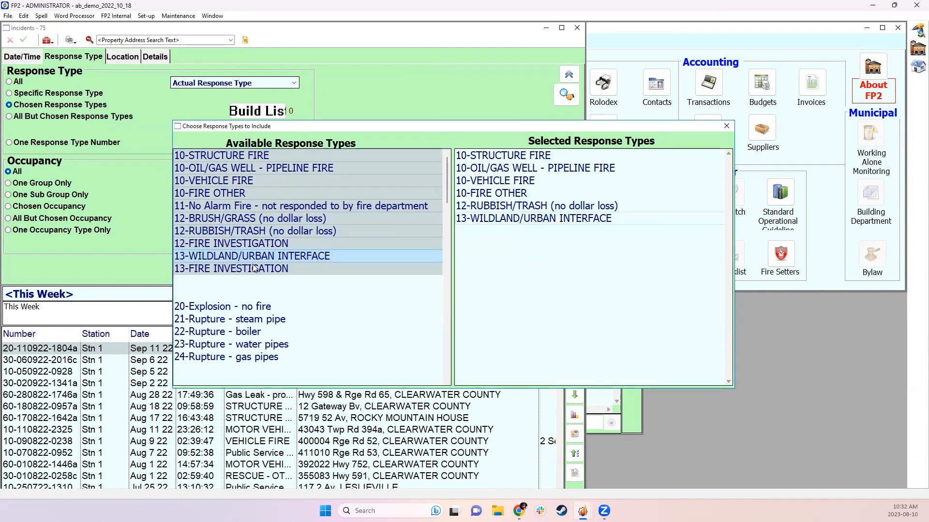
Step: Add the response types 30-RESCUE - OTHER through 33-AIRCRAFT EMERGENCY to the selection and search the incidents
scroll(258, 290, down, 6)
scroll(257, 290, up, 8)
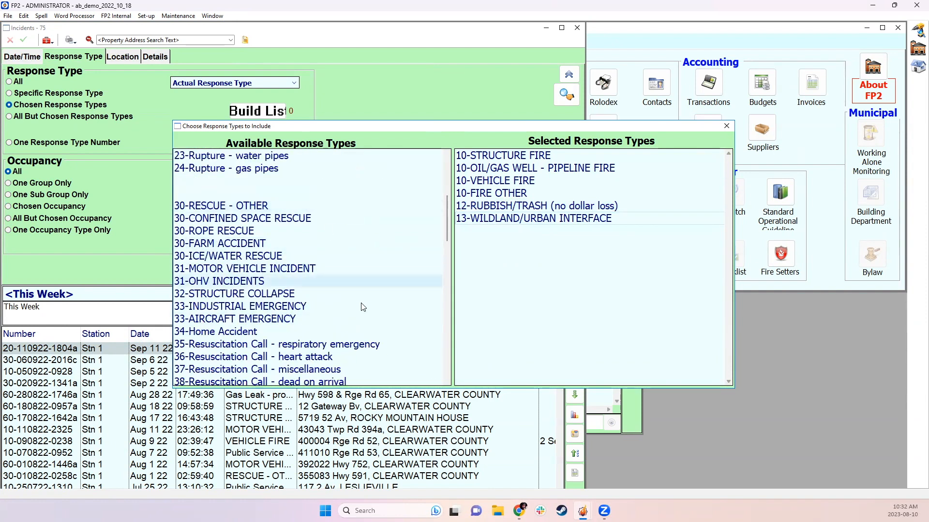
click(251, 206)
shift+click(266, 319)
drag(266, 306, 533, 317)
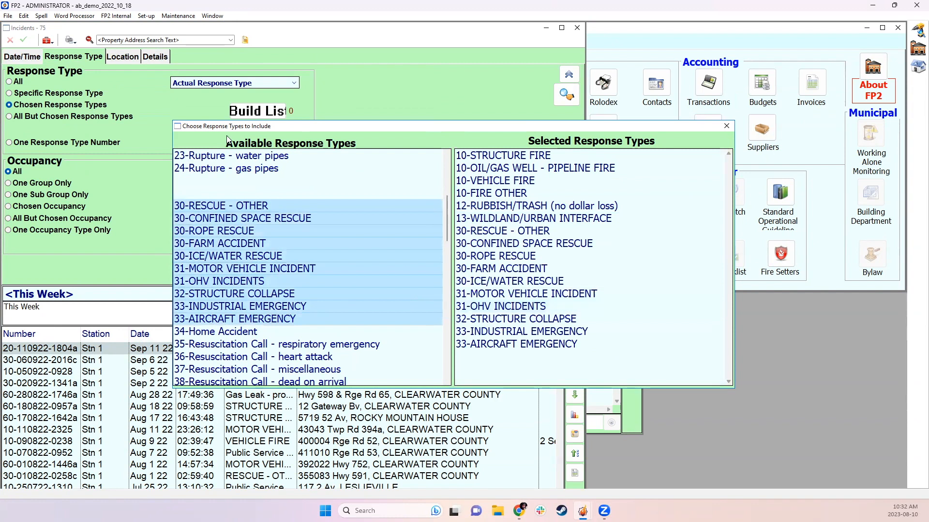
click(726, 126)
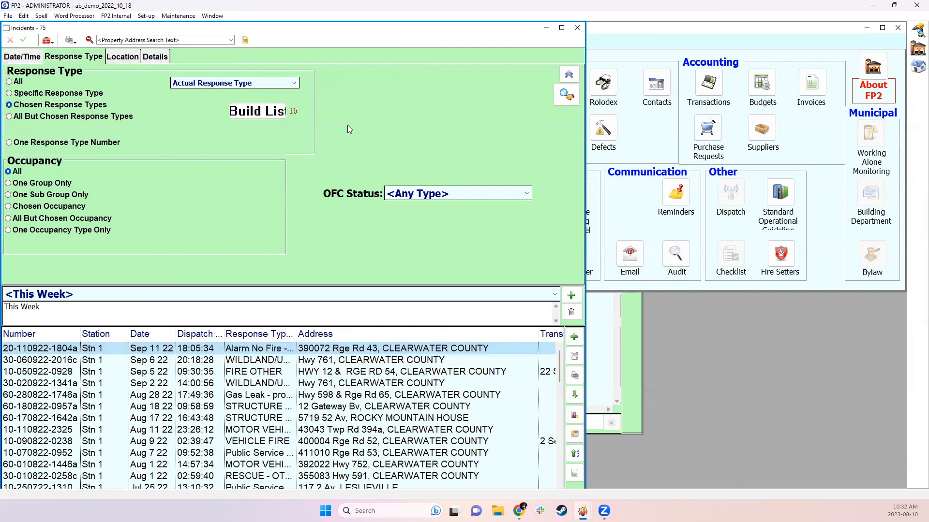
click(561, 99)
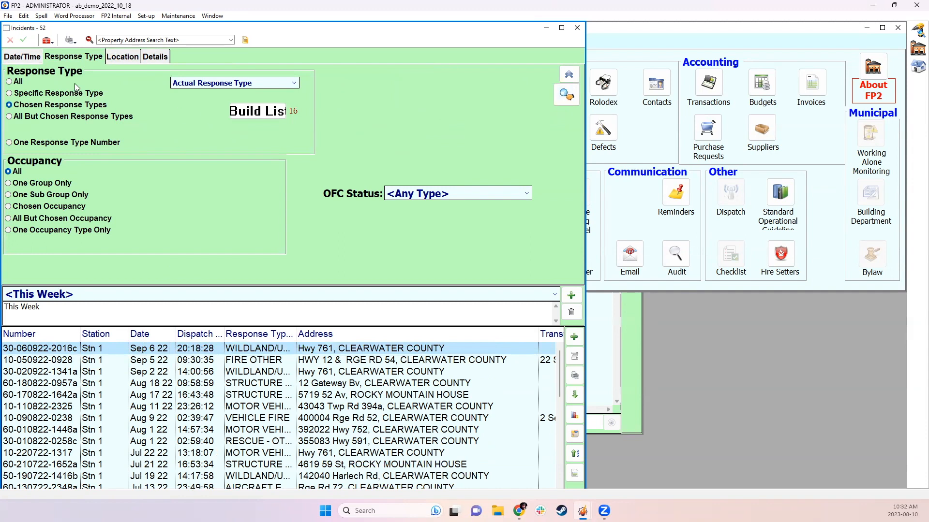
Step: Review the date range and station filters of the incident search, and close the Incidents list
click(37, 60)
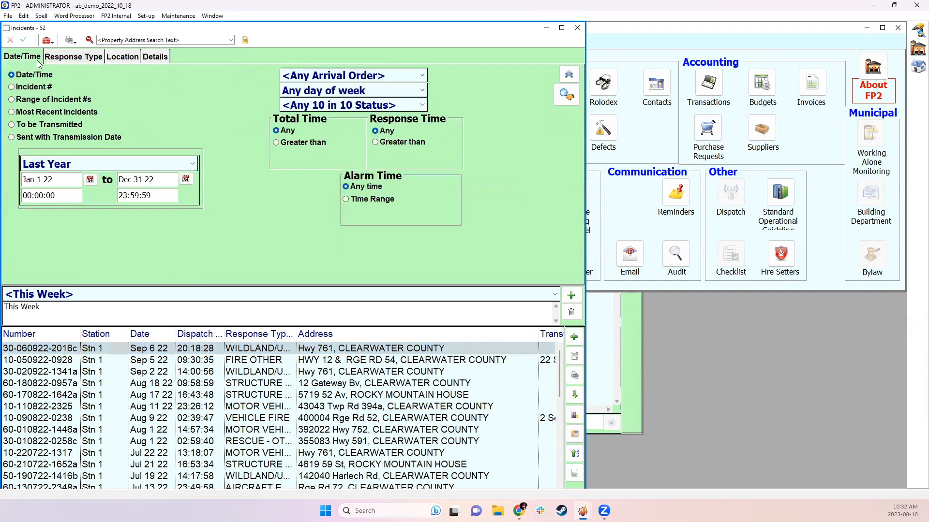
click(113, 60)
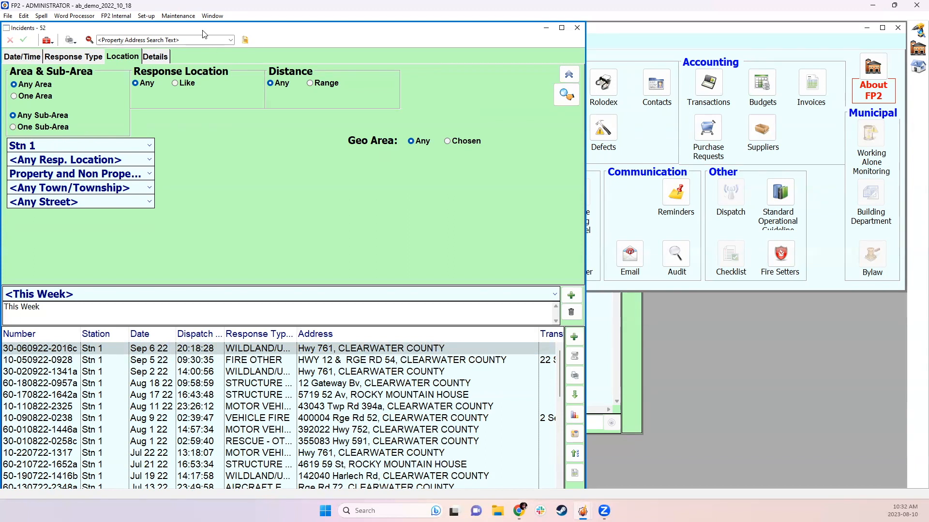
drag(203, 29, 293, 45)
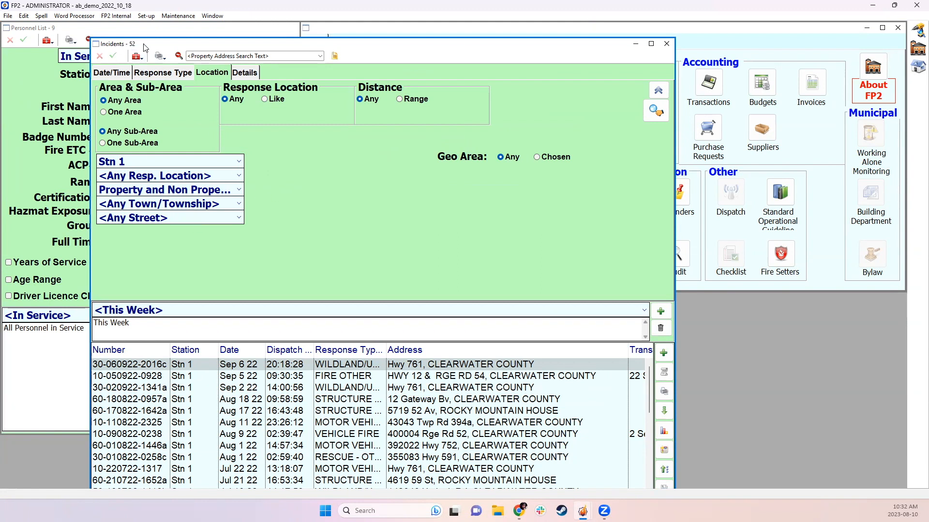
click(666, 44)
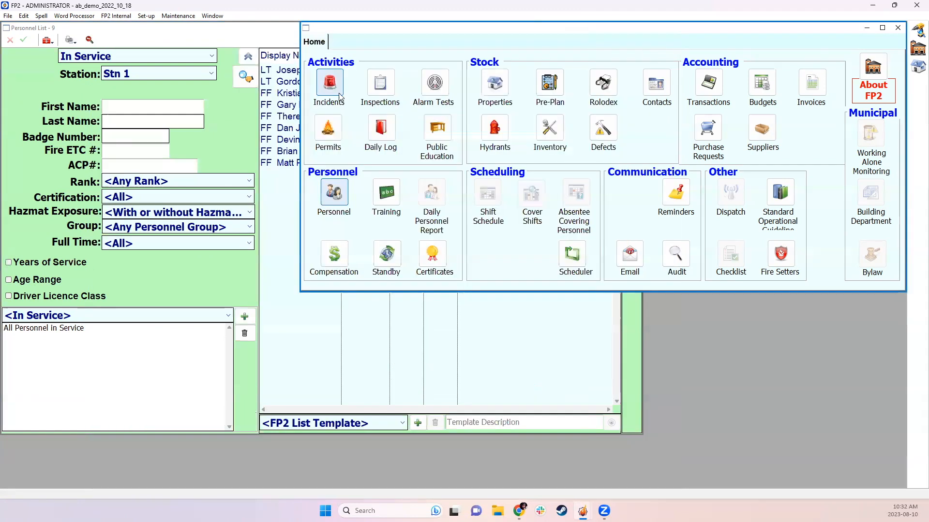
Step: Return to the Personnel List and check its group options, keeping Any Personnel Group selected
click(259, 145)
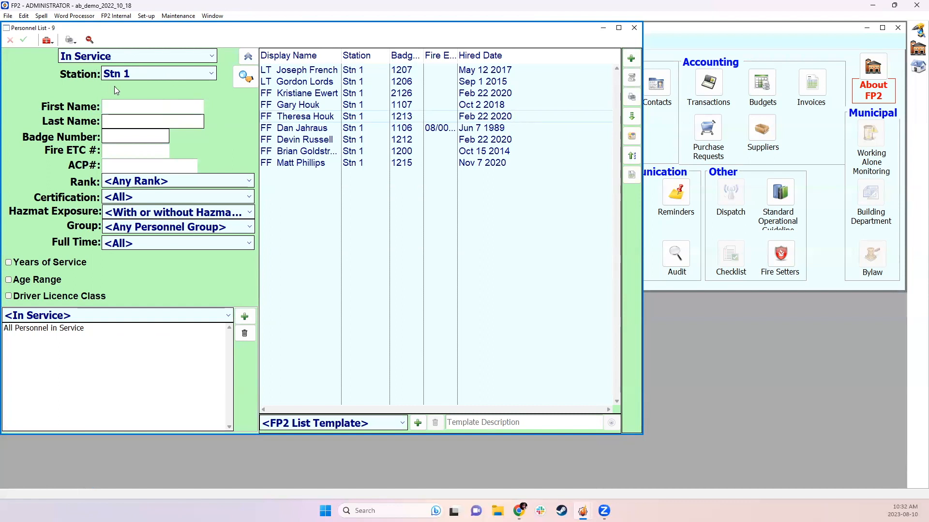
click(188, 228)
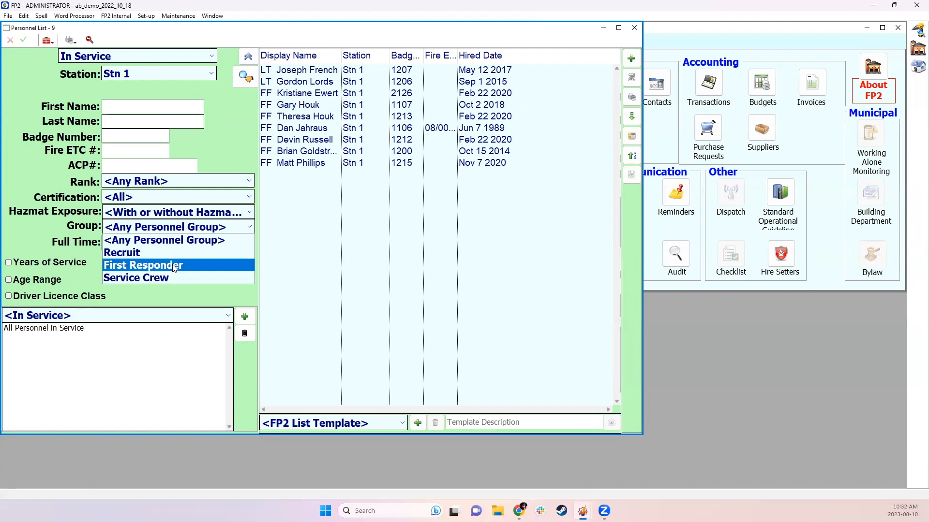
click(184, 238)
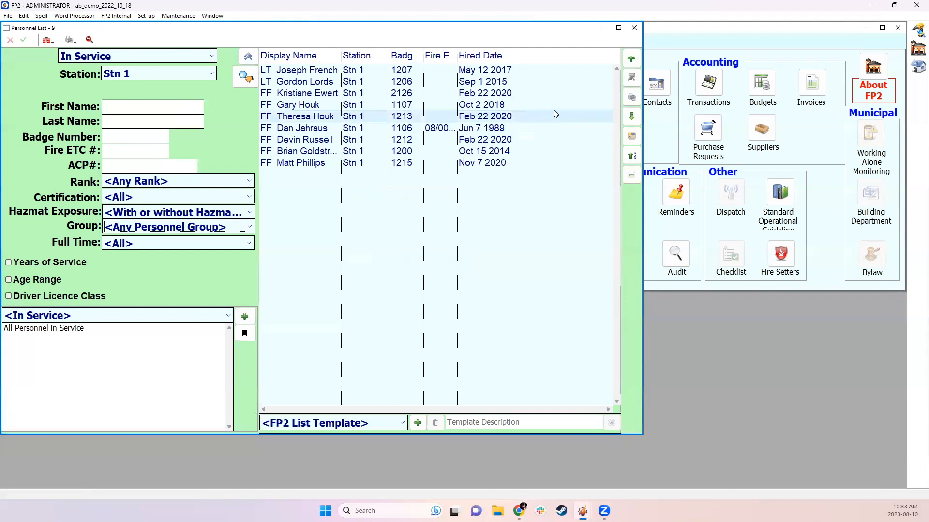
Step: Open the Incident Attendance by % report for the listed personnel and set it to Last Year and Stn 1
click(632, 98)
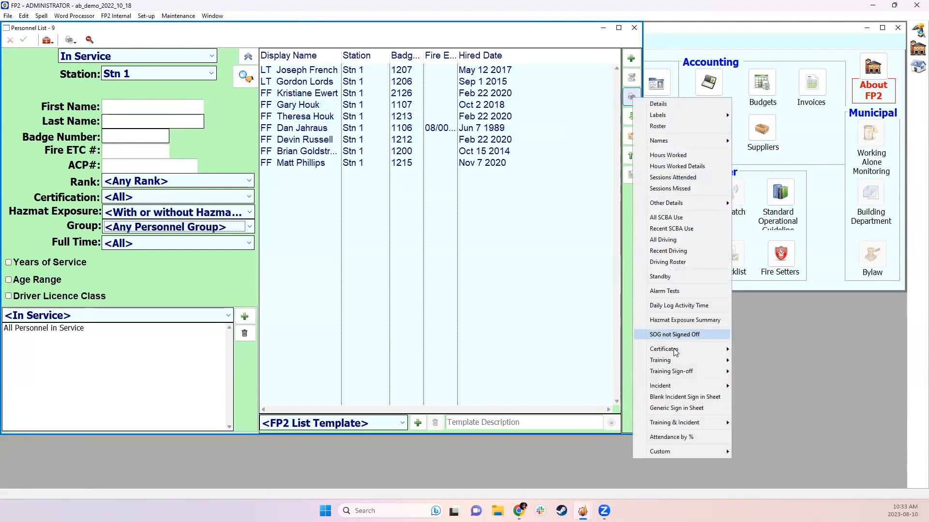
mouse_move(678, 386)
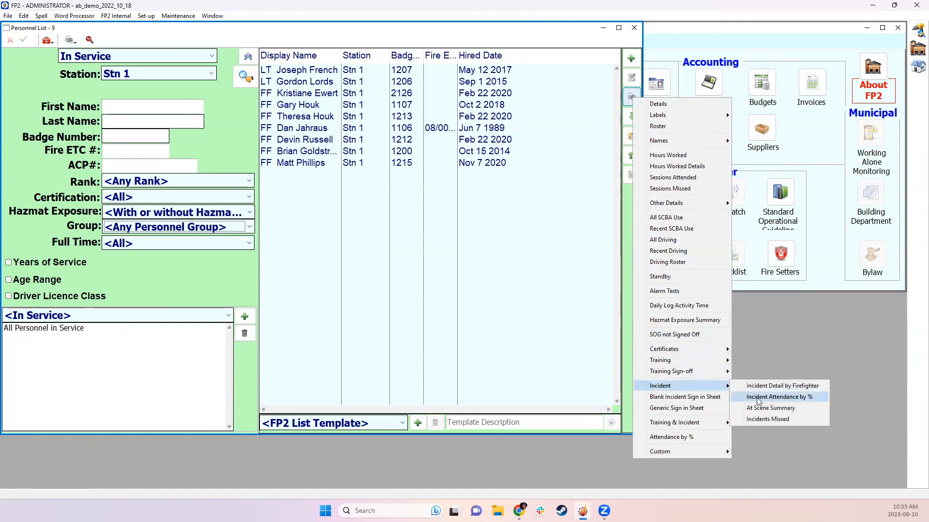
click(759, 402)
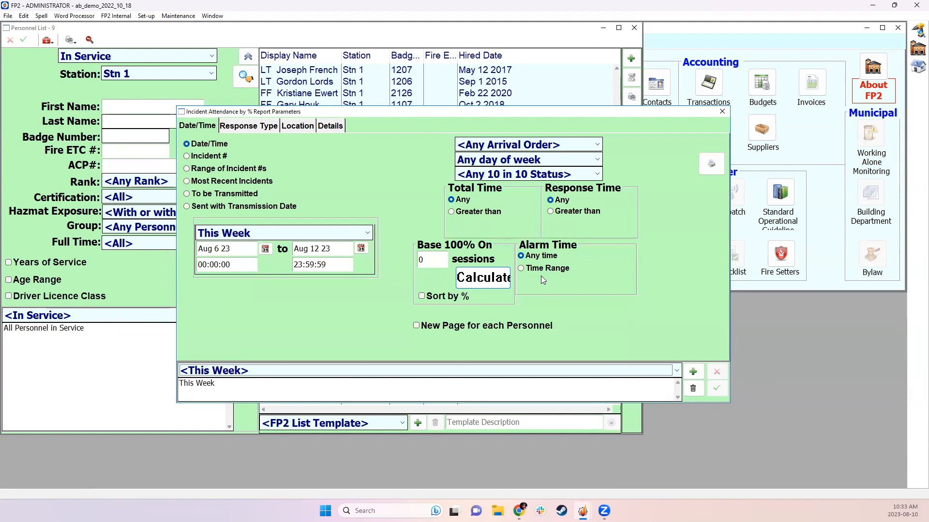
click(367, 233)
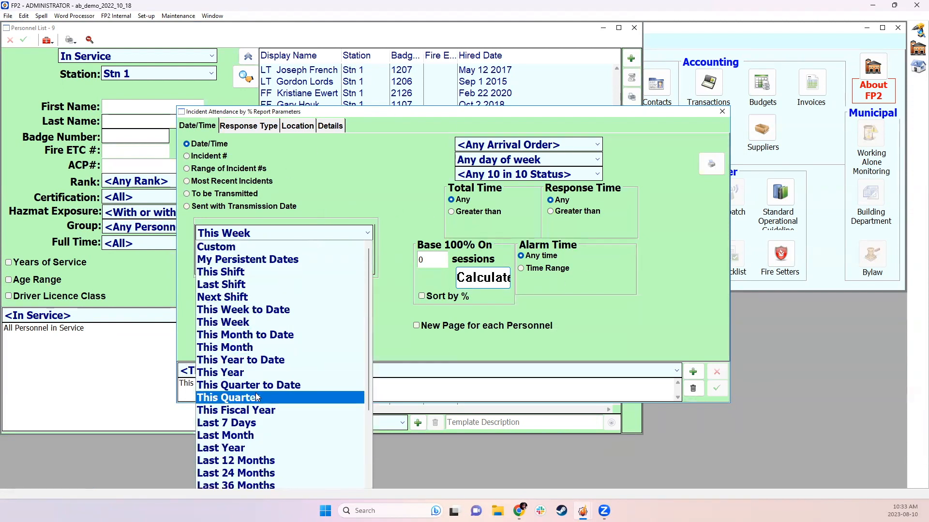
click(244, 447)
click(296, 126)
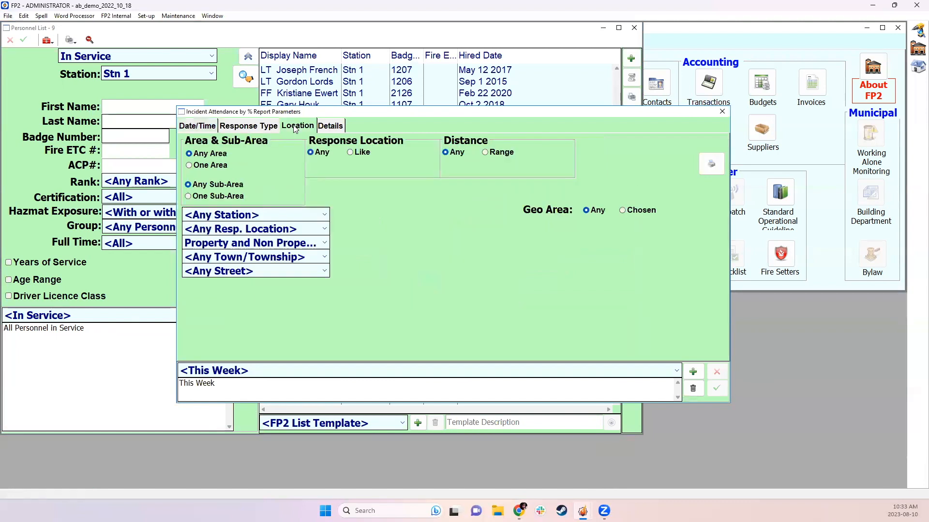
click(246, 214)
click(232, 253)
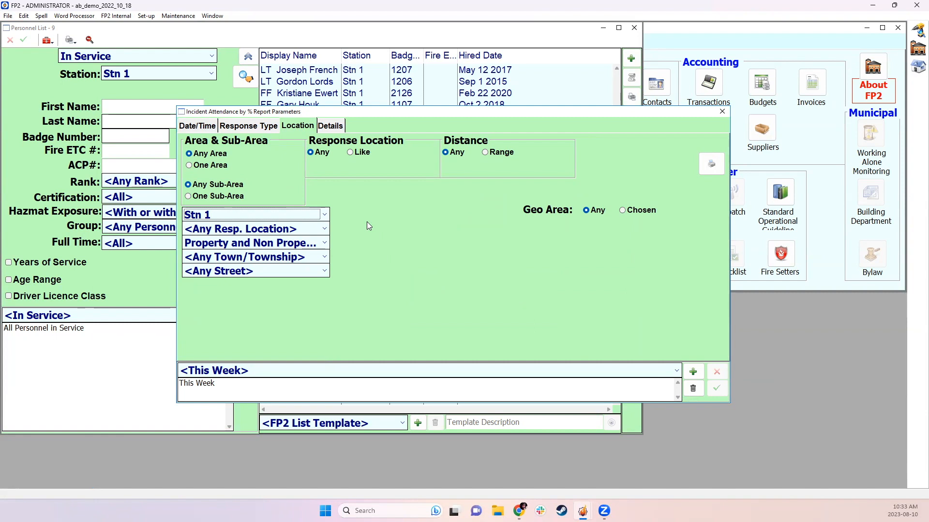
Step: Review the report's assistant report, exposure fire report and response type settings without changing them
click(337, 129)
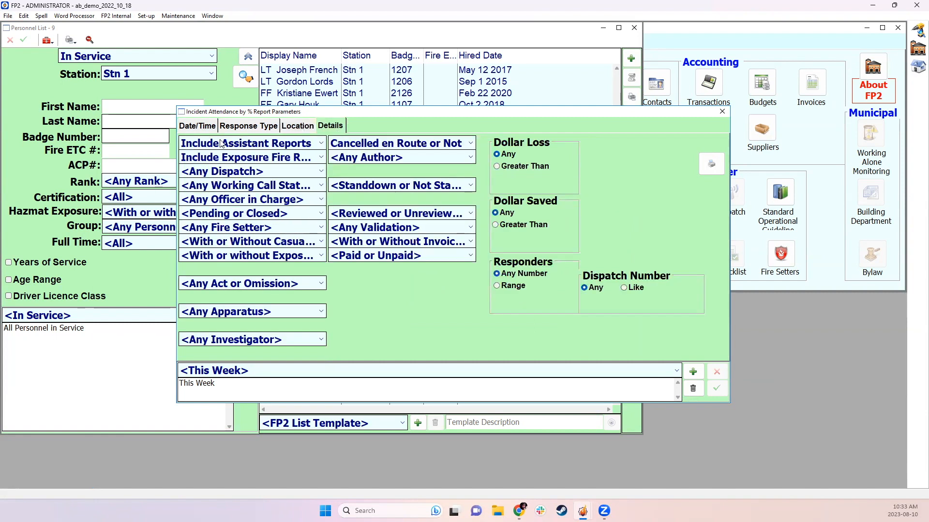
click(247, 161)
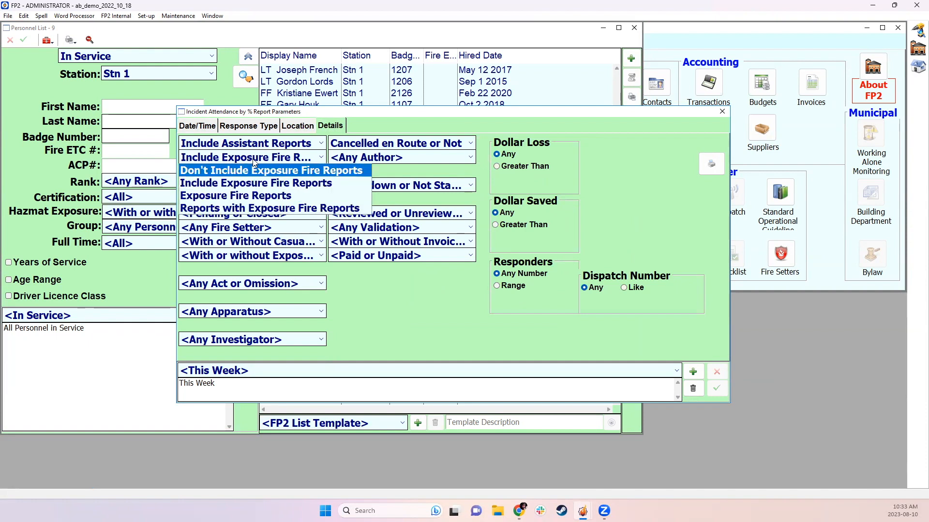
click(372, 128)
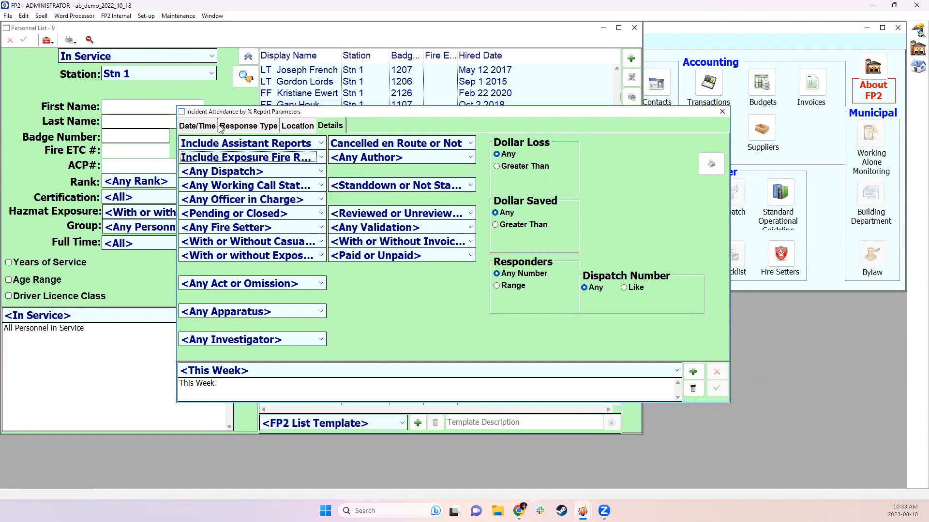
click(236, 128)
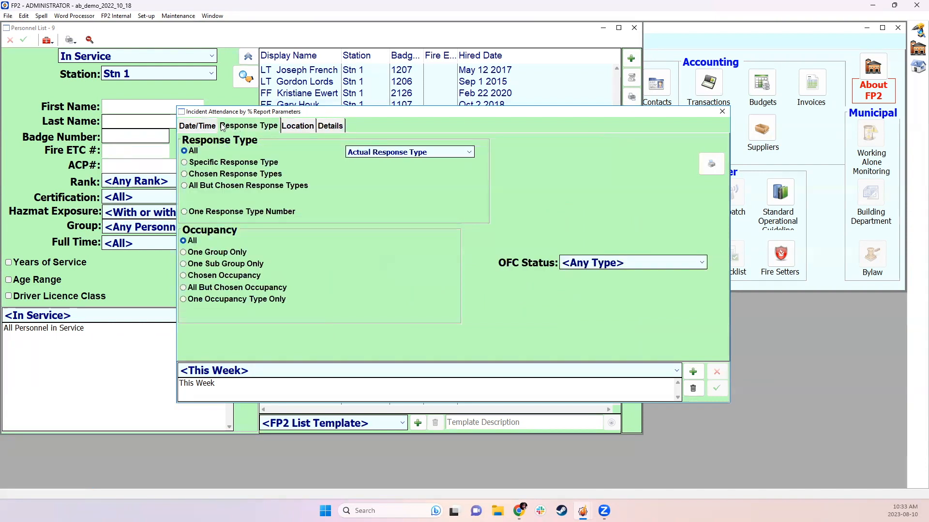
click(213, 127)
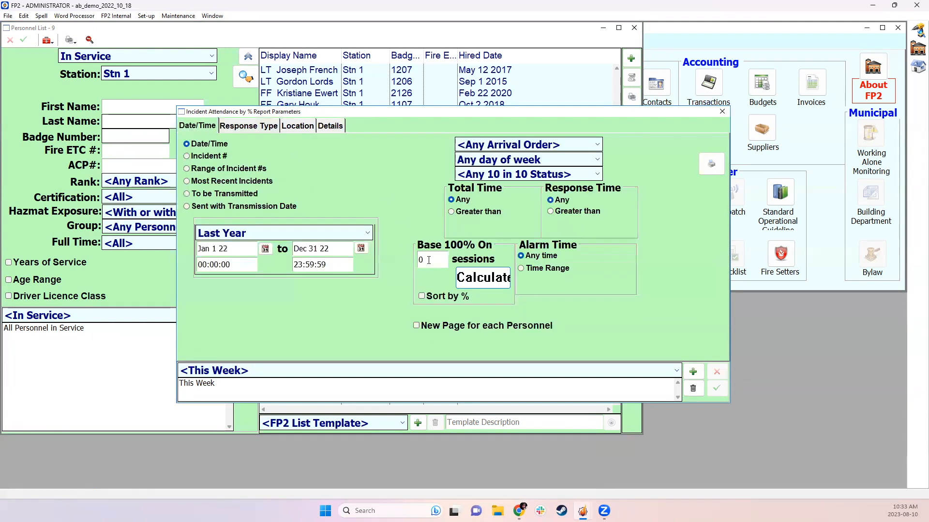
Step: Calculate the number of sessions for the 100% base and turn on Sort by % for the report
click(489, 285)
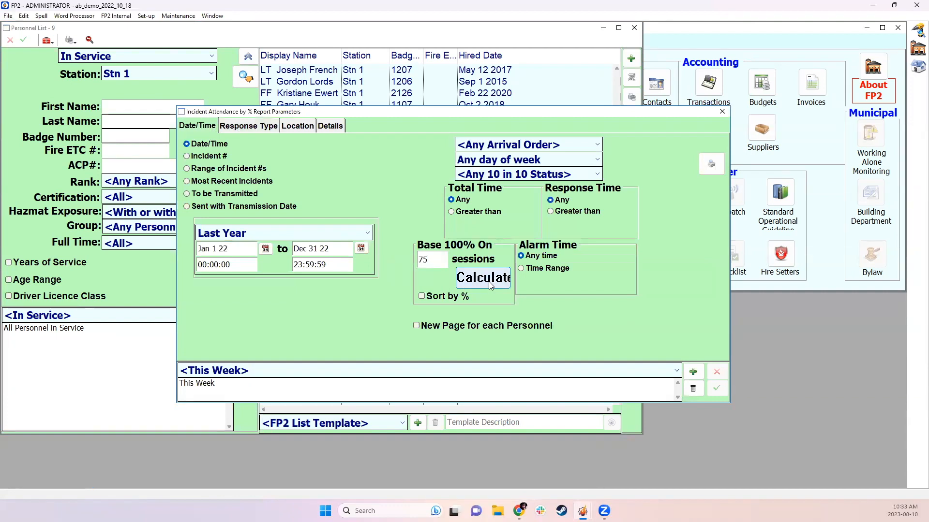
click(432, 298)
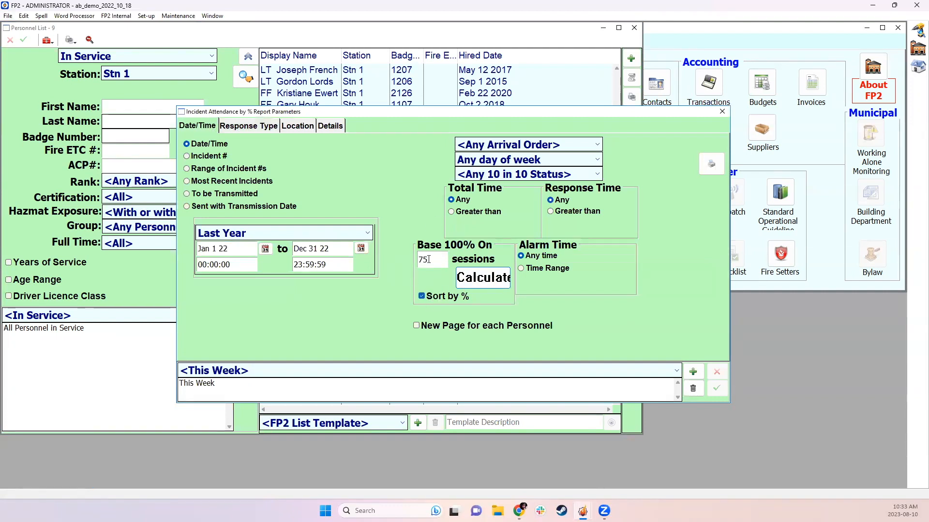
click(270, 130)
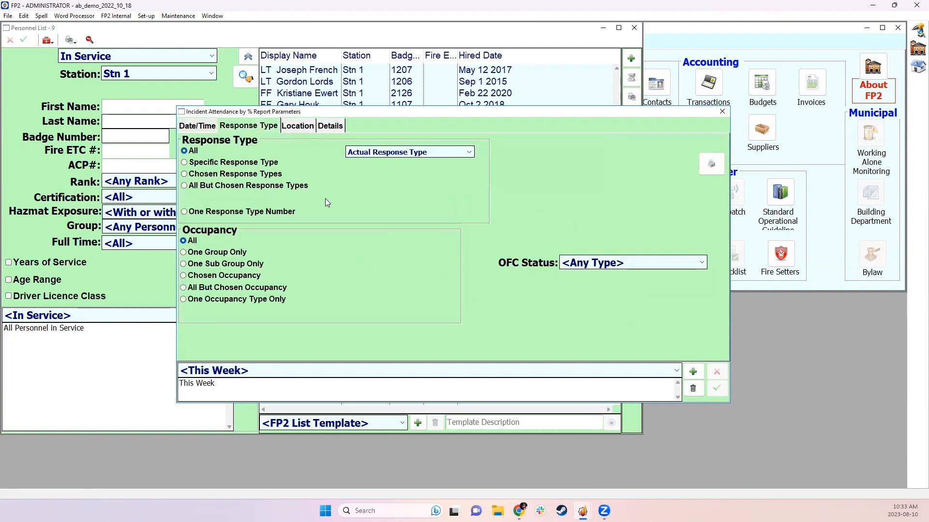
click(202, 128)
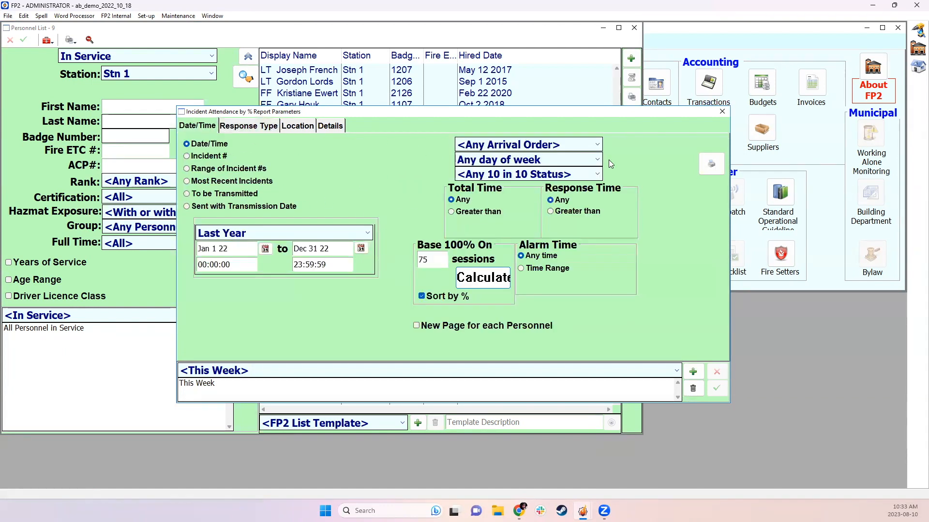
Step: Preview the Incident Attendance by % report for all listed personnel and check the incident base in its heading
click(712, 167)
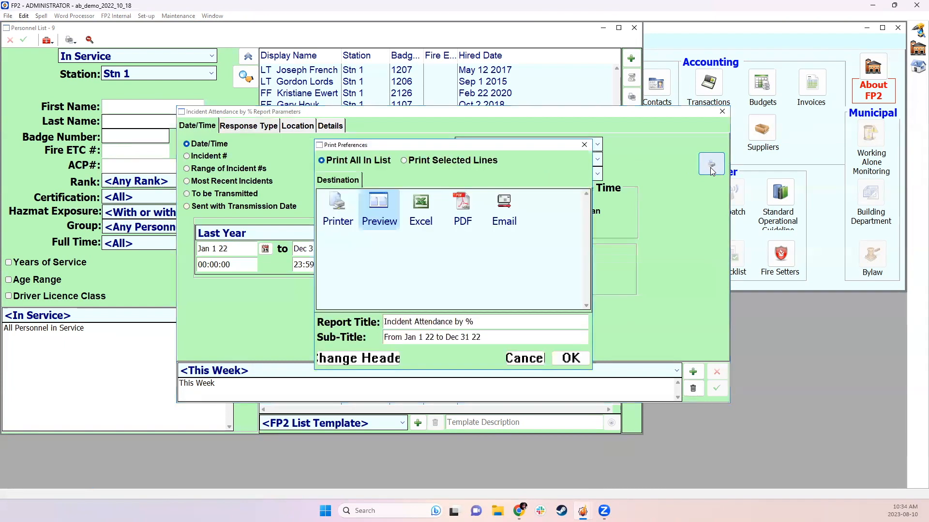
click(579, 362)
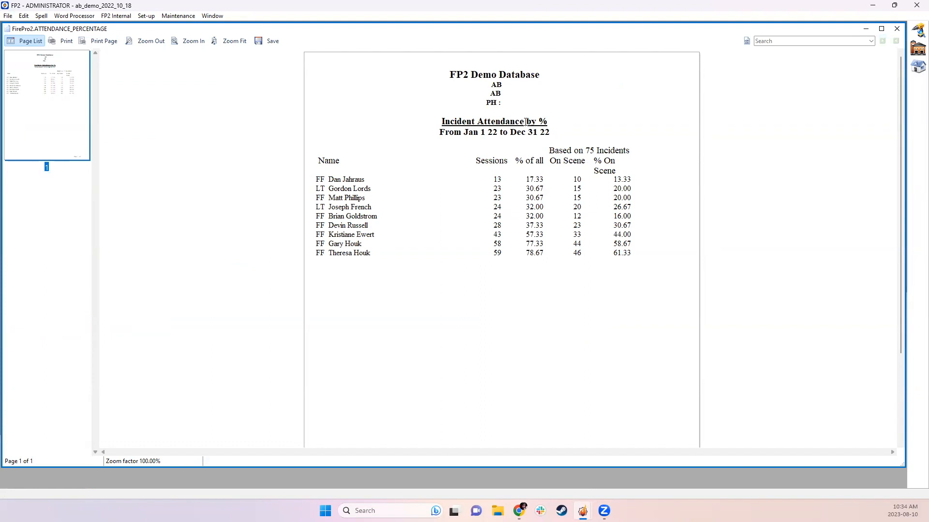
drag(549, 151, 644, 147)
click(635, 148)
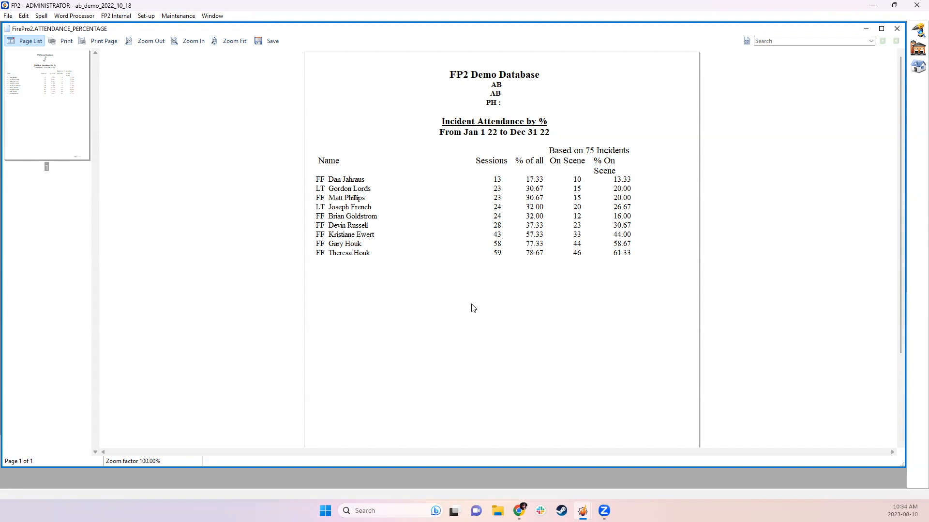
Step: Close the attendance report preview and its parameters, and open the Meeting/Training list from Home
click(894, 32)
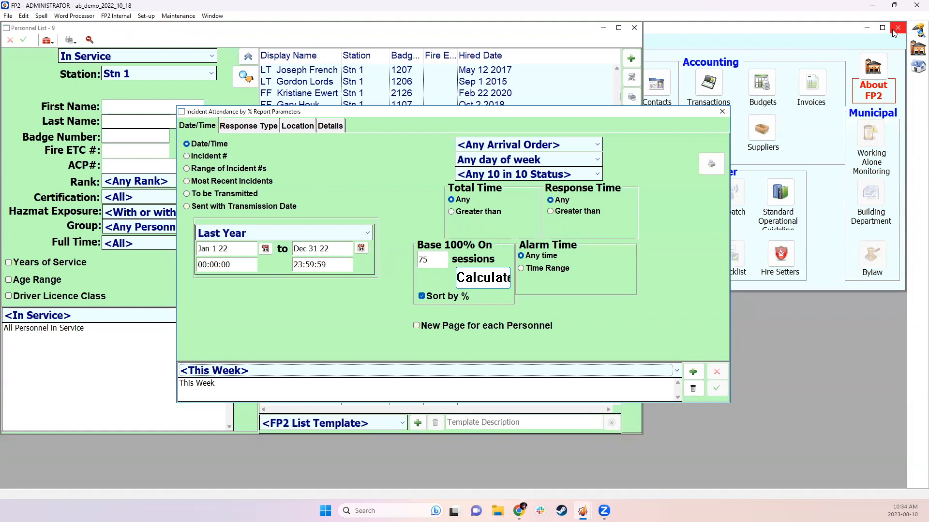
click(721, 113)
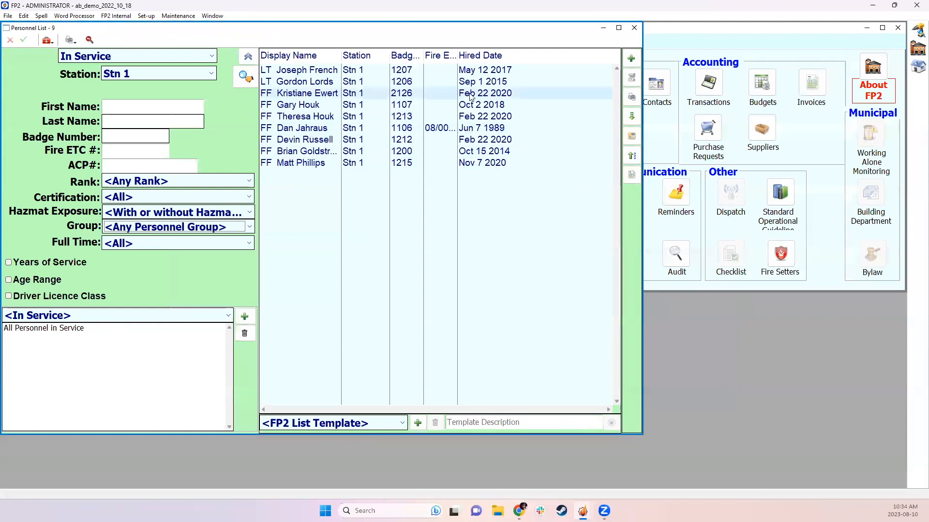
click(672, 123)
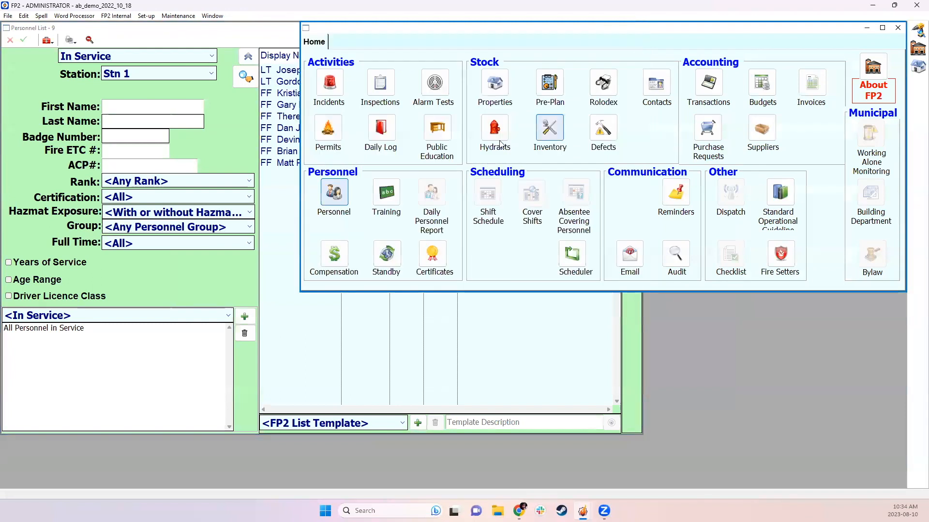
click(387, 193)
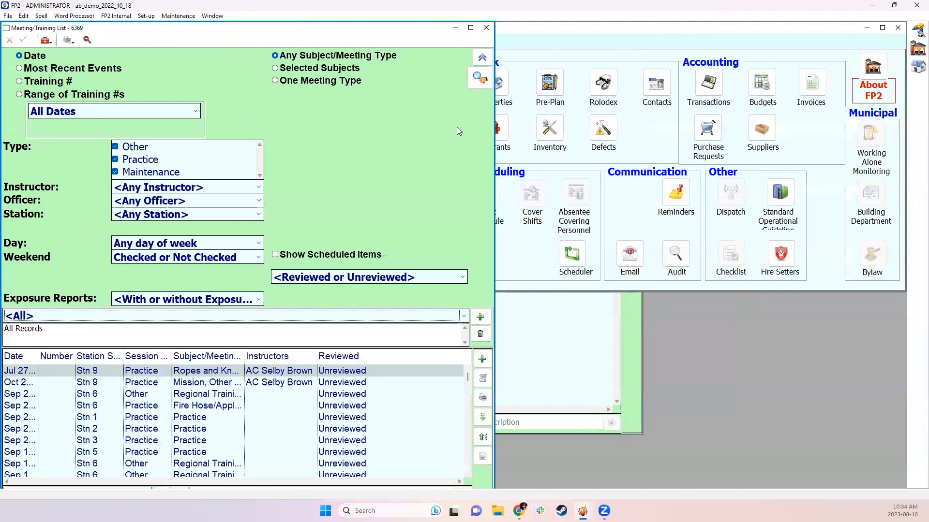
Step: Open the Oct 27 22 practice record for Stn 9, review its station session and attendance, and close it
click(256, 385)
double_click(255, 384)
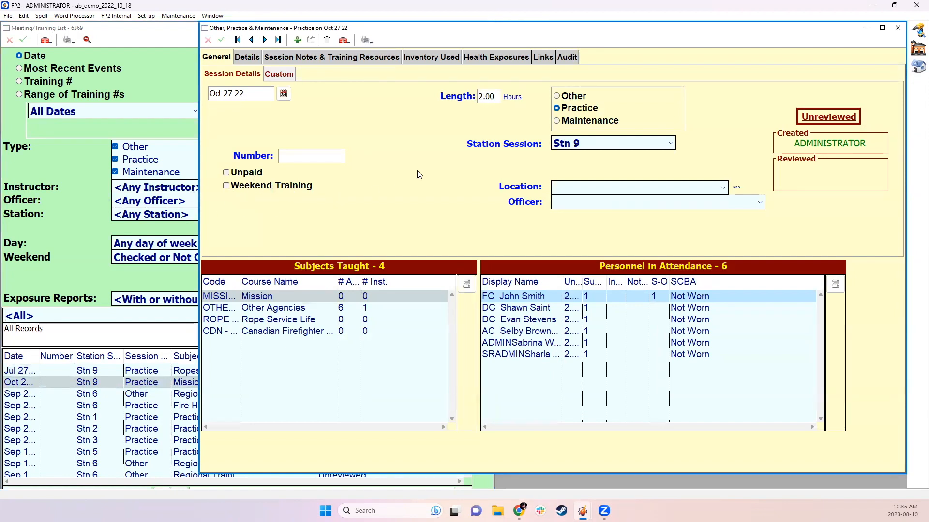
click(898, 28)
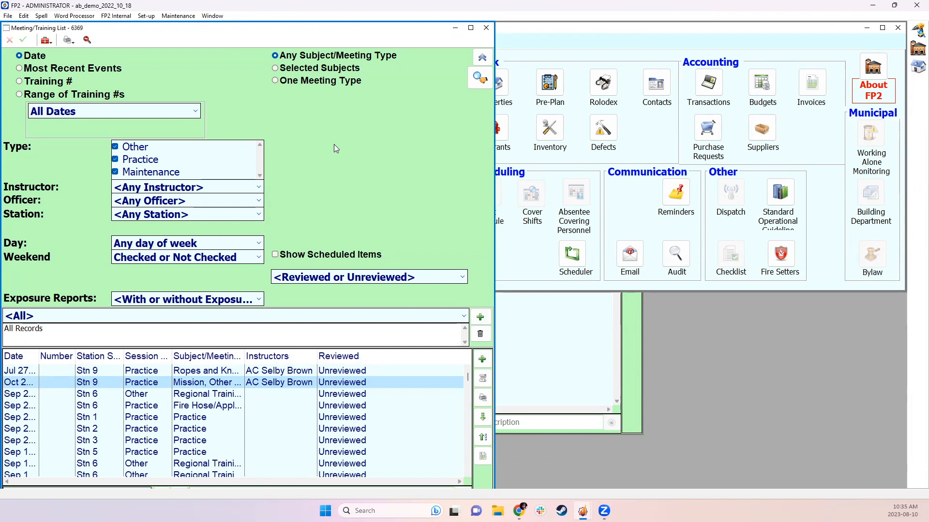
Step: Open the Station Names set-up and review the group settings of Battalion 1 and Stn 3A
click(145, 19)
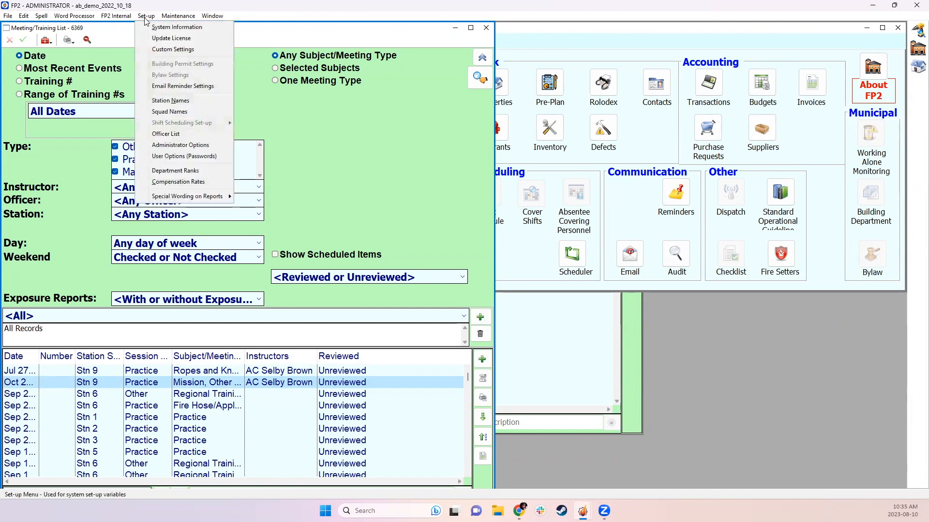
click(171, 101)
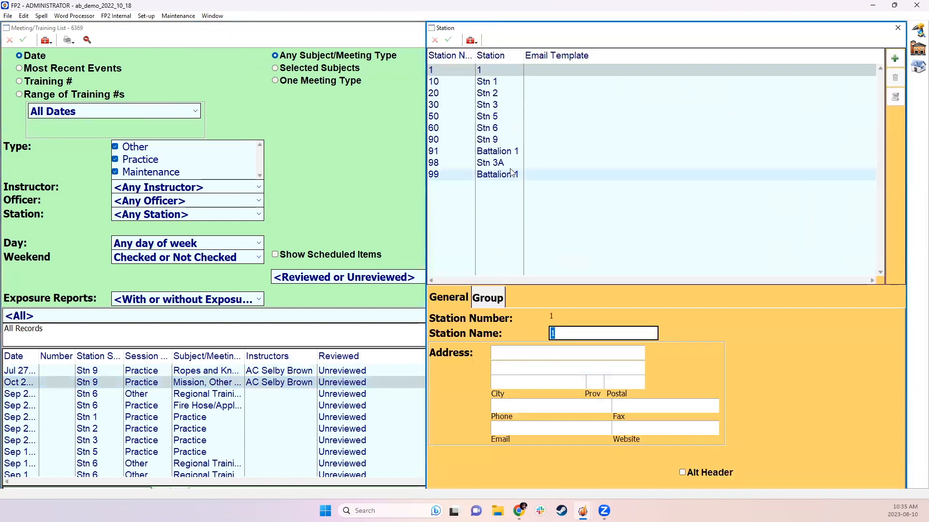
click(498, 151)
click(487, 298)
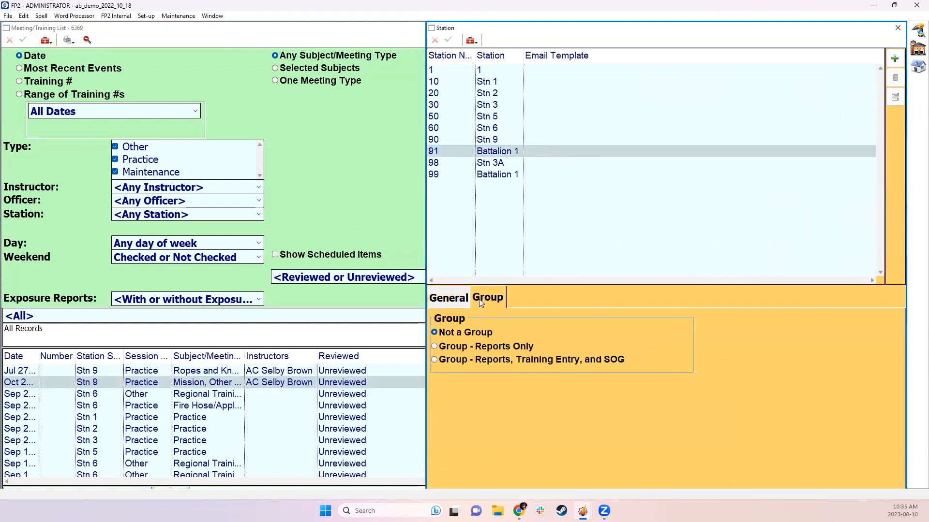
click(534, 163)
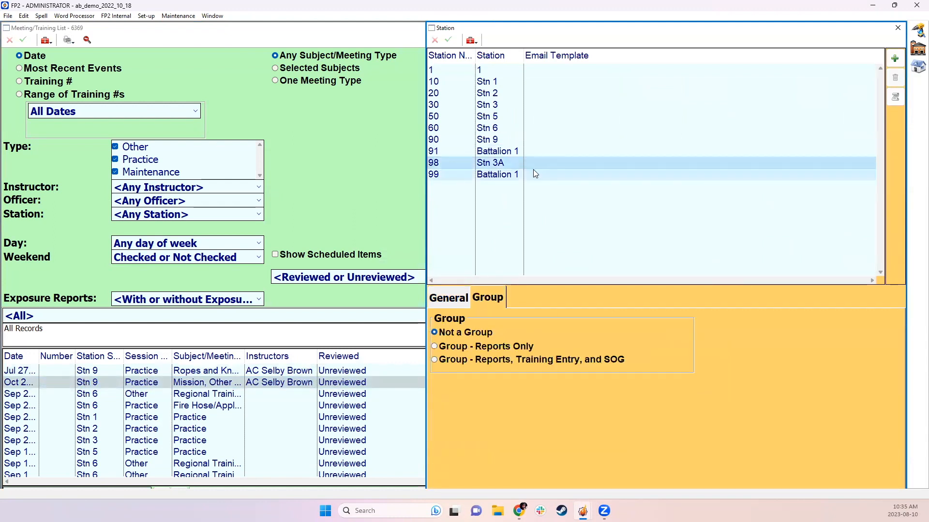
drag(487, 81, 486, 110)
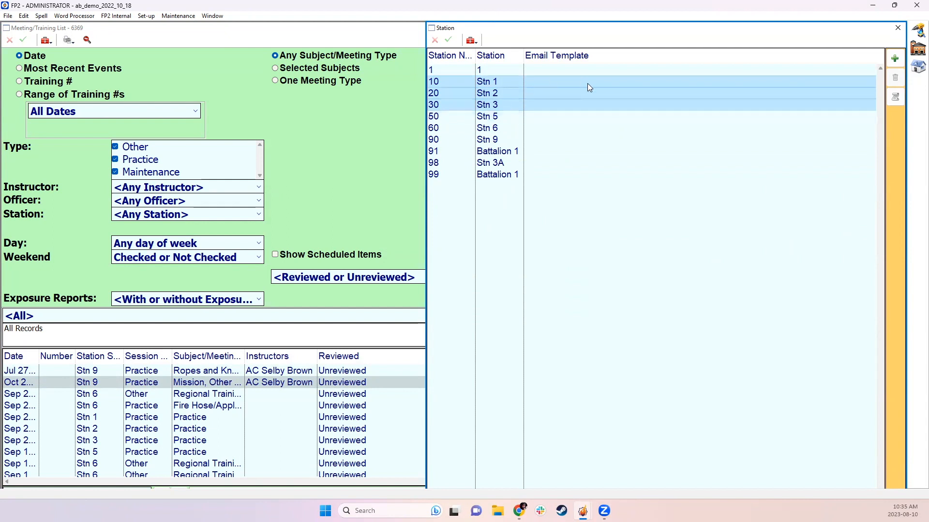
Step: Add a new station record and define it as Group - Reports, Training Entry, and SOG
click(893, 62)
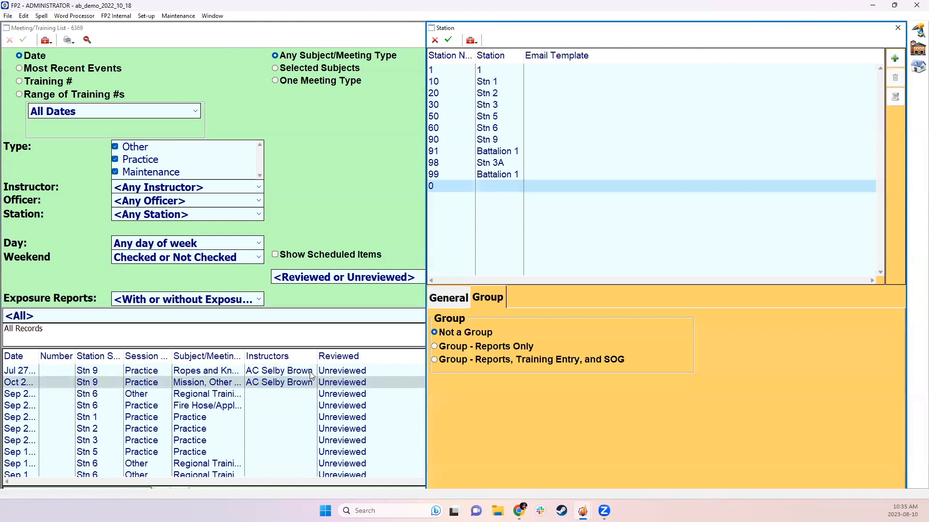
click(460, 360)
click(459, 373)
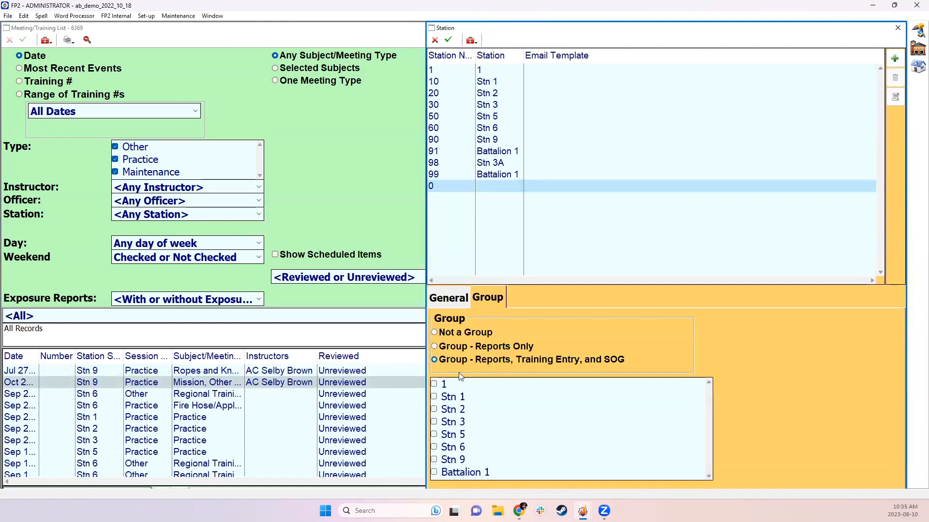
Step: Give the new station group the station number 10 and the name Training Group 1
click(436, 304)
click(554, 315)
text(10)
key(Tab)
text(Gr)
key(BackSpace)
key(BackSpace)
text(Training Group)
Step: Include Stn 1, Stn 2 and Stn 3 in the new group and try to save it
click(485, 300)
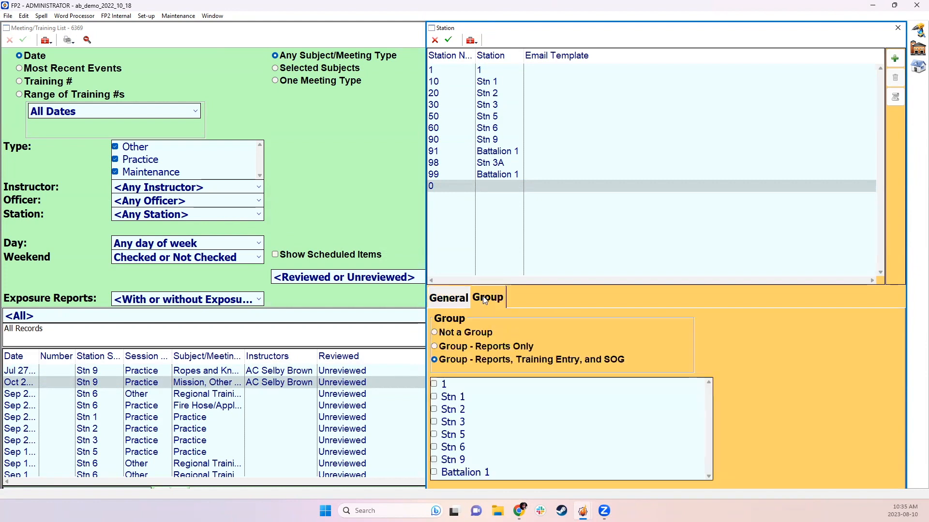
click(434, 398)
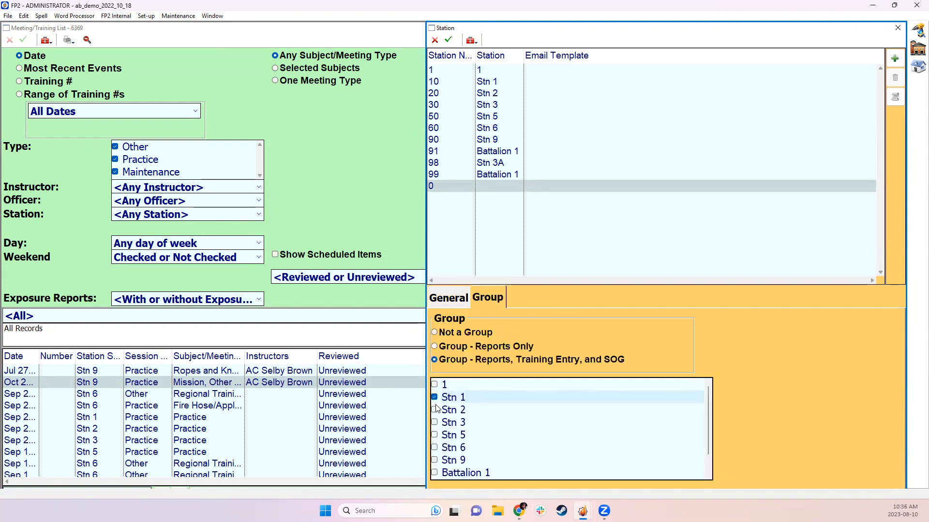
click(435, 410)
click(435, 423)
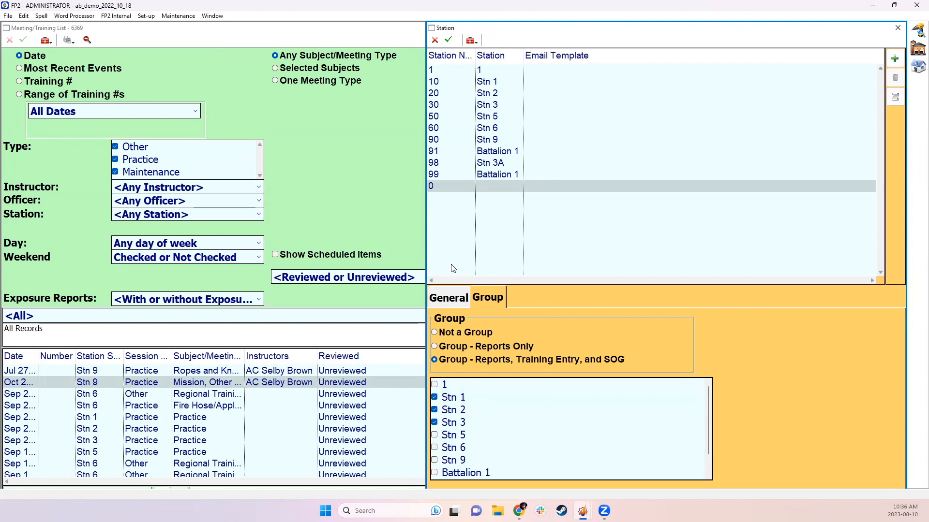
click(448, 40)
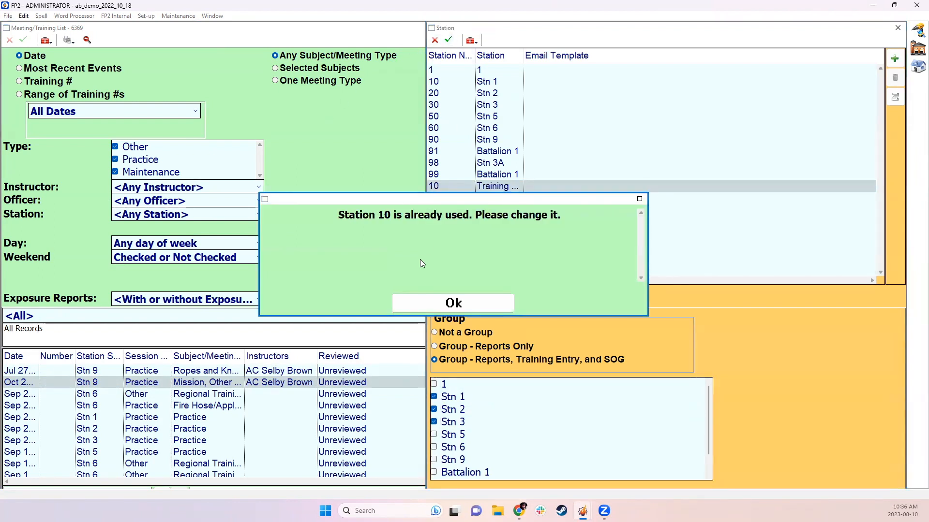
Step: Change the group's station number to 100, save it and add Training Group 1 to all user accounts
click(429, 306)
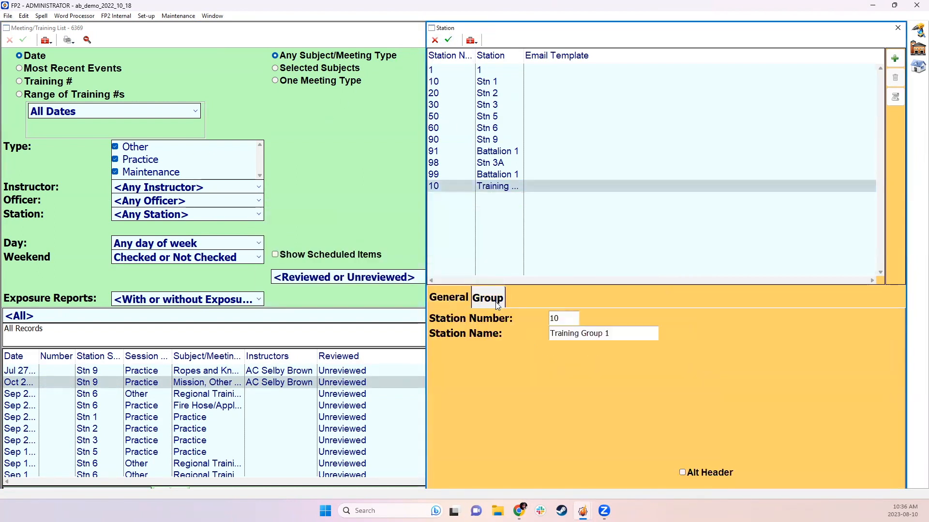
double_click(560, 315)
text(100)
click(449, 39)
click(449, 366)
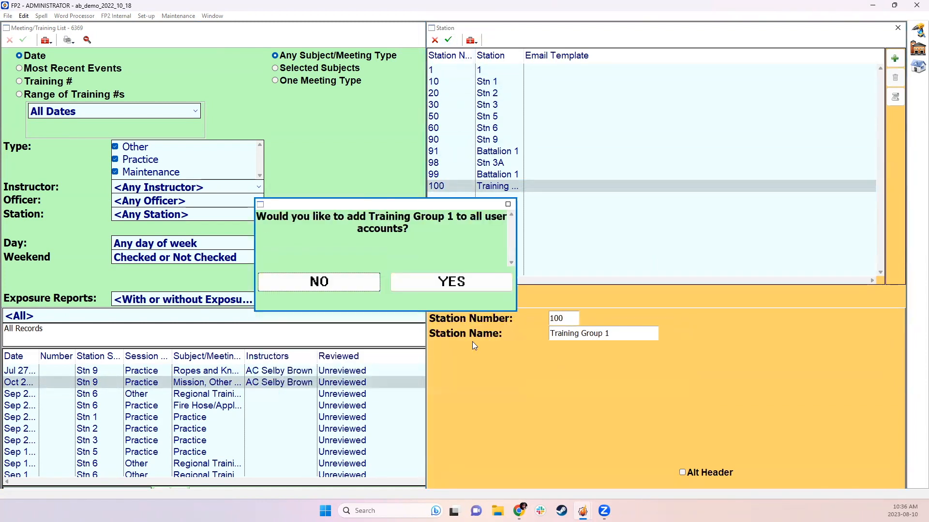
click(425, 283)
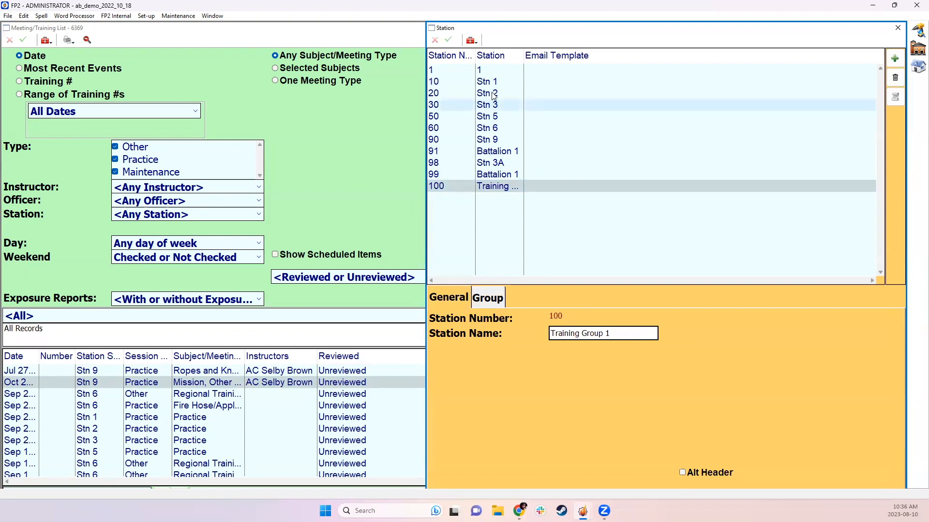
Step: Highlight Stn 1 to Stn 3 in the station list, then close the station, training and personnel windows
drag(490, 83, 483, 106)
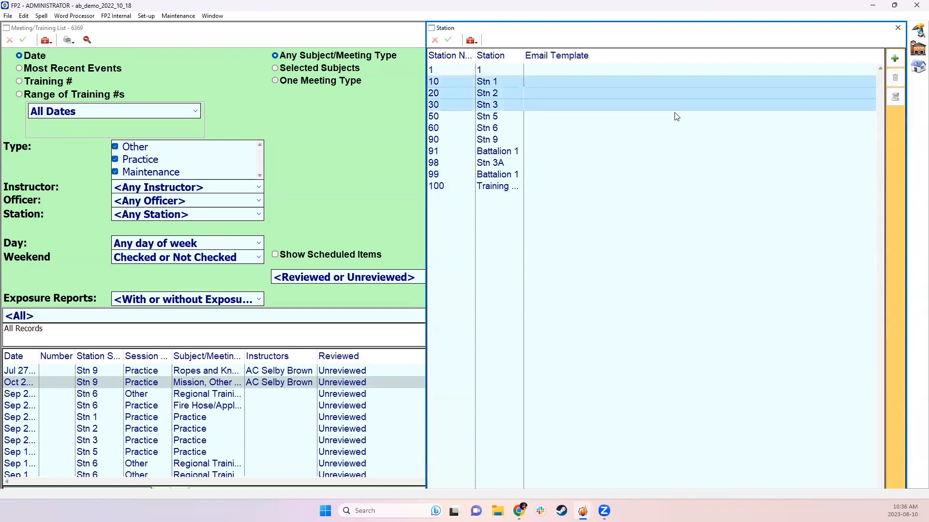
click(897, 28)
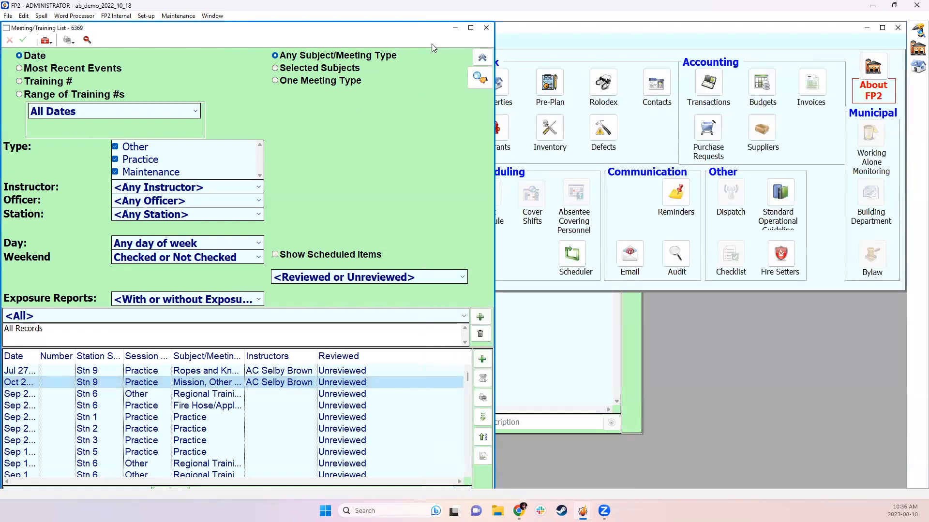
click(486, 27)
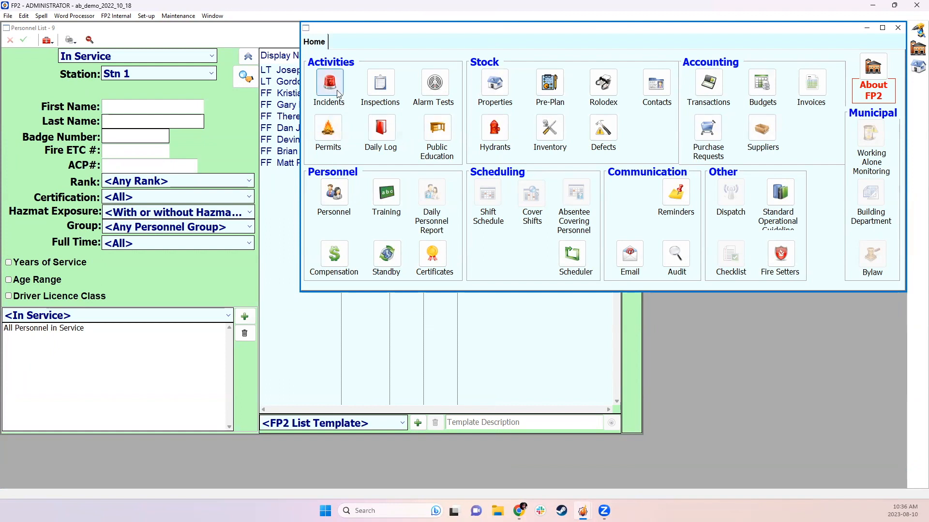
click(247, 107)
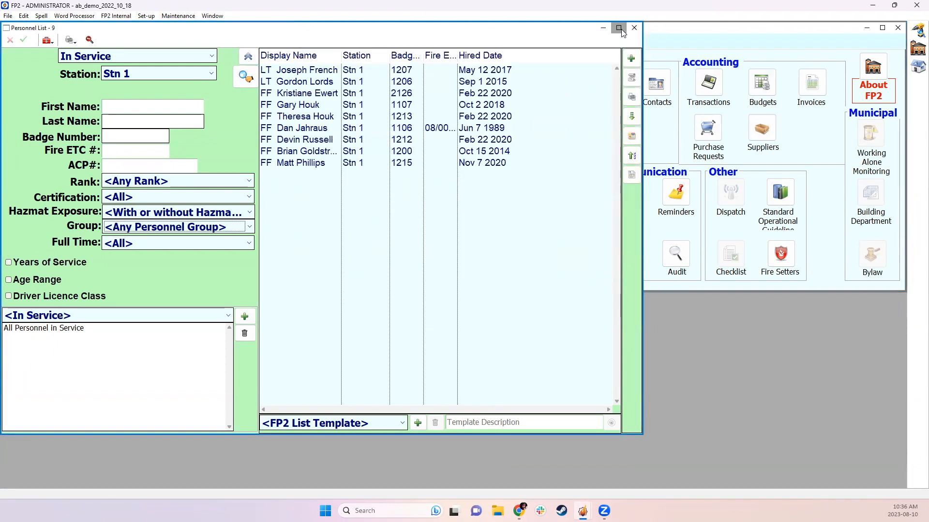
click(635, 28)
Step: Log back in to the ab_demo_2022_10_18 database as ADMINISTRATOR, close the Reminder List and reopen Home
click(8, 15)
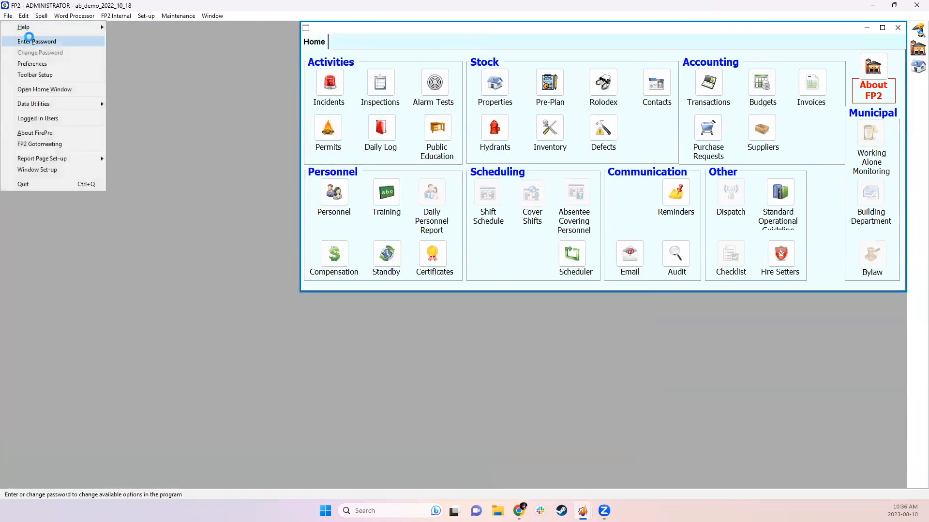
click(22, 42)
click(446, 255)
click(462, 266)
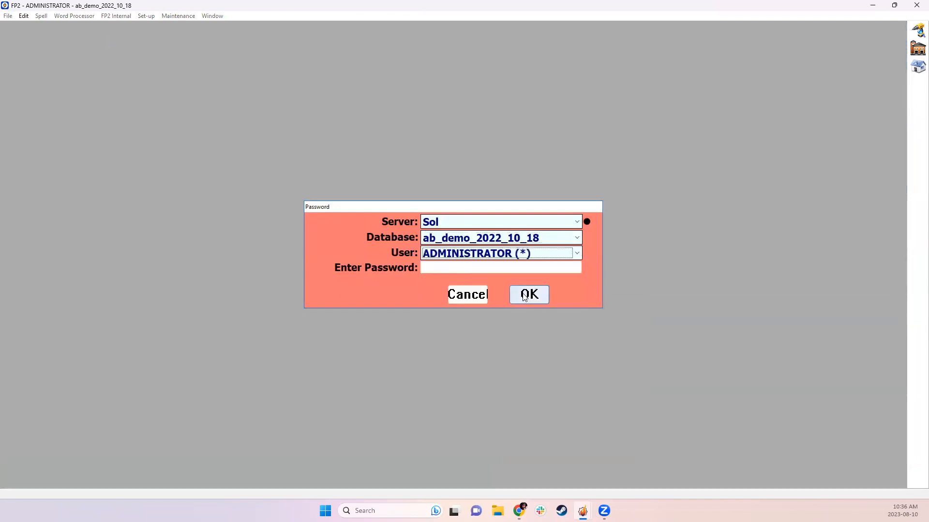
click(534, 296)
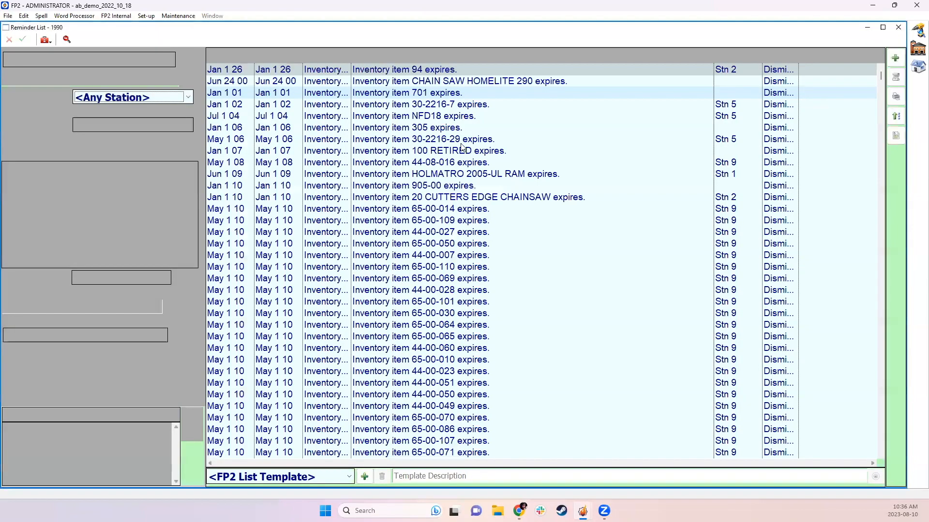
click(899, 28)
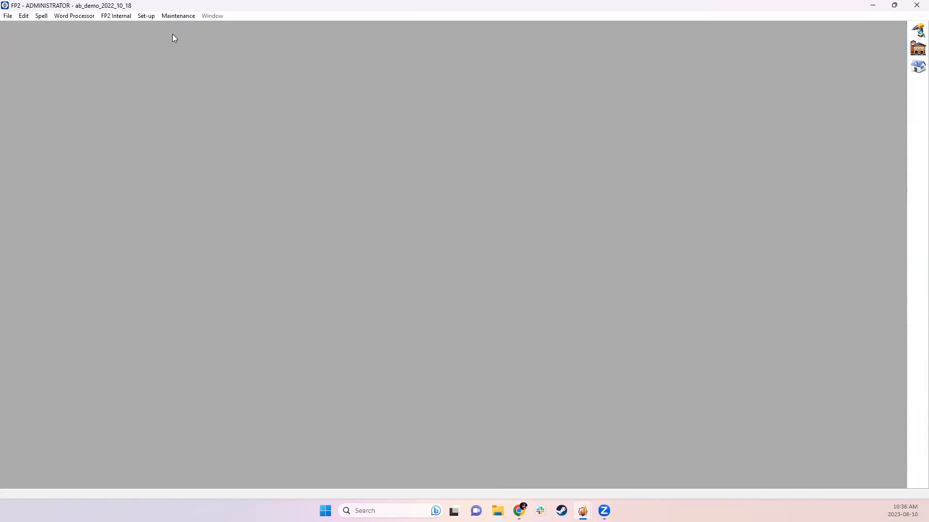
click(917, 49)
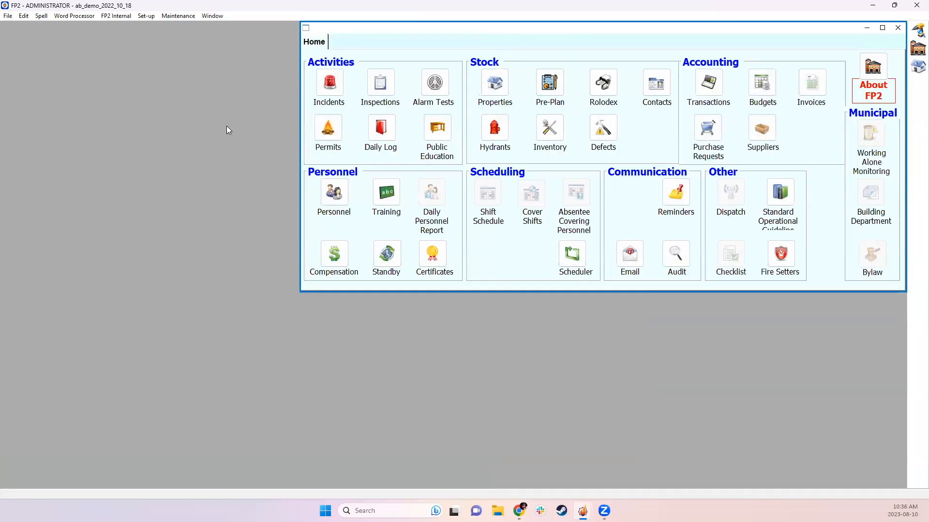
Step: Open the Personnel list, filter it to station Training Group 1 and sort the results by station
click(328, 194)
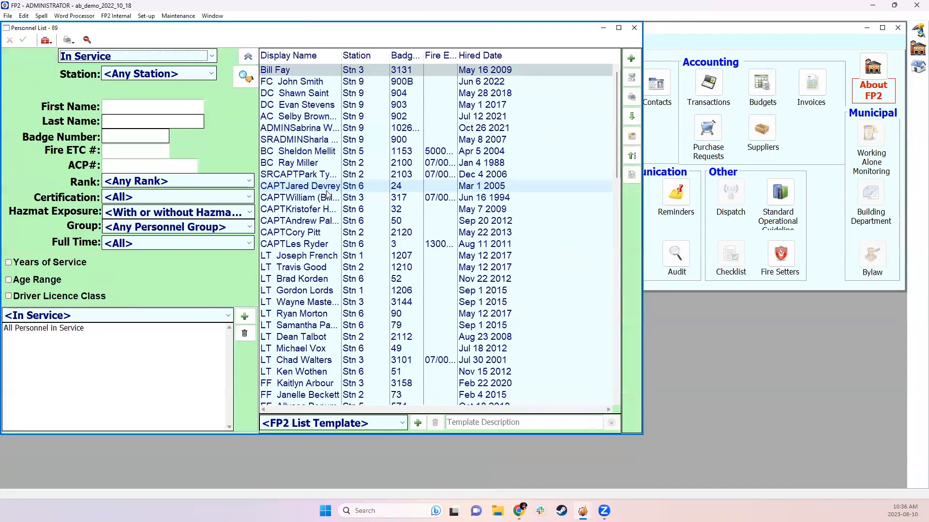
click(182, 79)
click(124, 219)
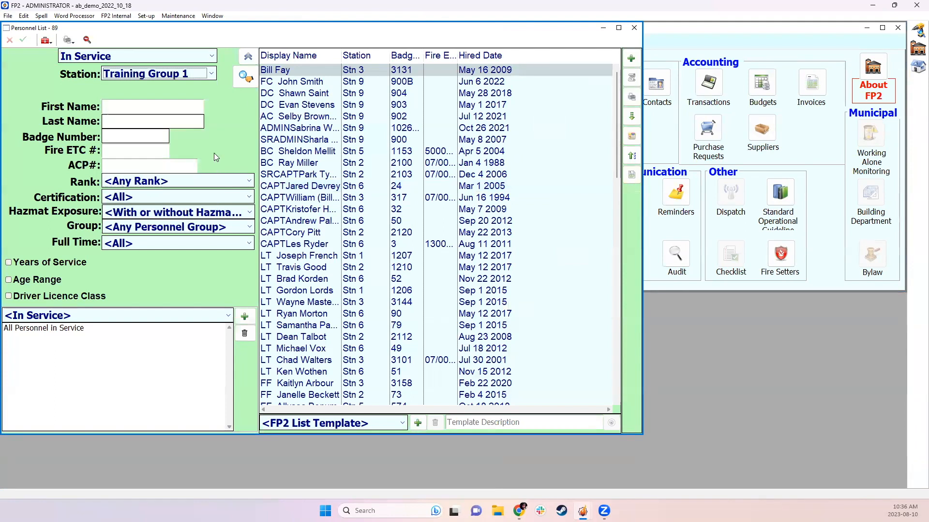
click(246, 80)
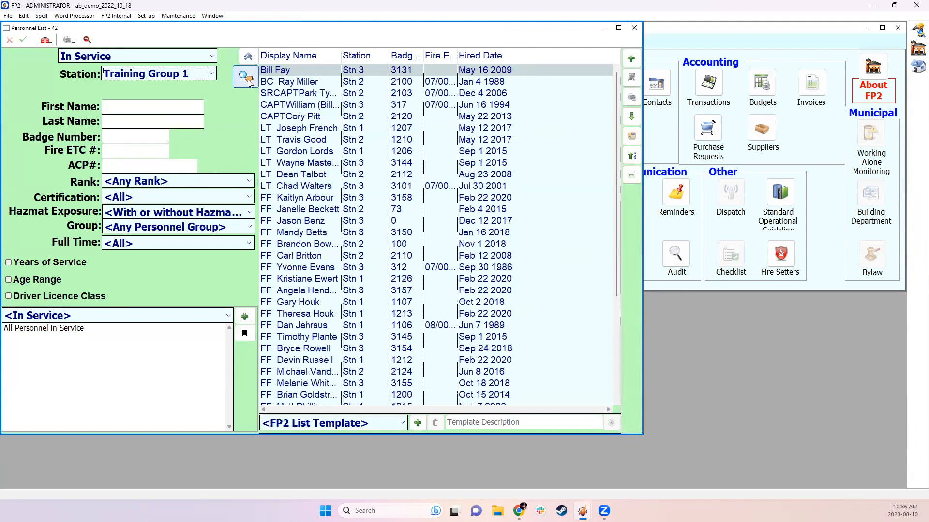
click(358, 56)
scroll(368, 68, down, 5)
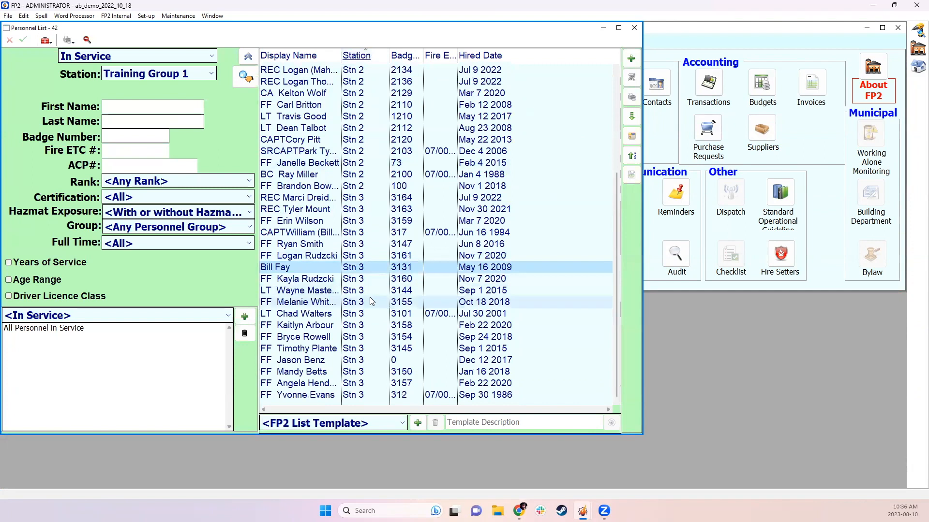
scroll(368, 68, up, 5)
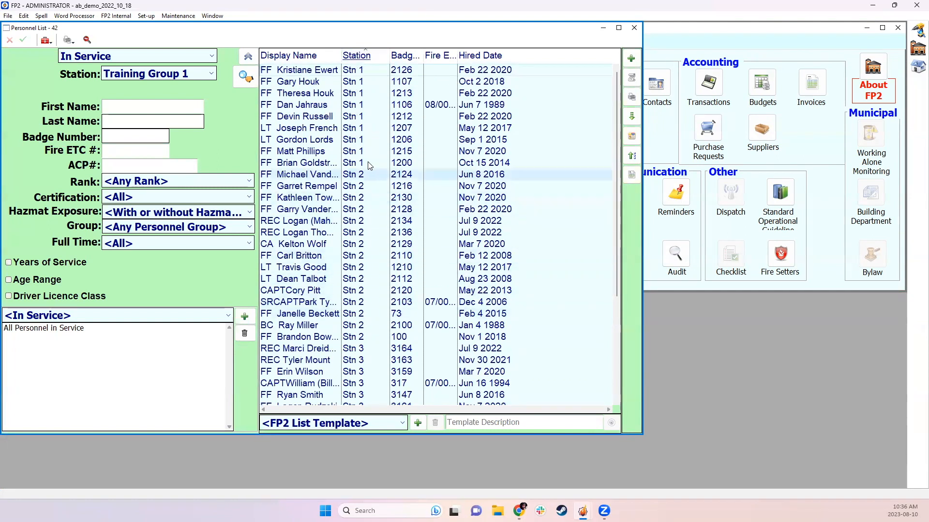
click(174, 227)
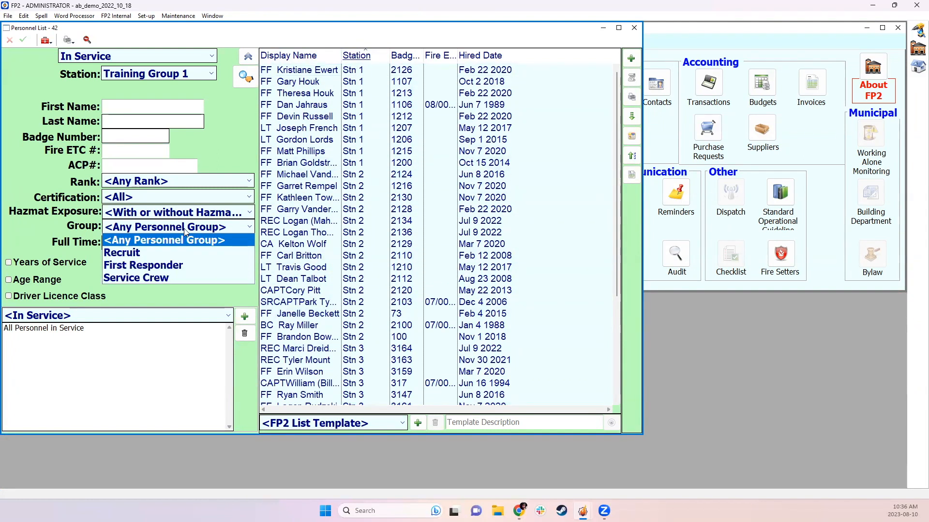
click(182, 228)
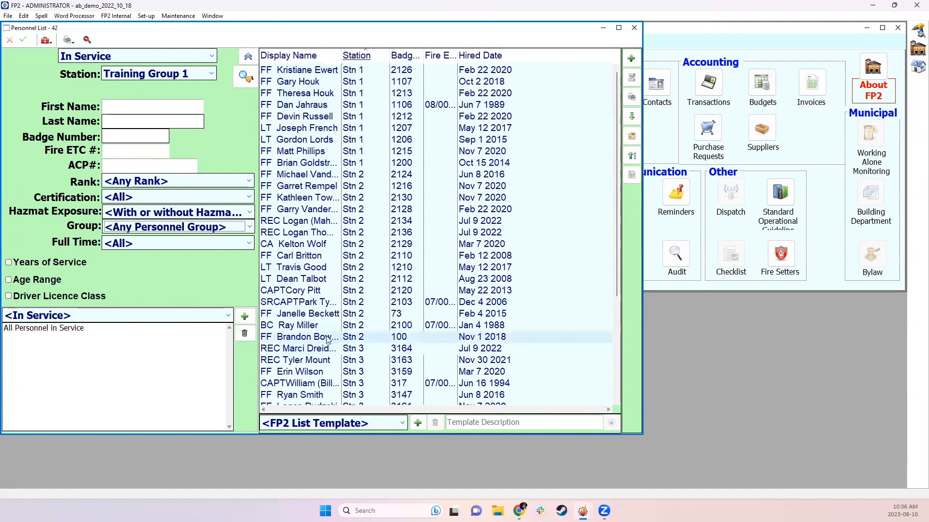
Step: Set up a Training Attendance by % report for Last Year, including only Practice sessions assigned to station Training Group 1
click(632, 99)
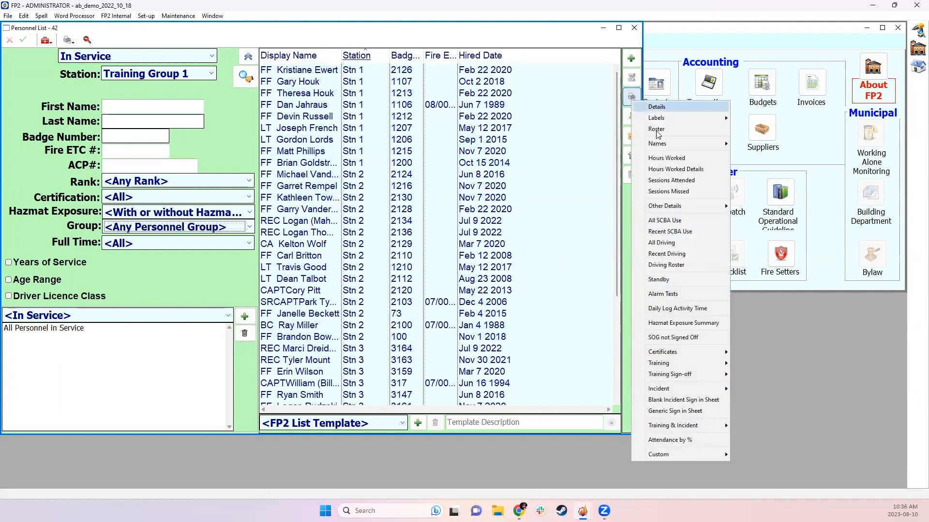
mouse_move(667, 368)
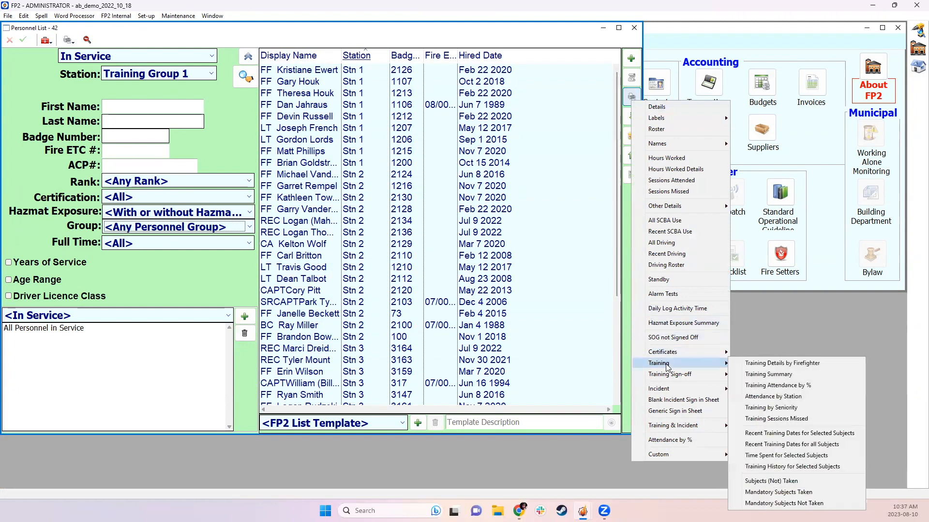
click(777, 386)
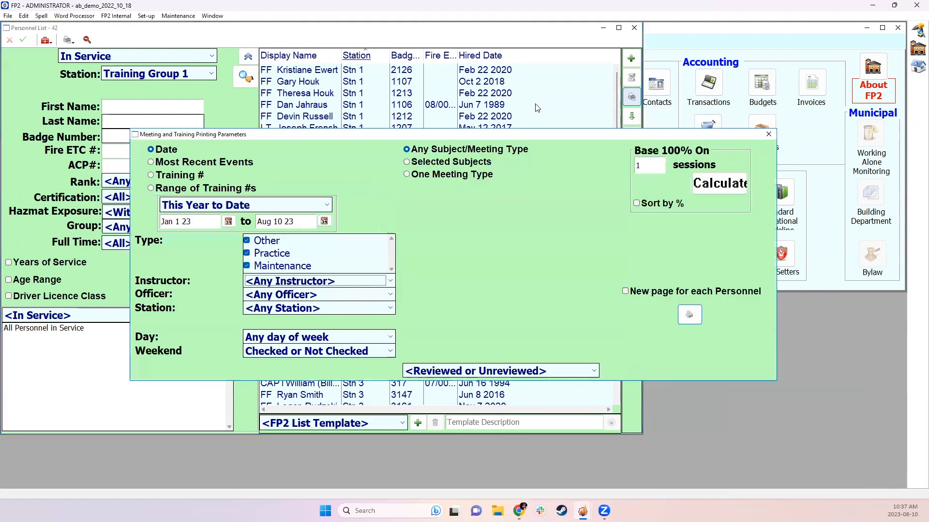
click(261, 209)
click(190, 385)
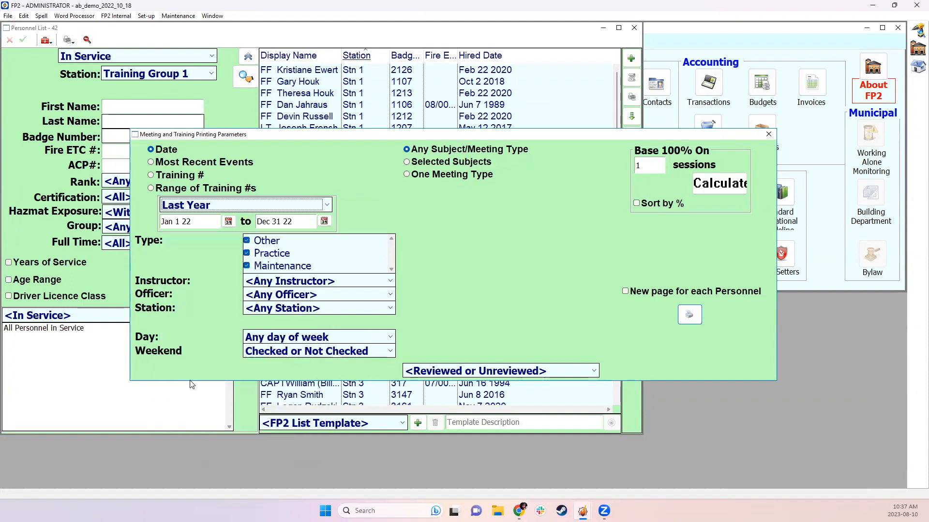
click(247, 244)
click(247, 267)
click(311, 311)
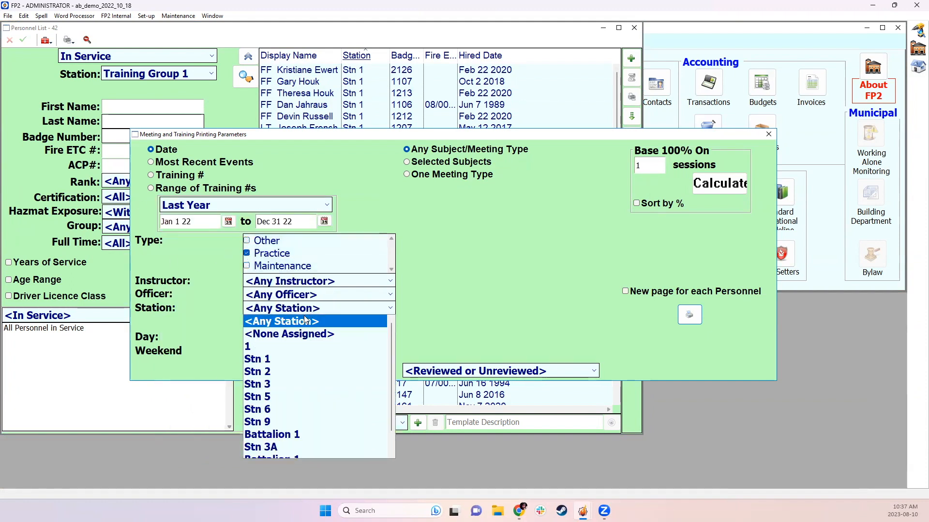
click(291, 461)
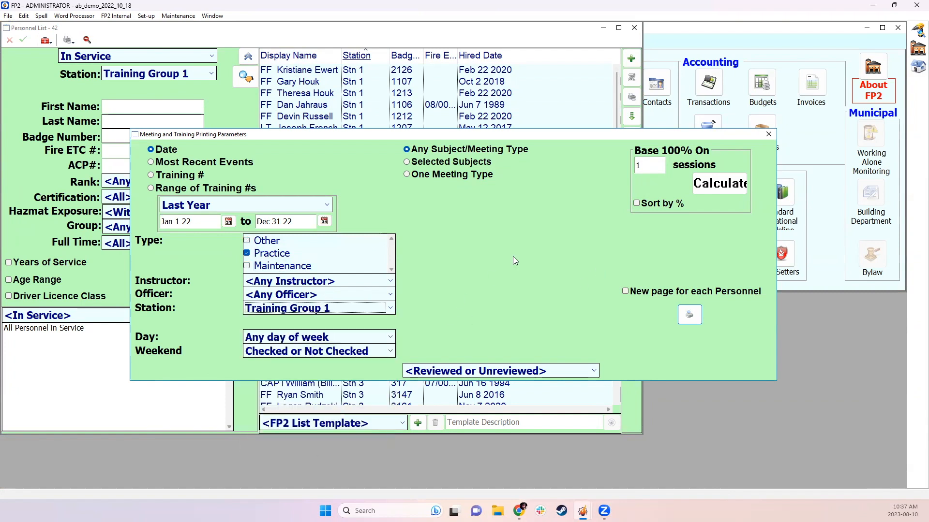
Step: Calculate the report's 100% session base, sort it by %, and preview the attendance report before closing it
click(720, 183)
click(648, 203)
click(690, 316)
click(568, 357)
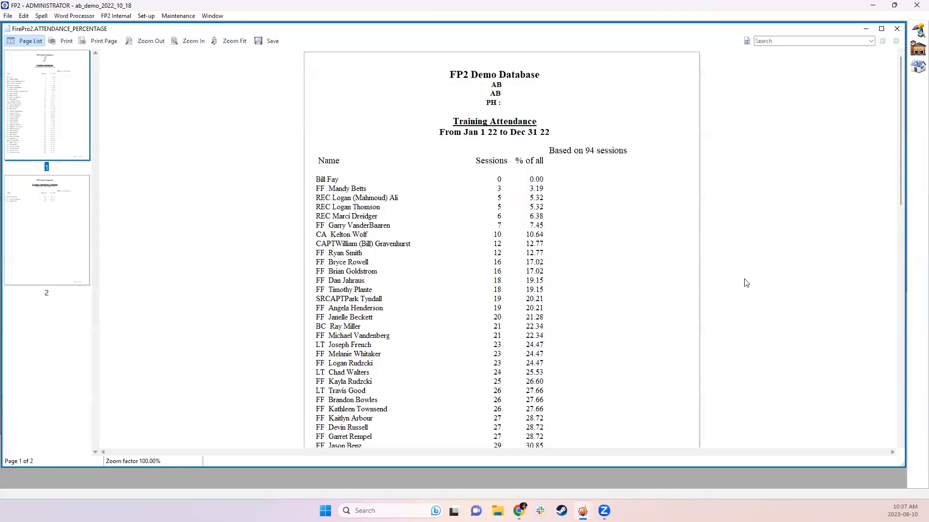
scroll(588, 281, down, 5)
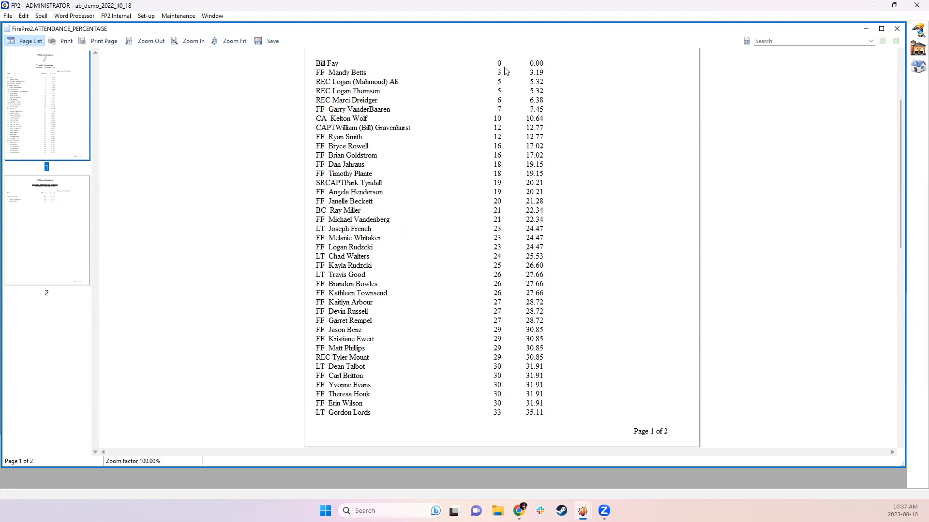
click(895, 30)
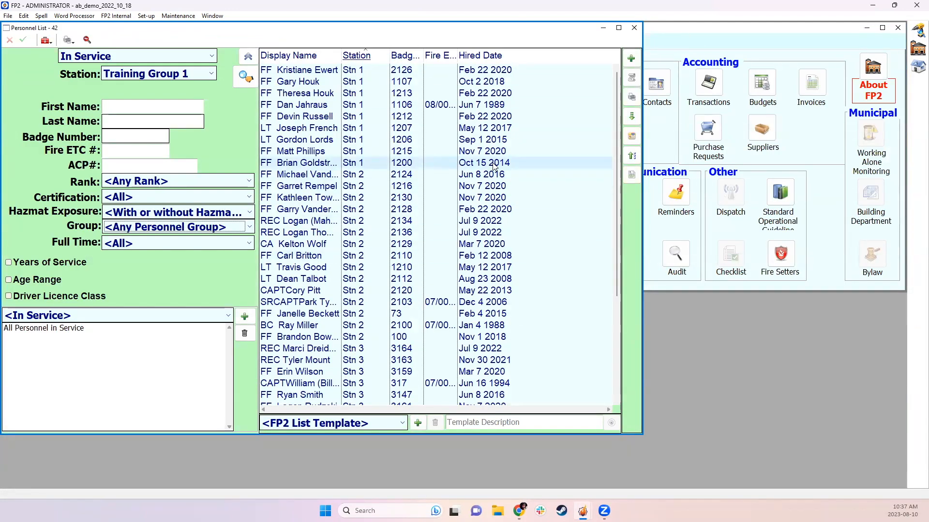
scroll(442, 97, down, 3)
scroll(416, 160, up, 3)
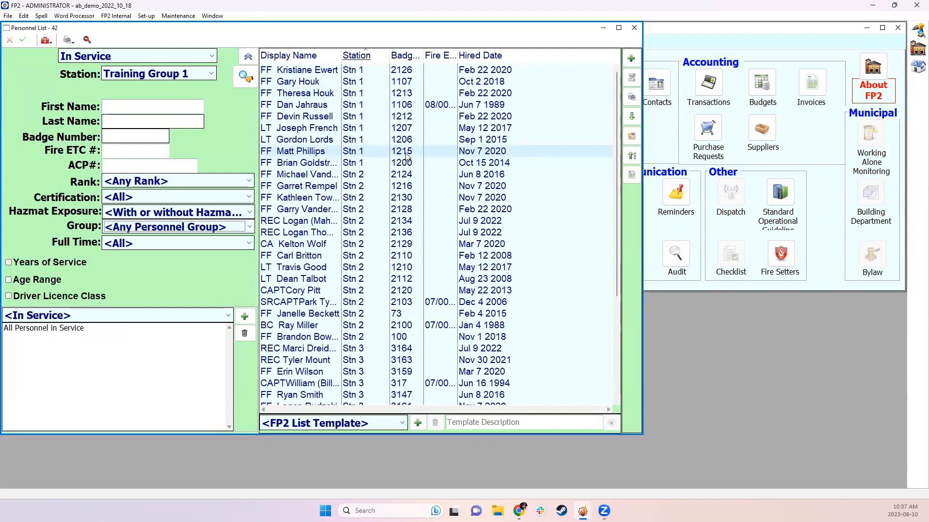
click(633, 100)
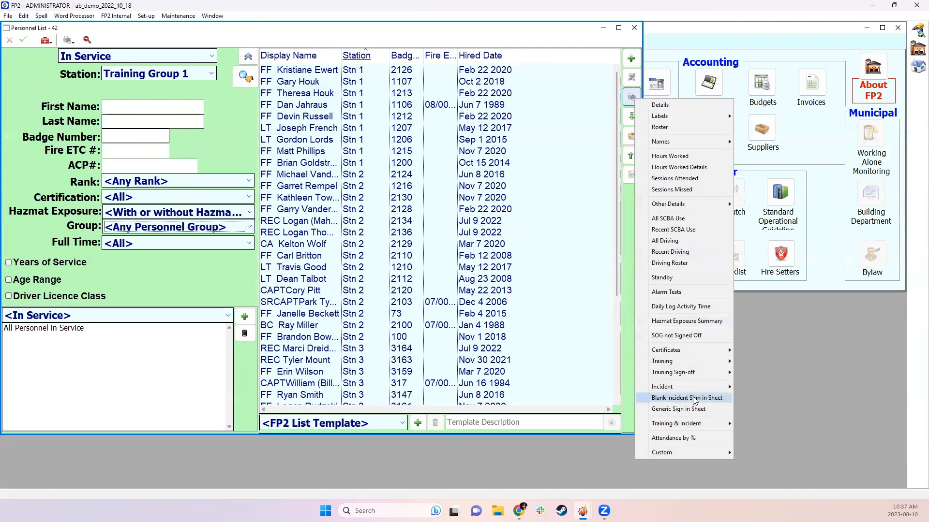
click(687, 441)
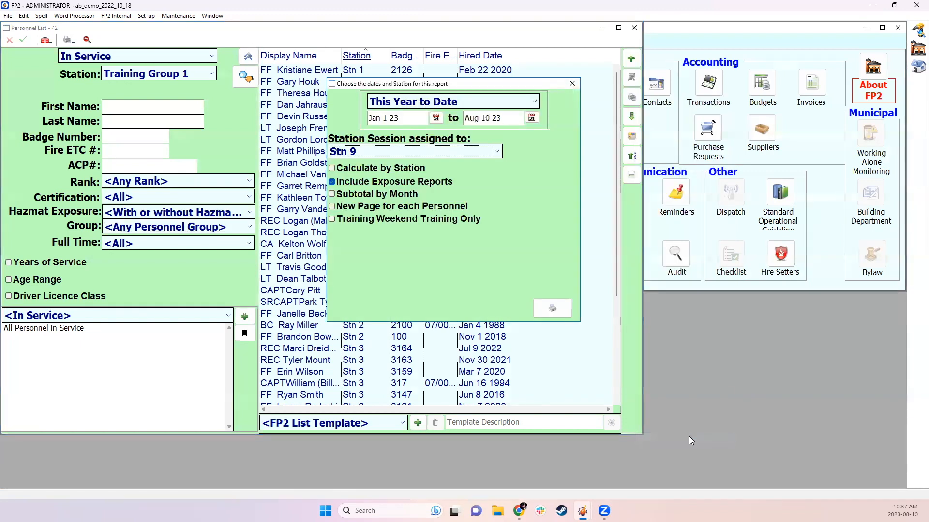
click(431, 107)
click(387, 278)
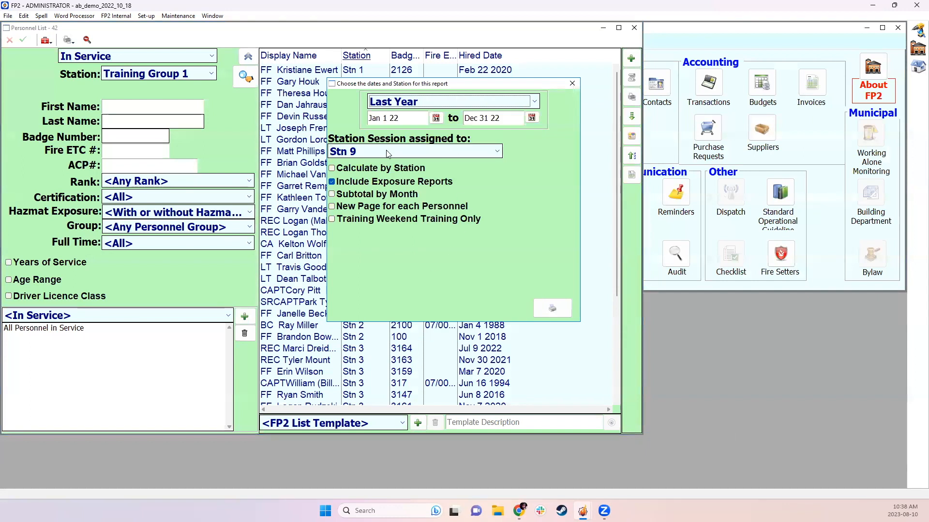
click(378, 168)
click(384, 184)
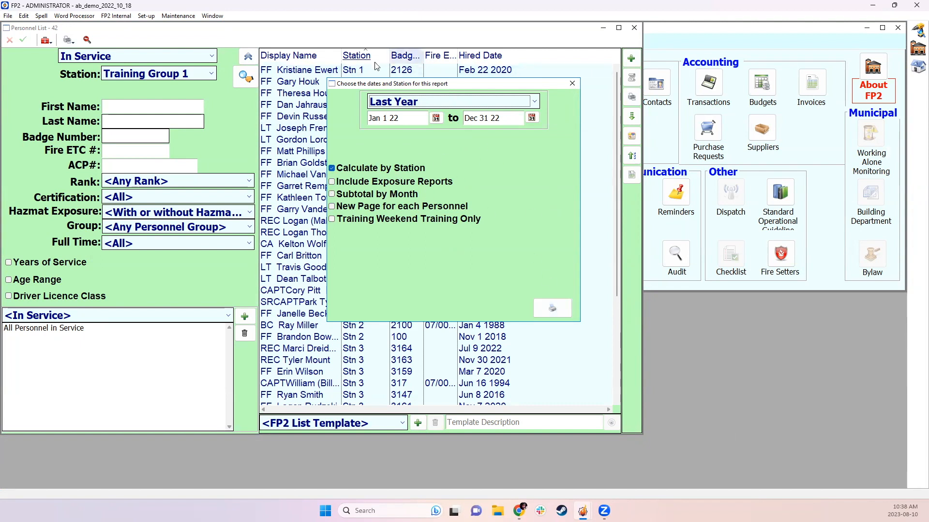
click(573, 84)
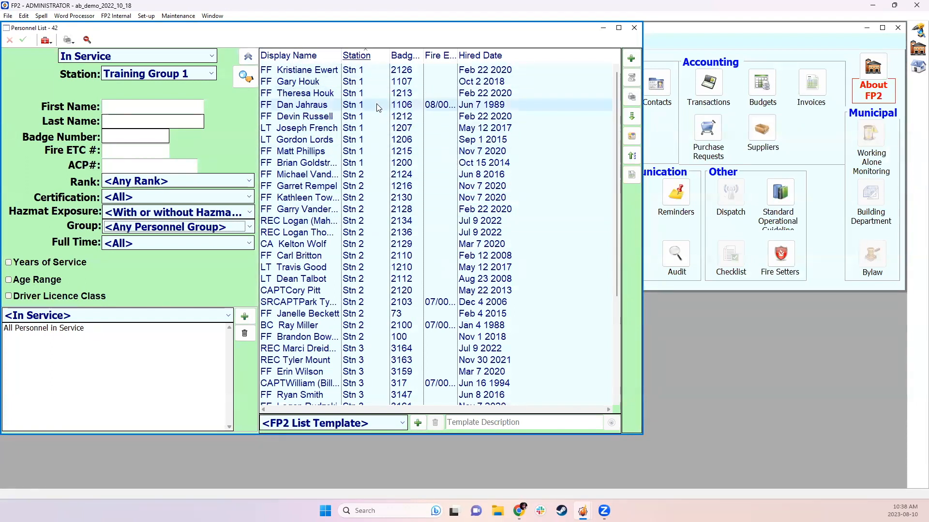
Step: Filter the Personnel list to Stn 1 and set up its Attendance by % report for Last Year with sessions assigned to Stn 1
click(185, 77)
click(146, 111)
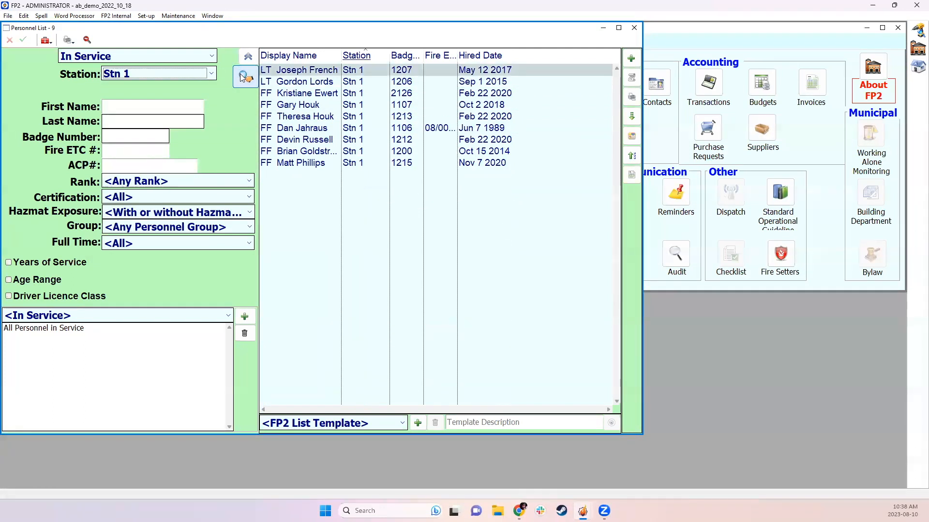
click(633, 105)
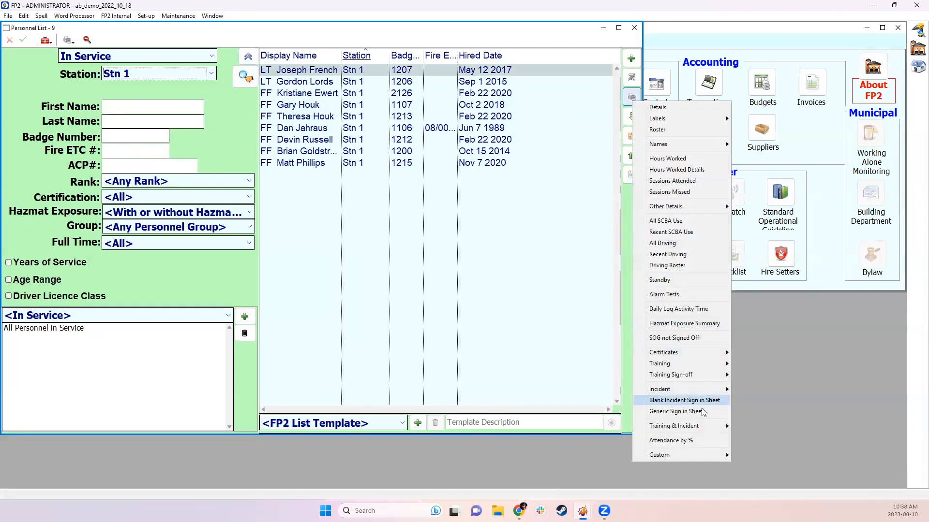
click(697, 438)
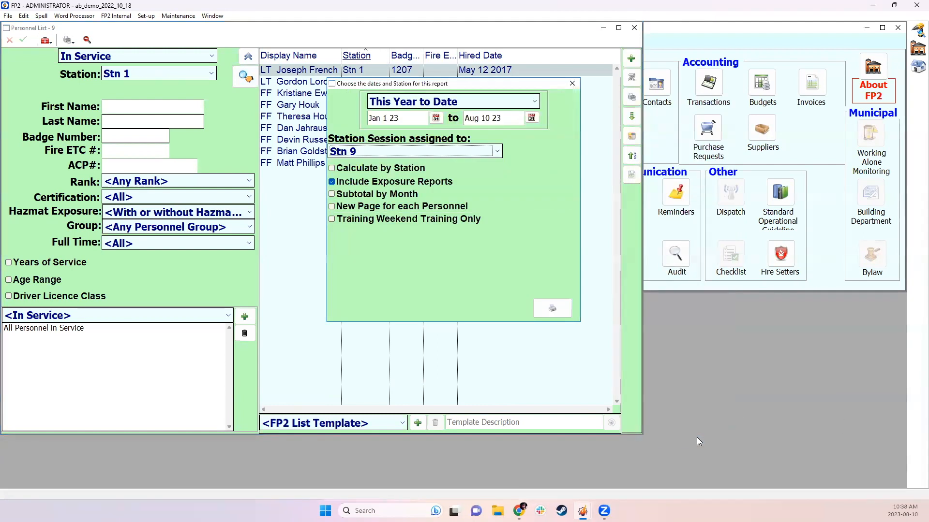
click(459, 156)
scroll(370, 179, up, 3)
click(370, 189)
click(543, 310)
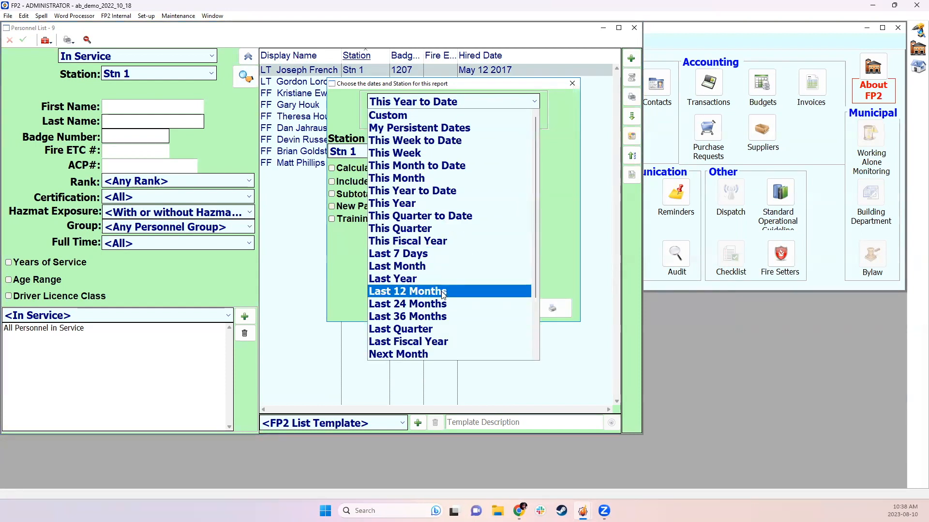
click(393, 279)
Step: Preview the Stn 1 Training and Incident Attendance by Percent report for all listed personnel, and close it after review
click(552, 308)
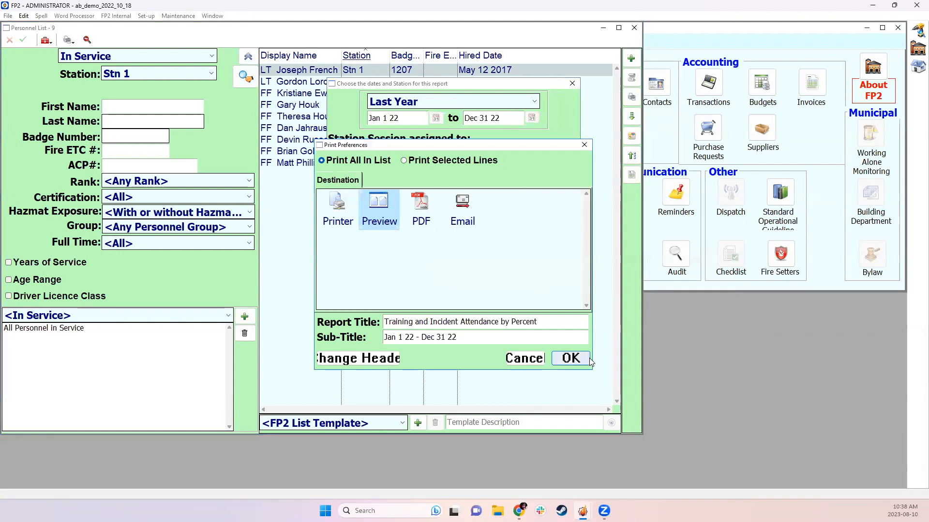
click(571, 357)
click(327, 282)
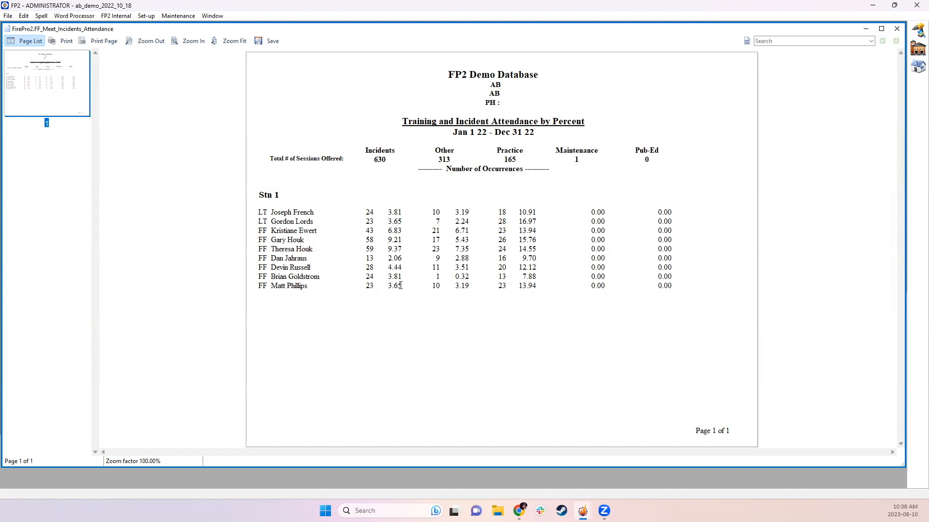
click(897, 31)
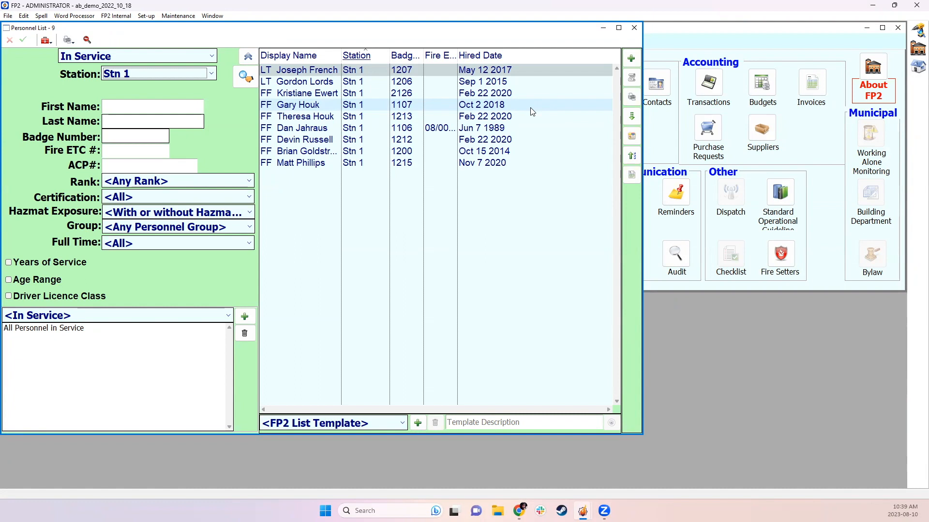
Step: Reset the Personnel list's station filter to <Any Station> and refresh the results
click(126, 81)
click(125, 86)
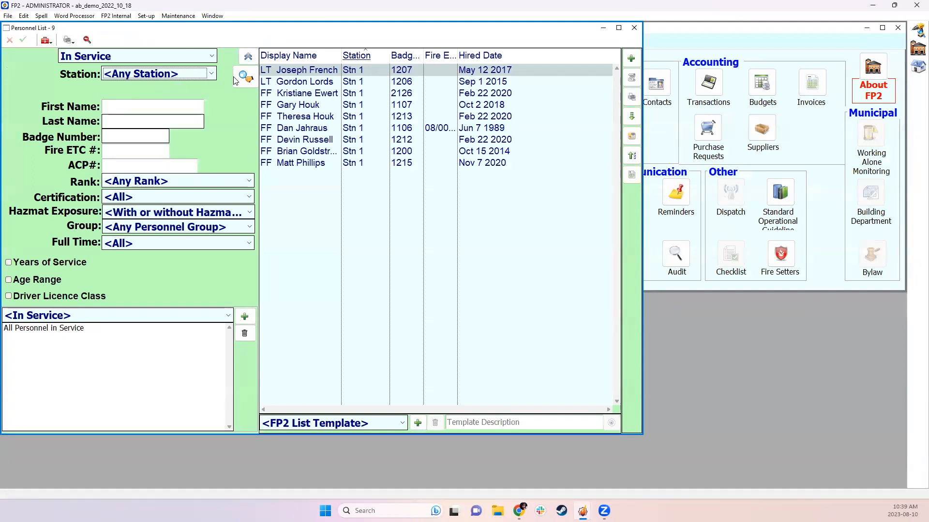
click(236, 80)
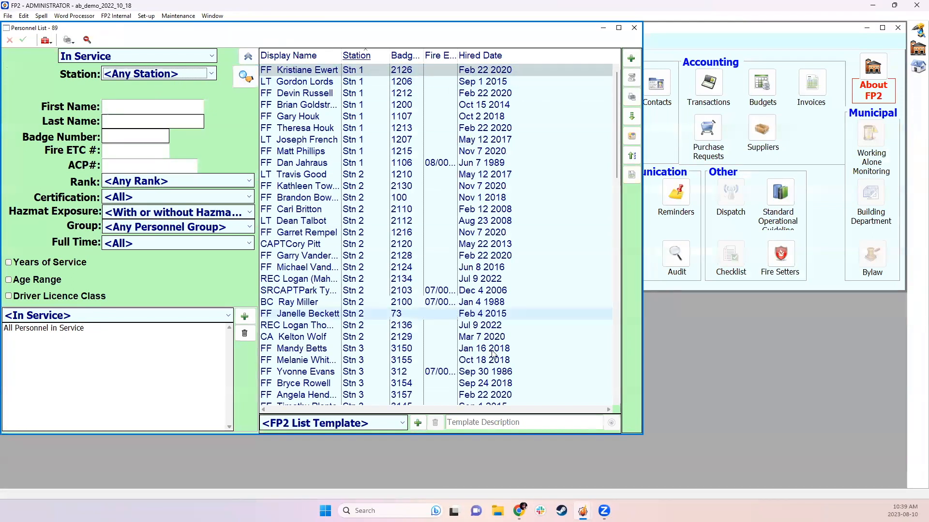
Step: Switch to the FP2 window with the sylvan_lake_2022_10_05 database and open the Time Off records of the first listed firefighter
mouse_move(582, 511)
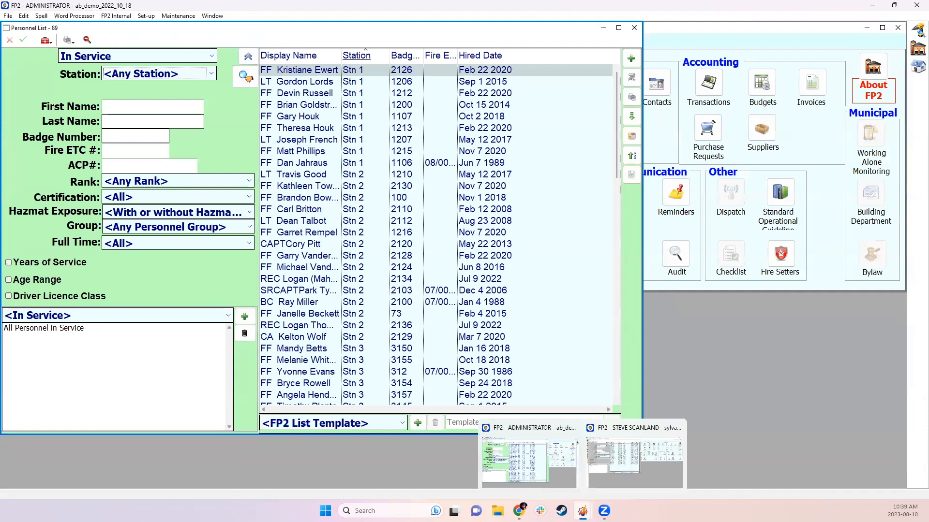
click(600, 485)
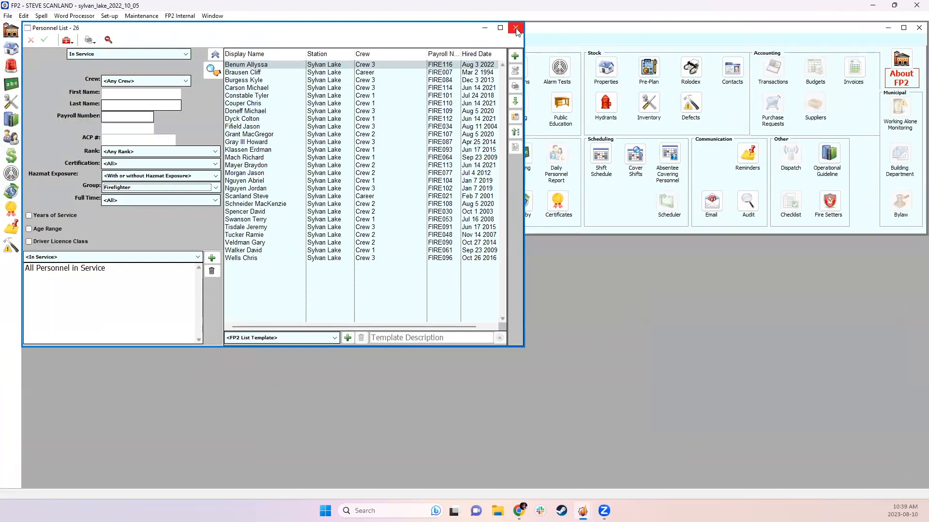
drag(431, 28, 446, 34)
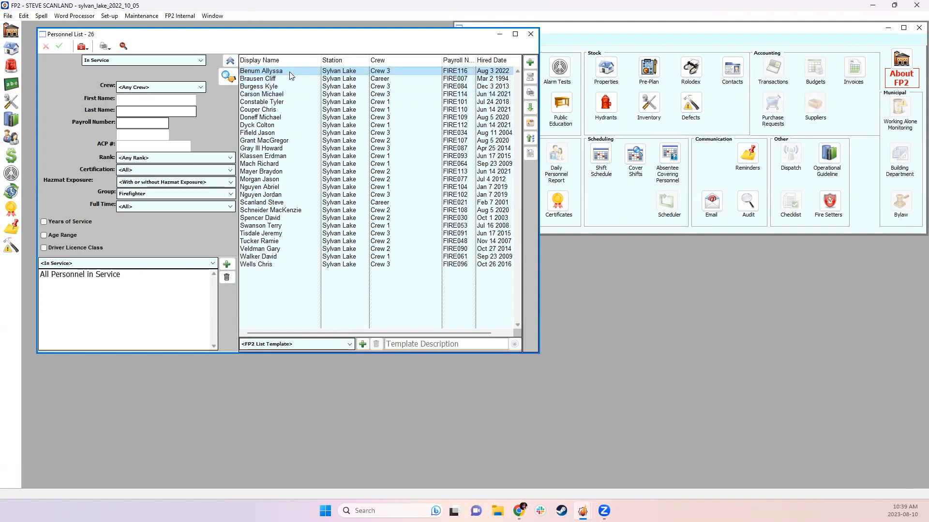
double_click(321, 73)
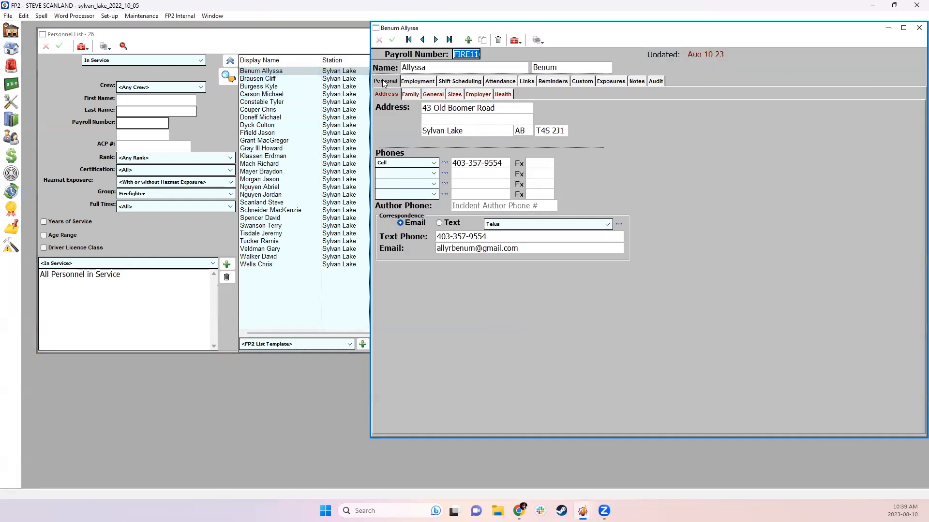
click(418, 81)
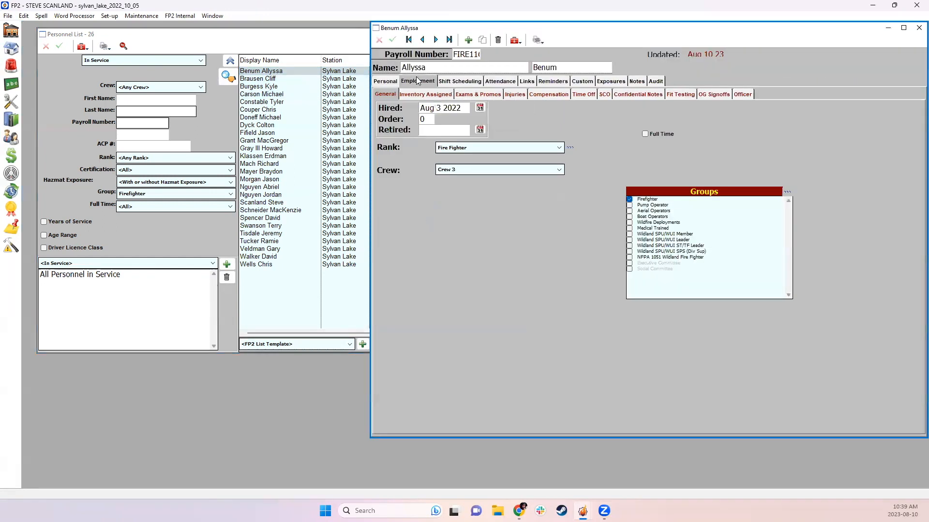
click(584, 95)
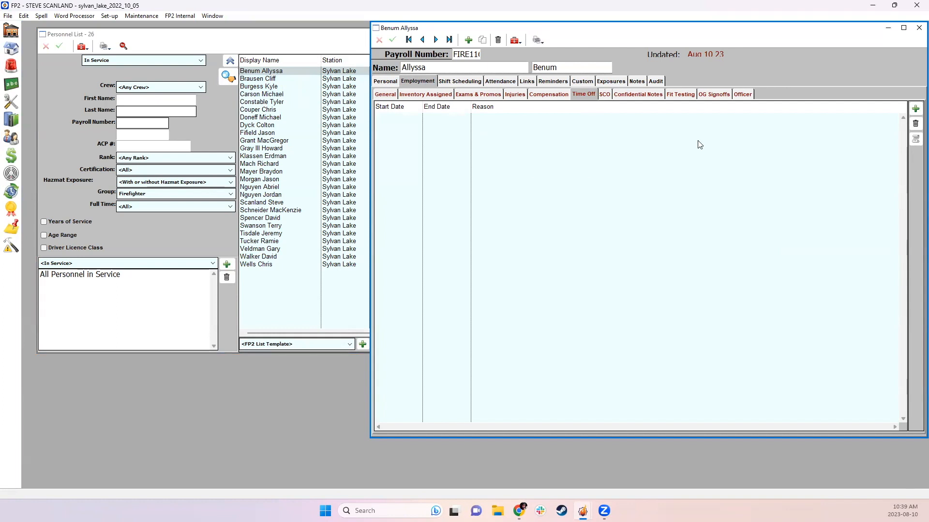
Step: Add a Time Off record from Jan 1 22 to Jun 30 22 with reason Leave of Absence and comment LOA, save it and close the personnel record
click(914, 110)
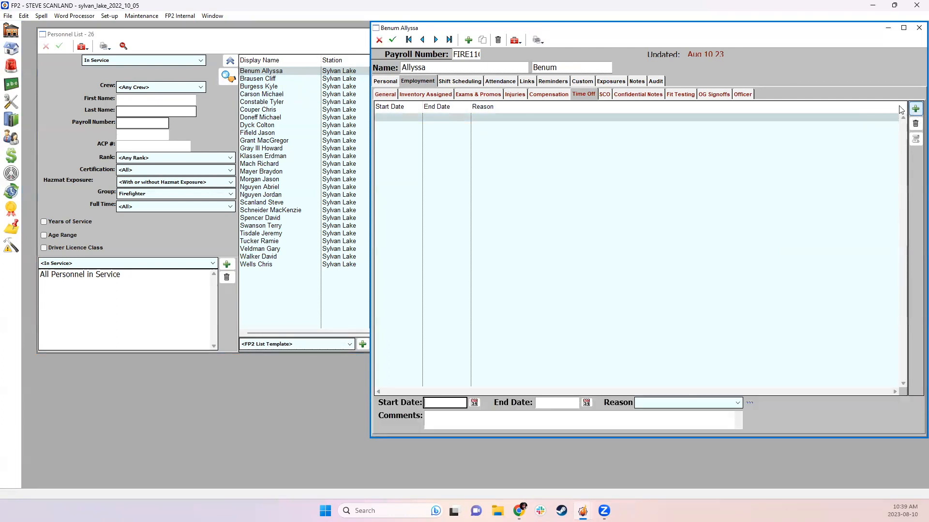
text(1 1 22)
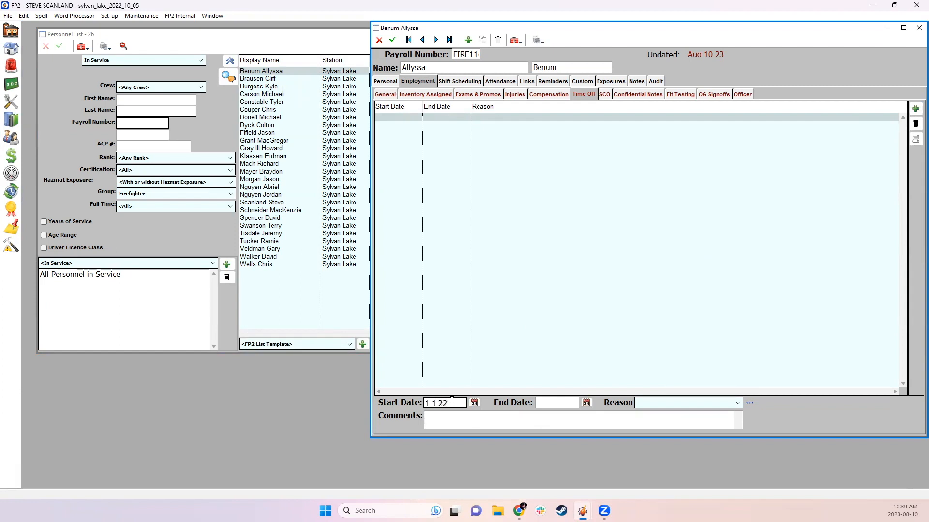
key(Tab)
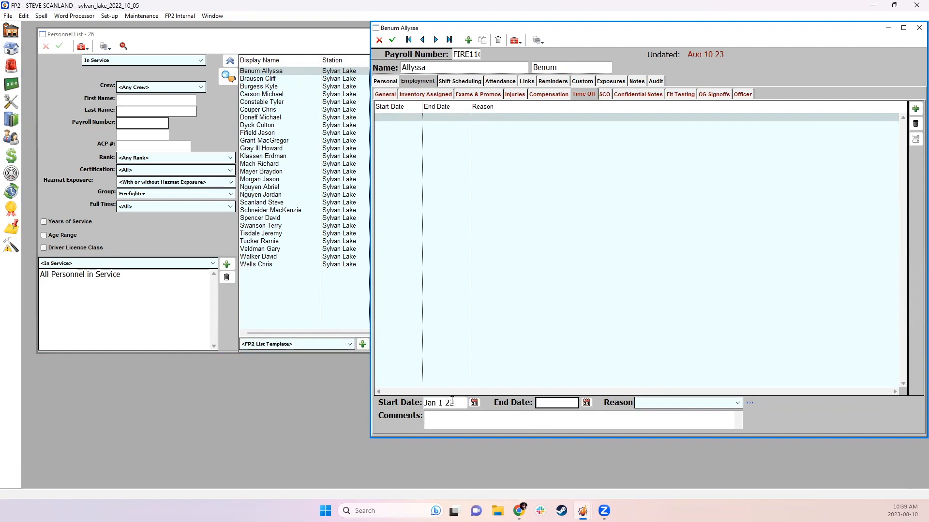
text(6 30 22)
click(661, 403)
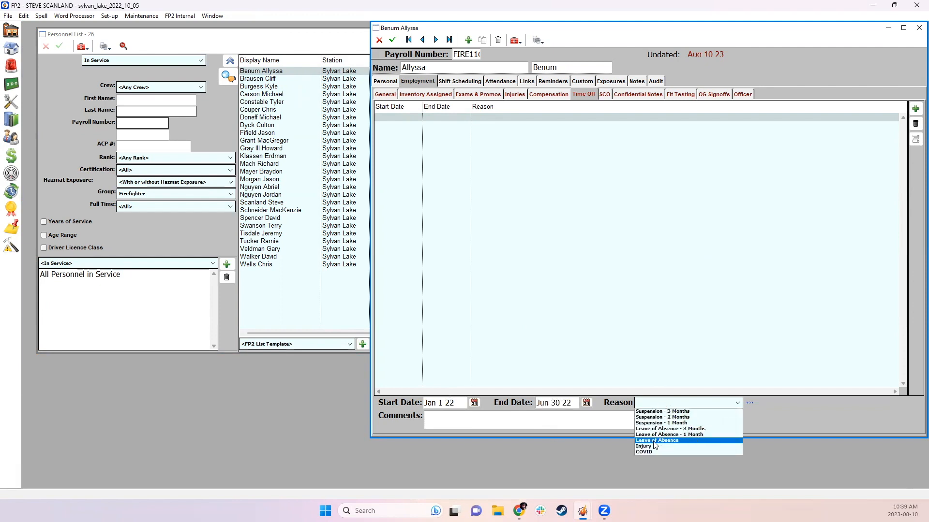
click(653, 441)
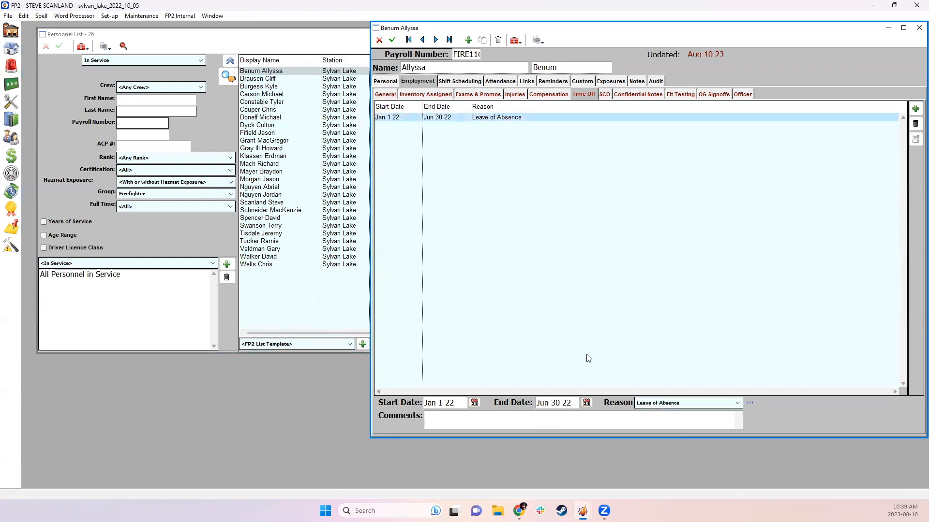
key(Tab)
text(LOA)
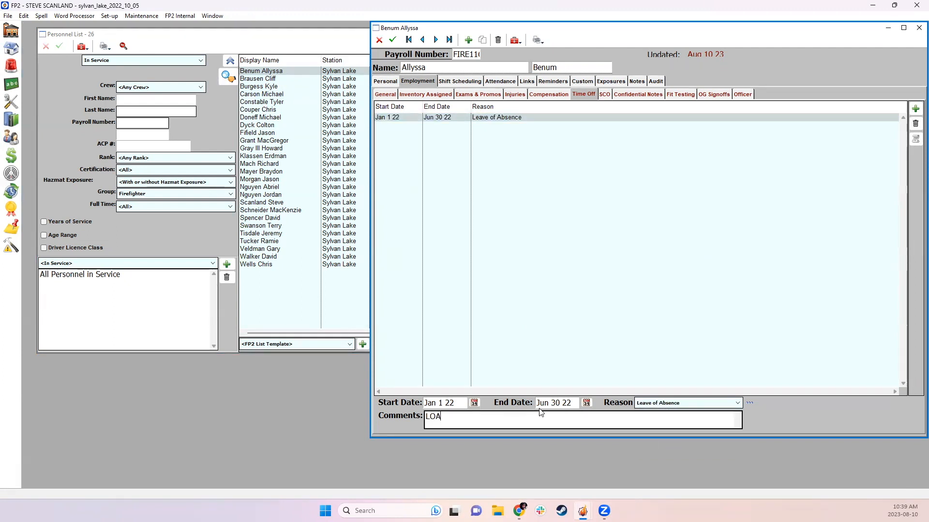
click(396, 41)
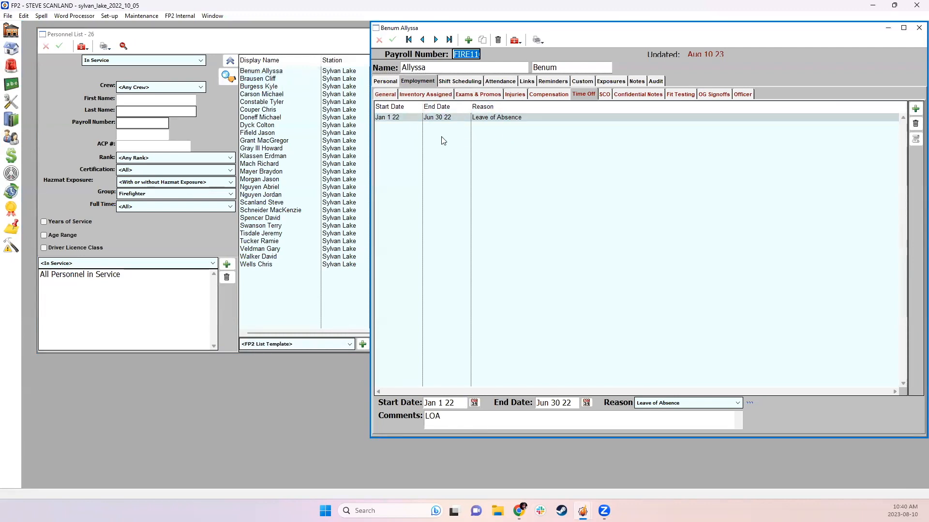
click(919, 27)
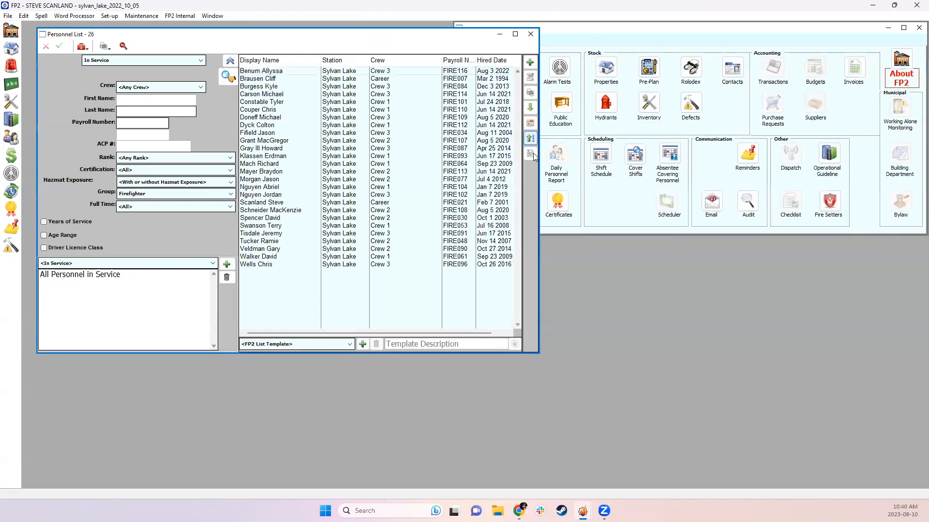
Step: Preview the Sessions Missed report for all listed personnel for Last Year, with sessions assigned to <Any Station>
click(531, 92)
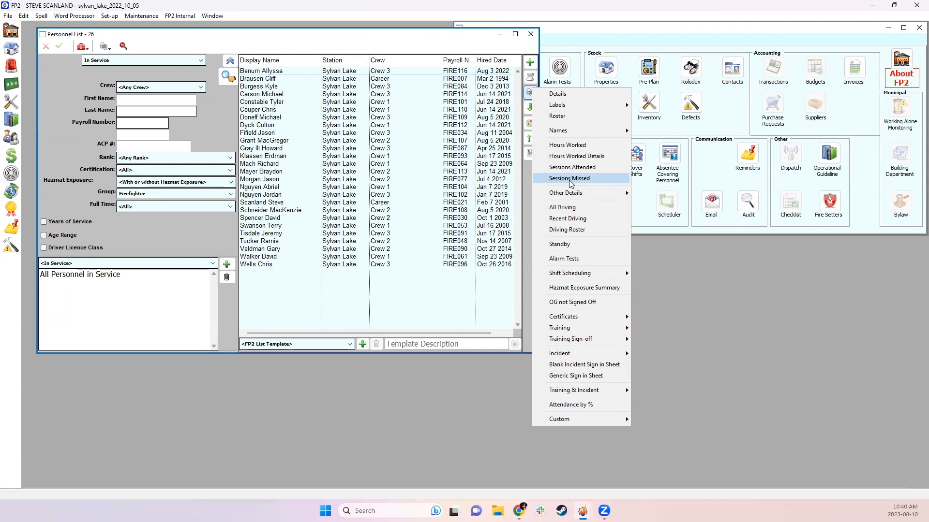
click(571, 180)
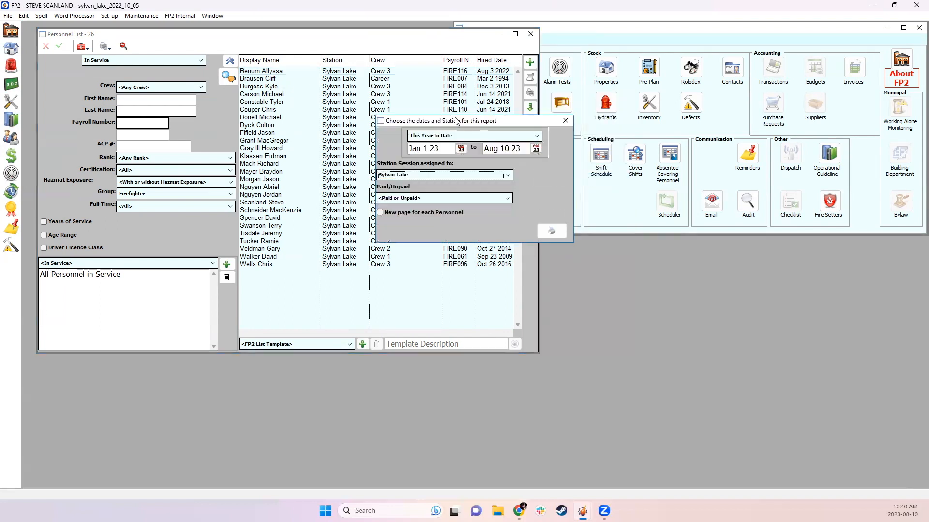
click(451, 136)
click(428, 220)
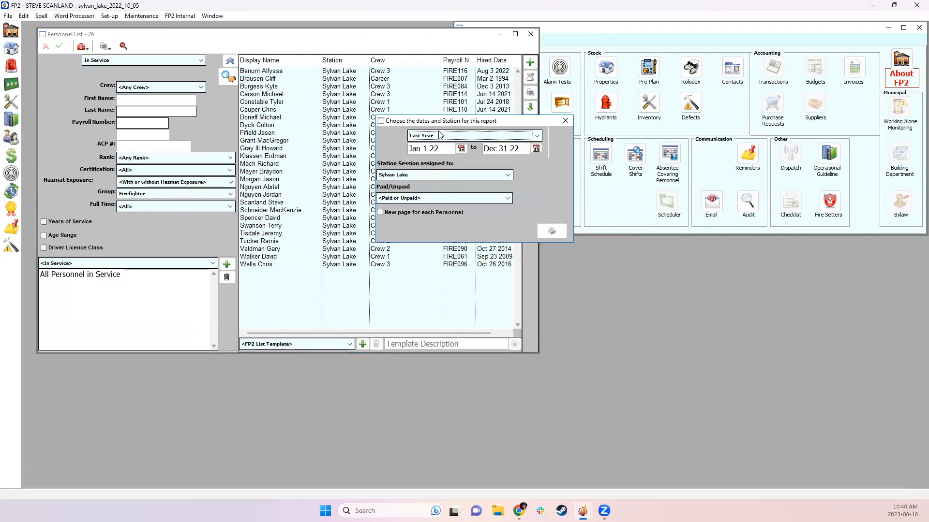
click(487, 175)
click(461, 183)
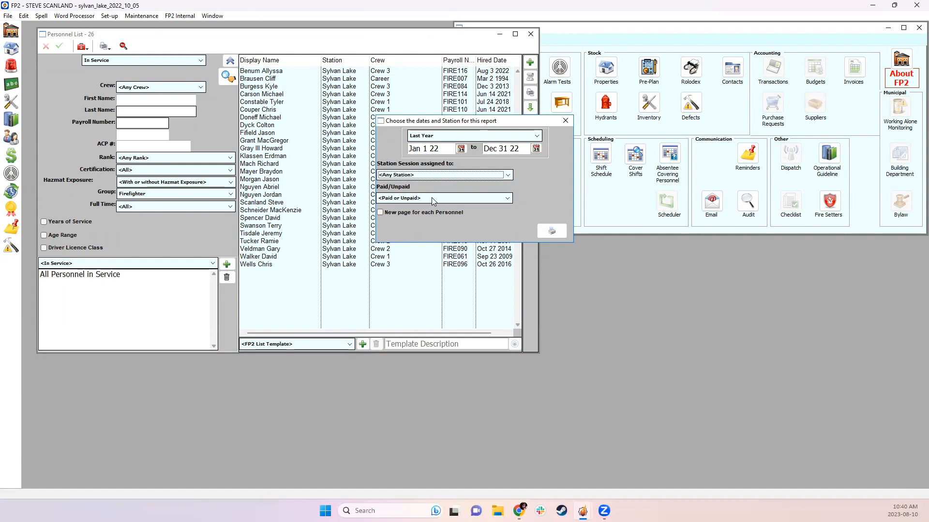
click(551, 231)
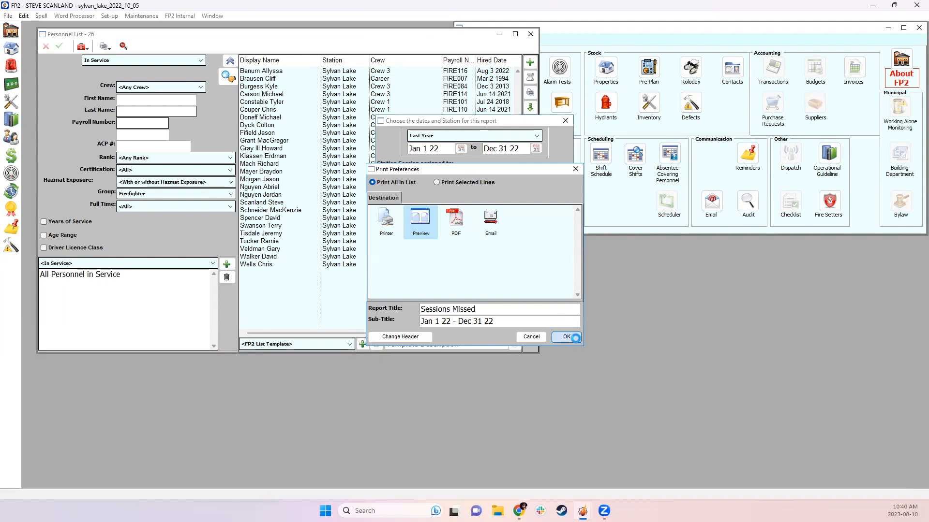
click(575, 337)
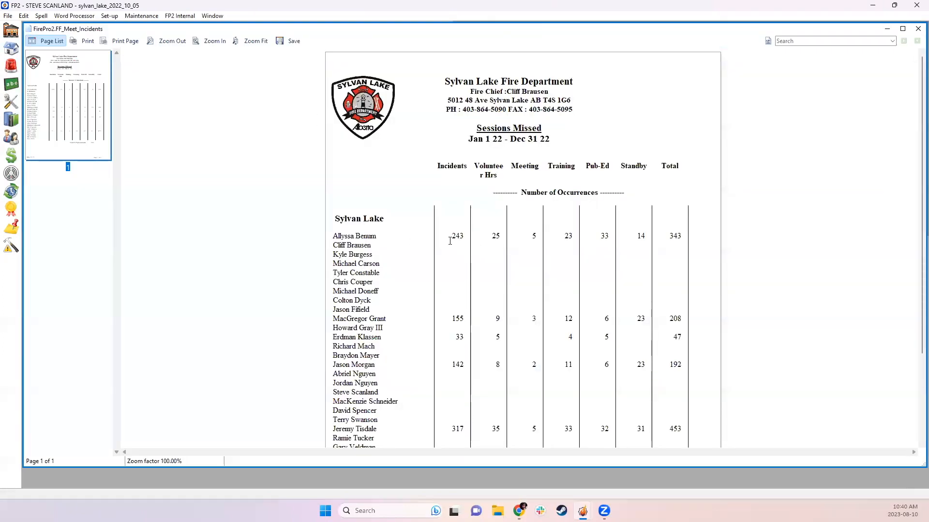
Step: Review the first firefighter's missed-session counts by type in the Sessions Missed report, and close the preview
click(450, 241)
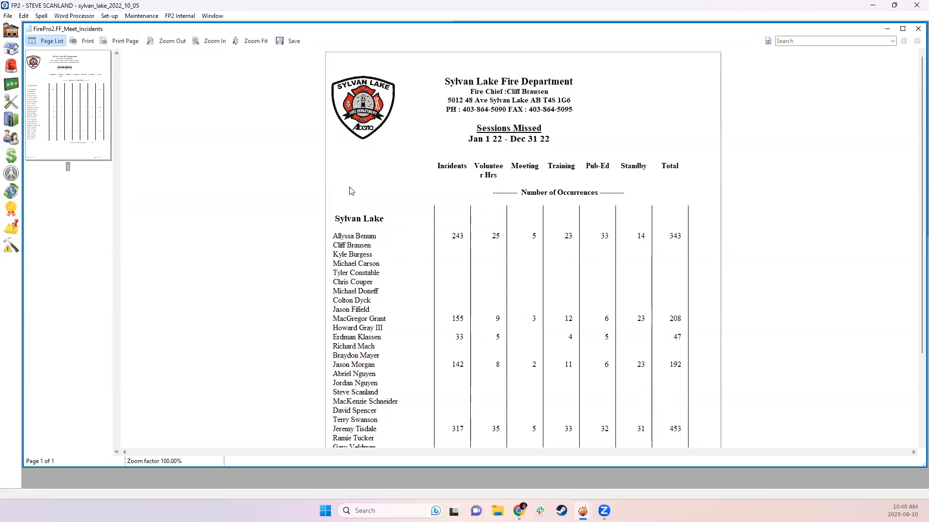
key(super+shift+s)
drag(296, 190, 246, 189)
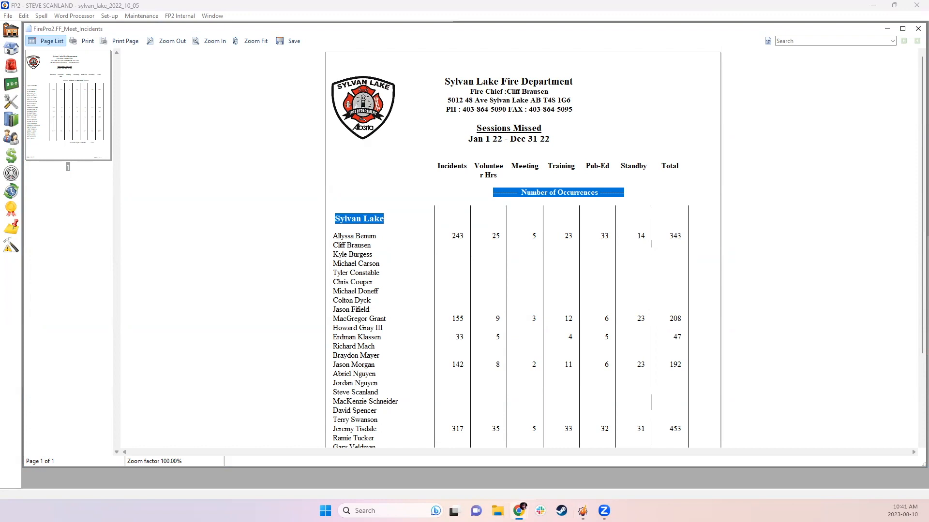
click(548, 247)
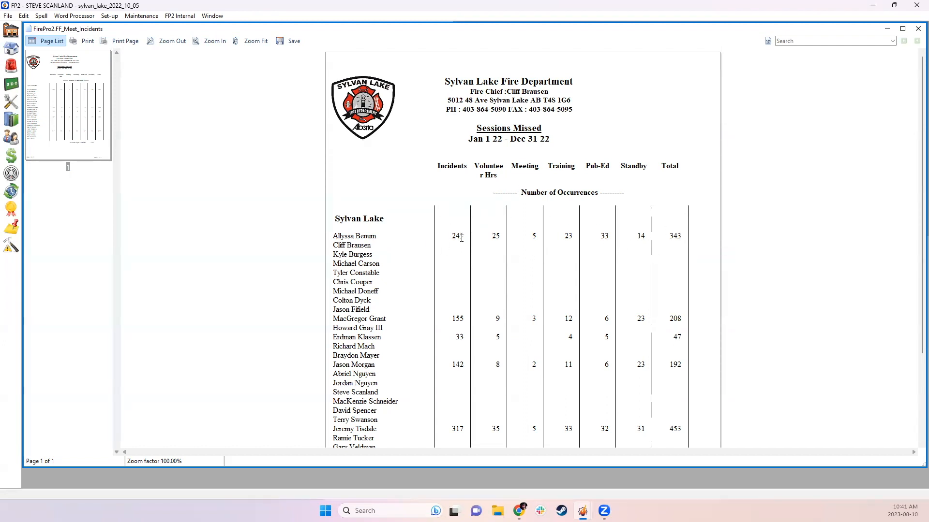
click(918, 28)
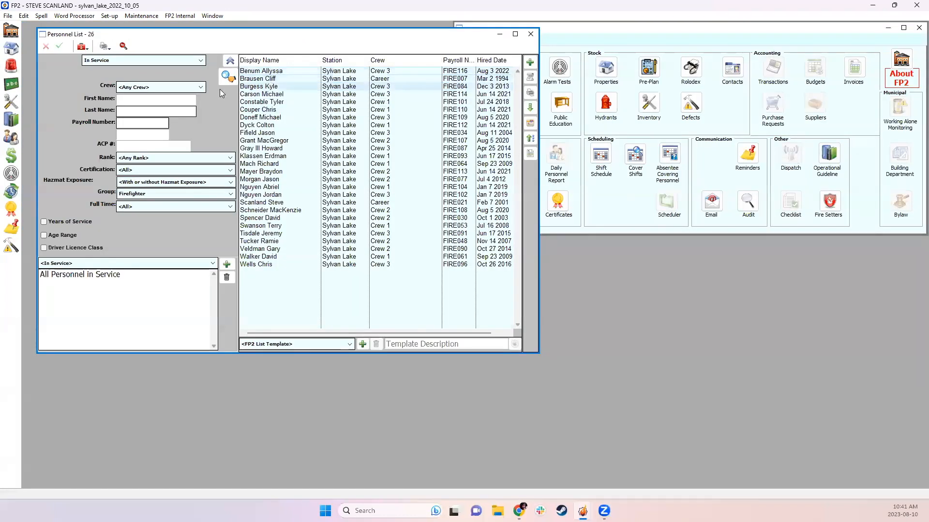
Step: Filter the Personnel list by first name to the firefighter who has the leave of absence
click(173, 102)
text(alyssa)
key(Return)
key(BackSpace)
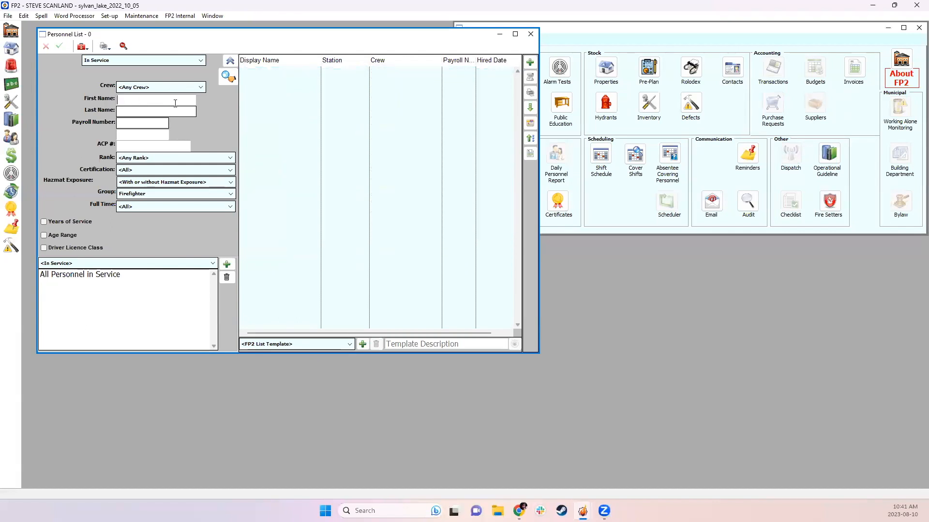
key(Return)
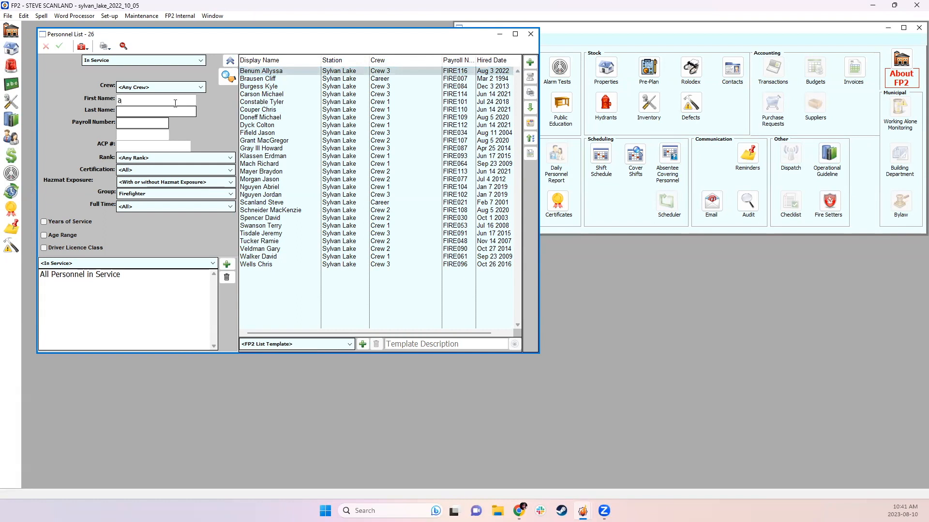
text(ally)
key(Return)
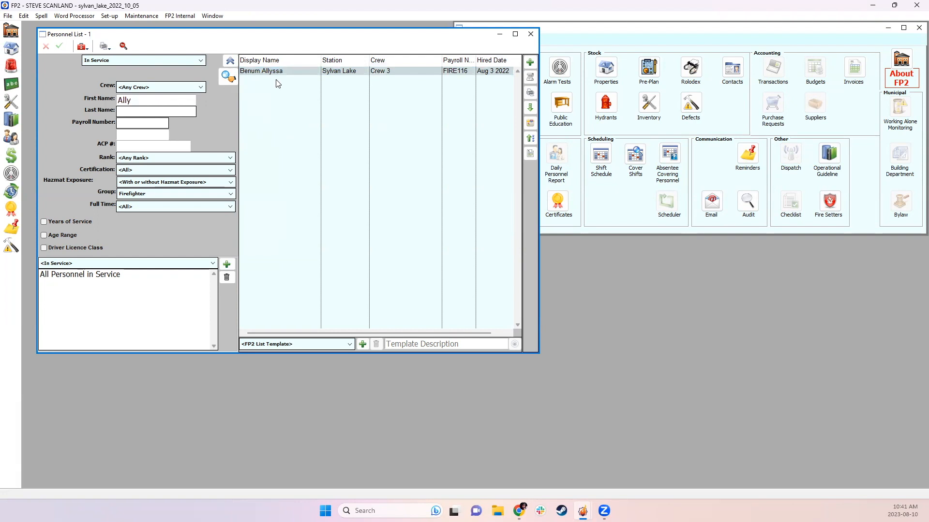
Step: Set up the Attendance by % report for Last Year with <Any Station> sessions and exposure reports excluded, and send it to preview
click(530, 94)
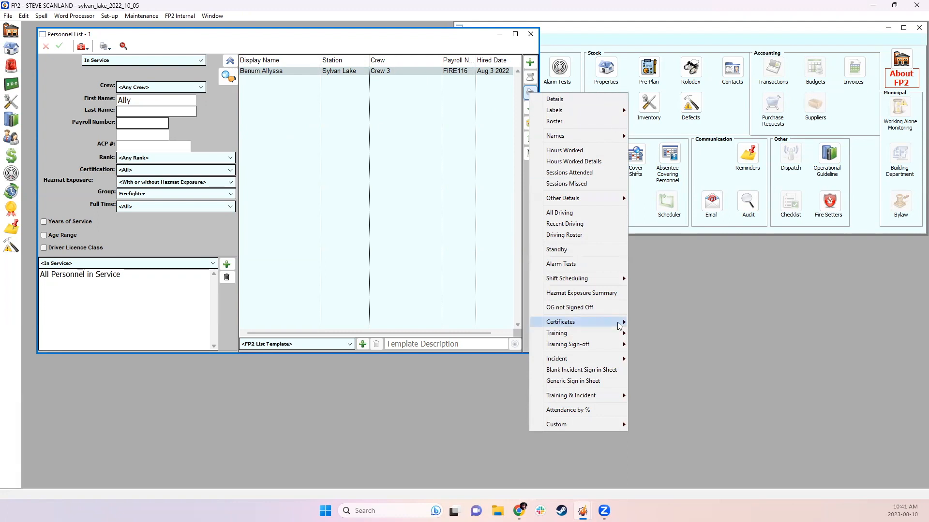
click(592, 412)
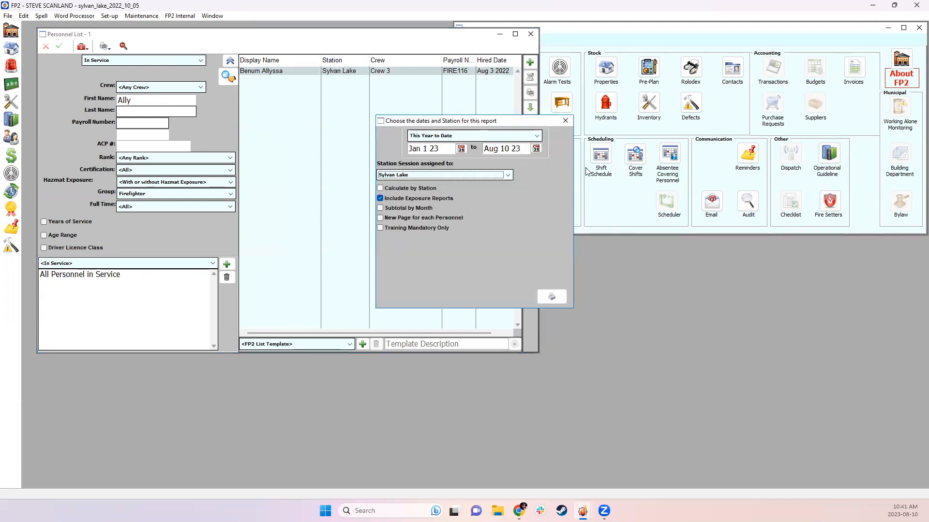
click(443, 135)
click(450, 224)
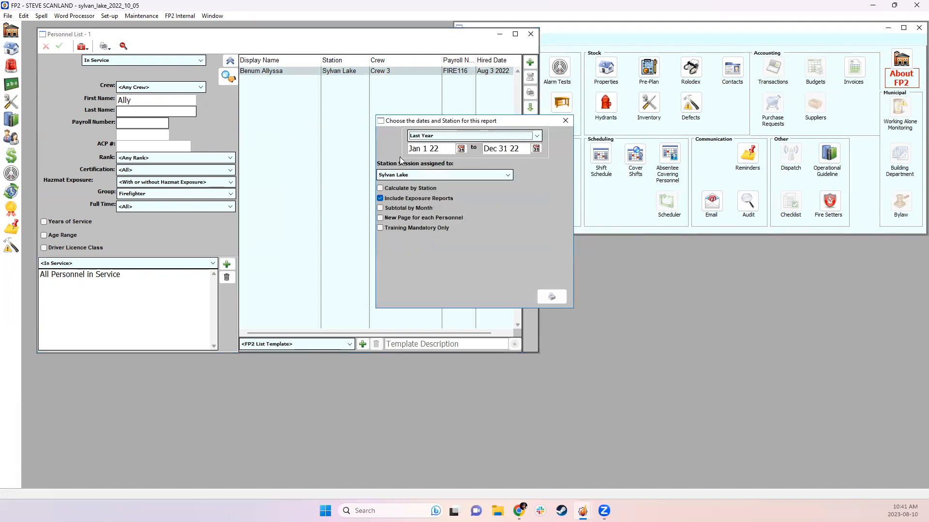
click(409, 175)
click(409, 184)
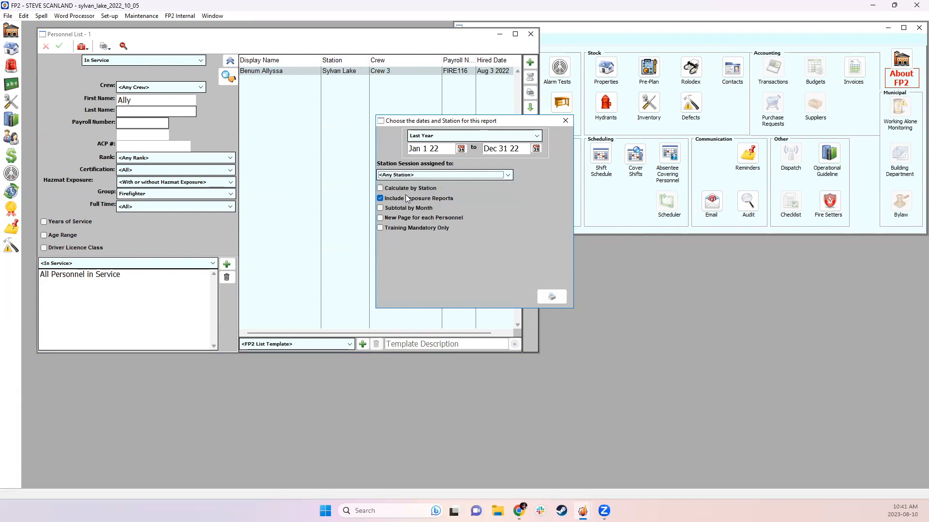
click(406, 199)
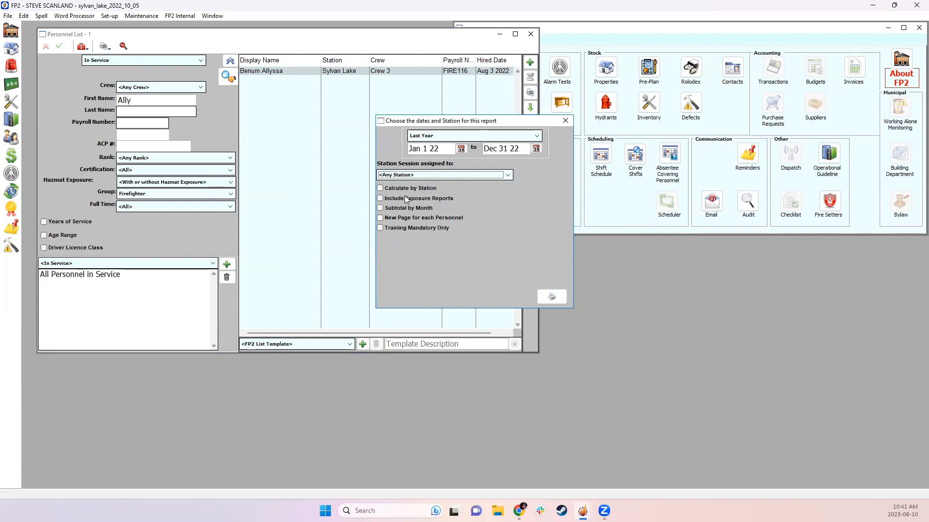
click(545, 296)
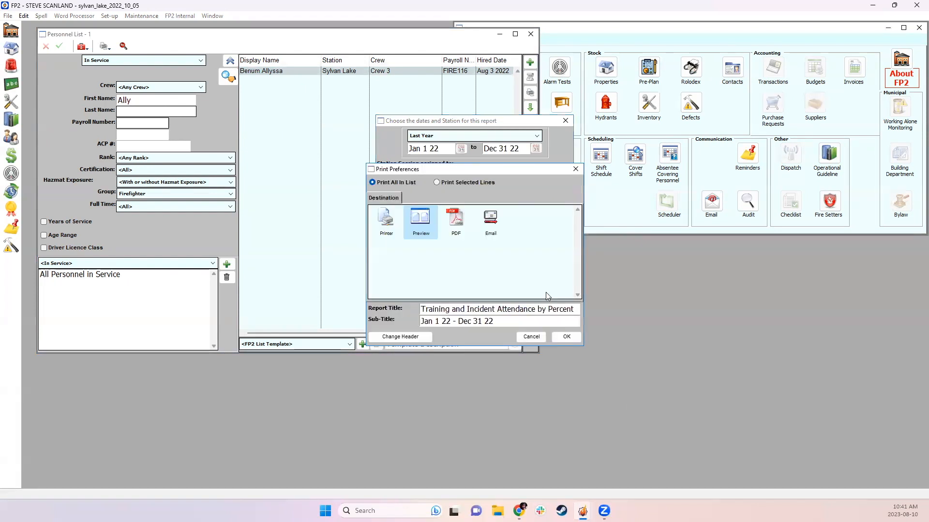
click(566, 337)
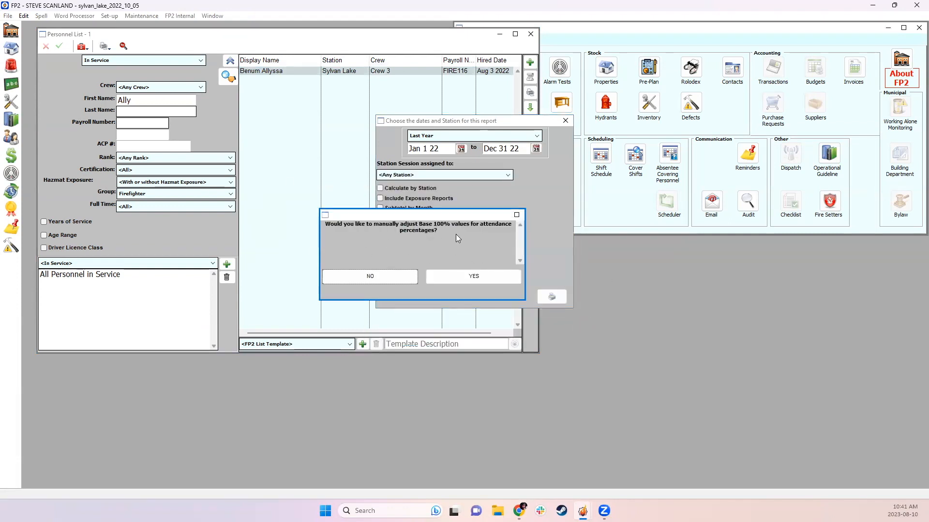
Step: Adjust the Base 100% values to 19 volunteer hours, 4 meetings, 6 training and 199 incidents, review the attendance report and close it
click(451, 276)
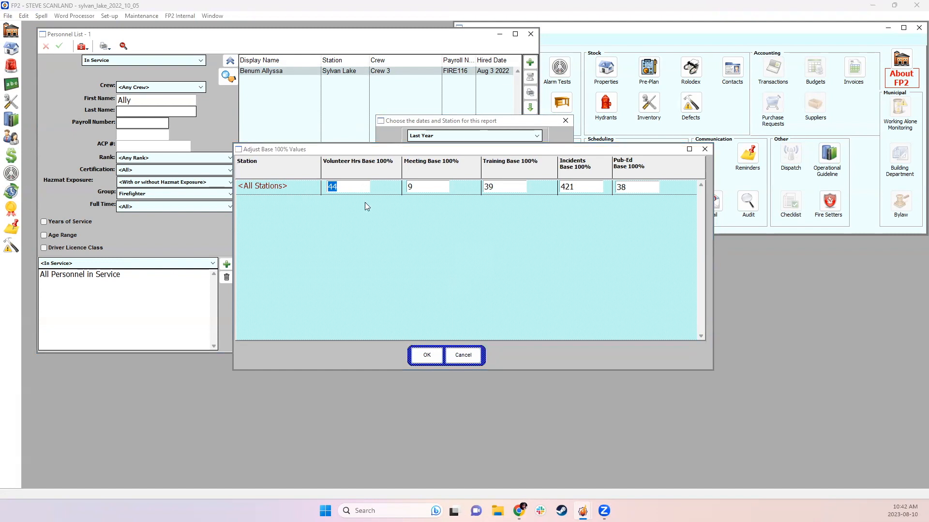
click(263, 167)
text(19)
key(Tab)
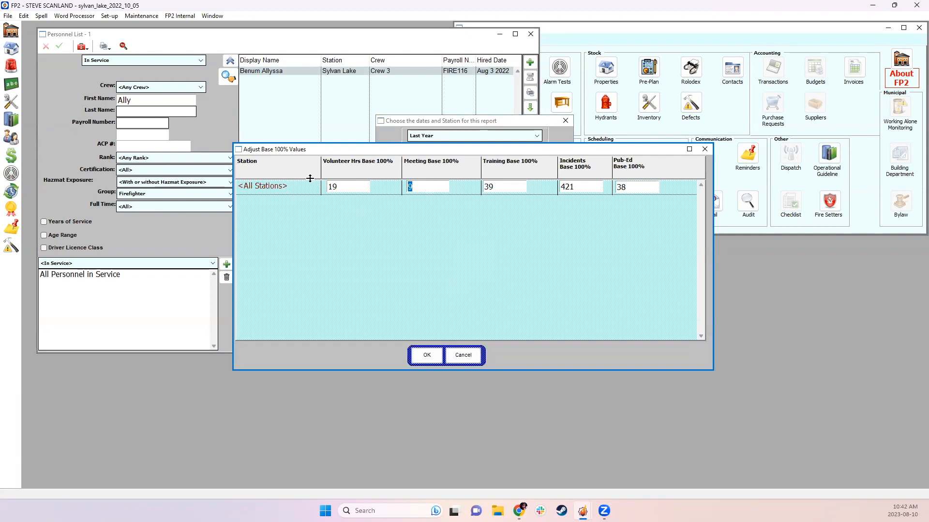
text(4)
key(Tab)
text(6)
key(Tab)
text(199)
click(429, 353)
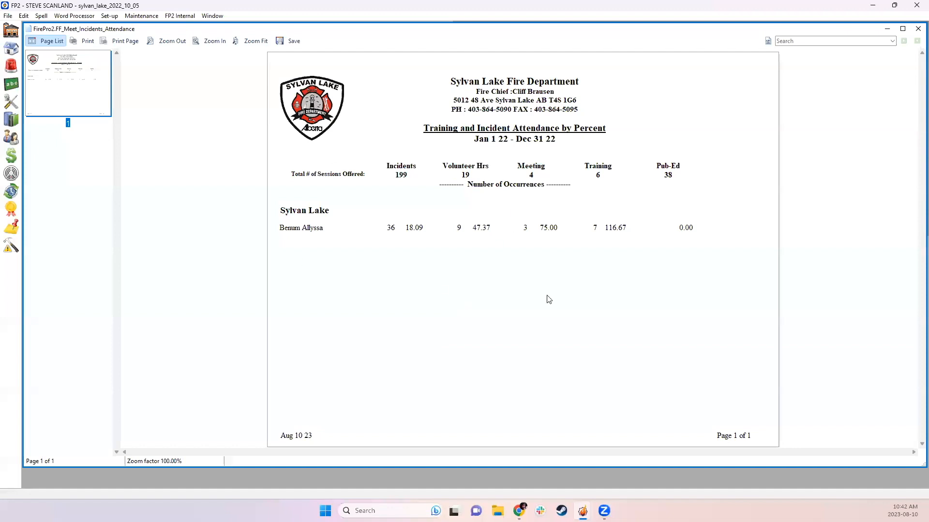
drag(389, 174, 704, 181)
click(915, 30)
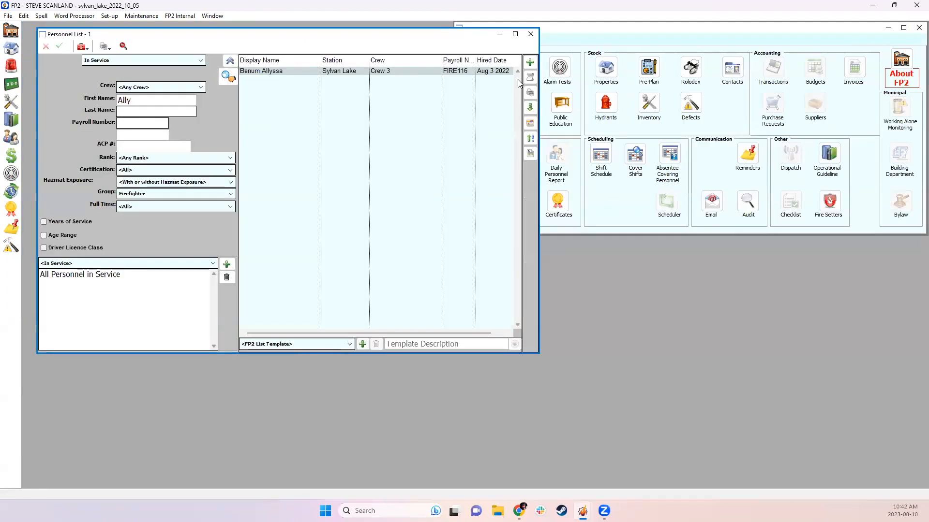
Step: Start an Incident Attendance by % report for the listed firefighter covering Last Year, and calculate its Base 100% sessions
click(530, 96)
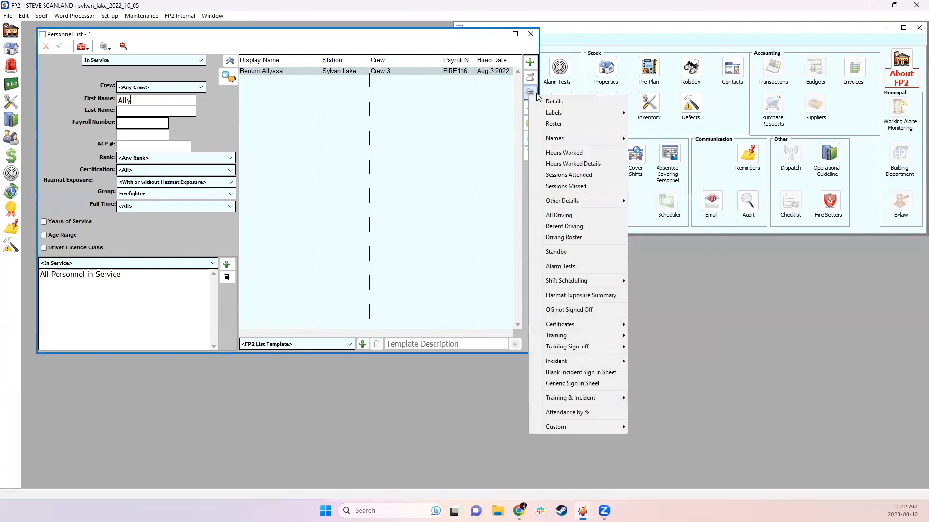
mouse_move(562, 366)
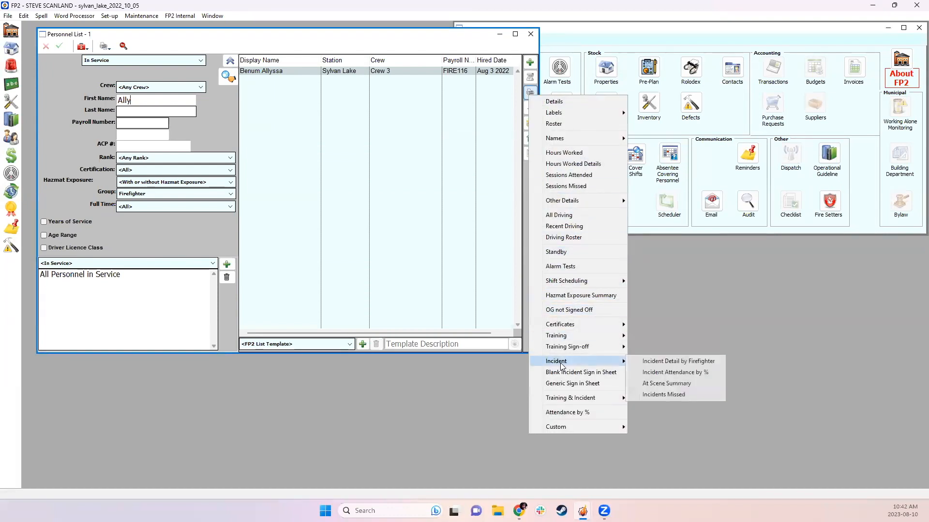
click(670, 370)
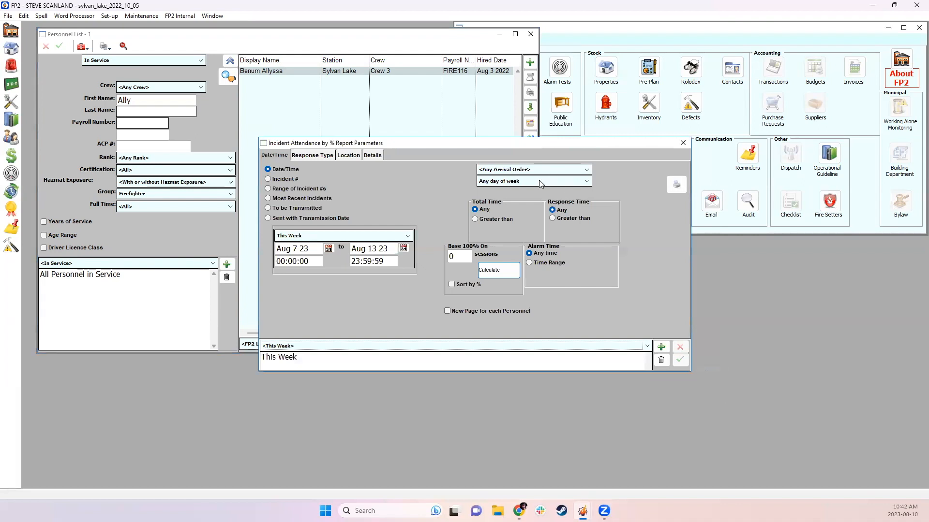
click(380, 235)
click(325, 338)
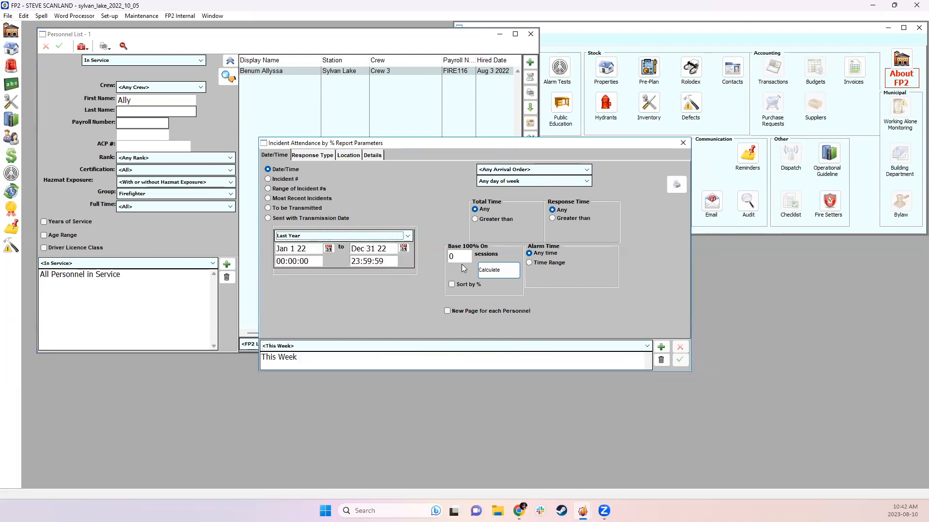
click(507, 270)
double_click(465, 256)
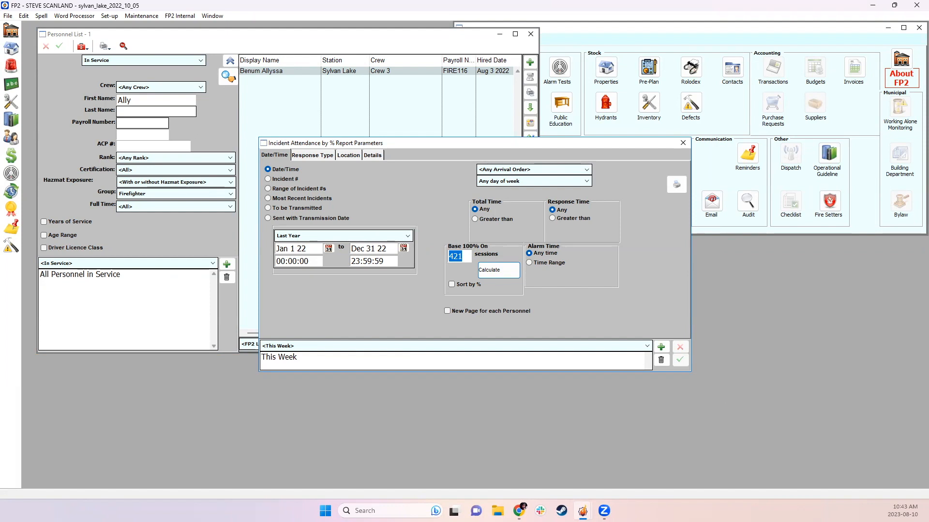
Step: Consult the reference figures in the Google Docs document and set the report's Base 100% to 198 sessions
drag(761, 142, 285, 55)
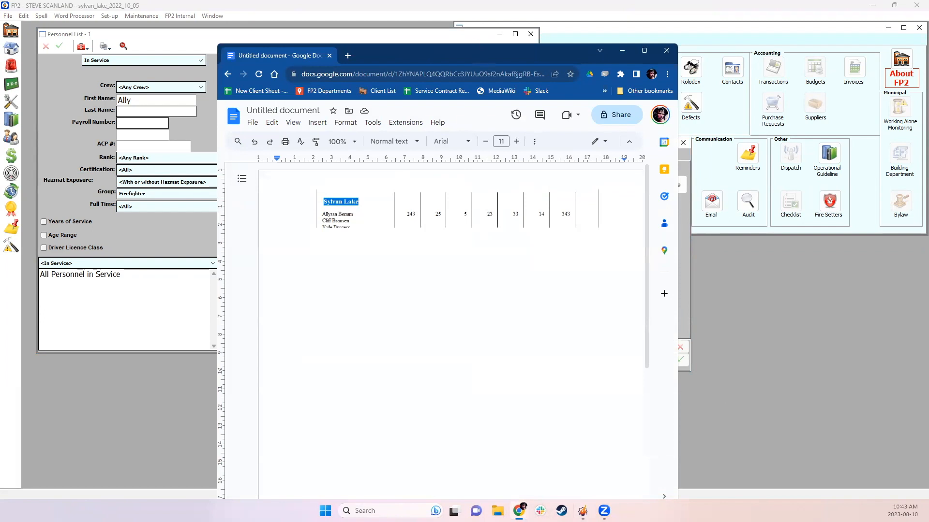
drag(479, 59, 928, 121)
drag(464, 256, 446, 255)
text(198)
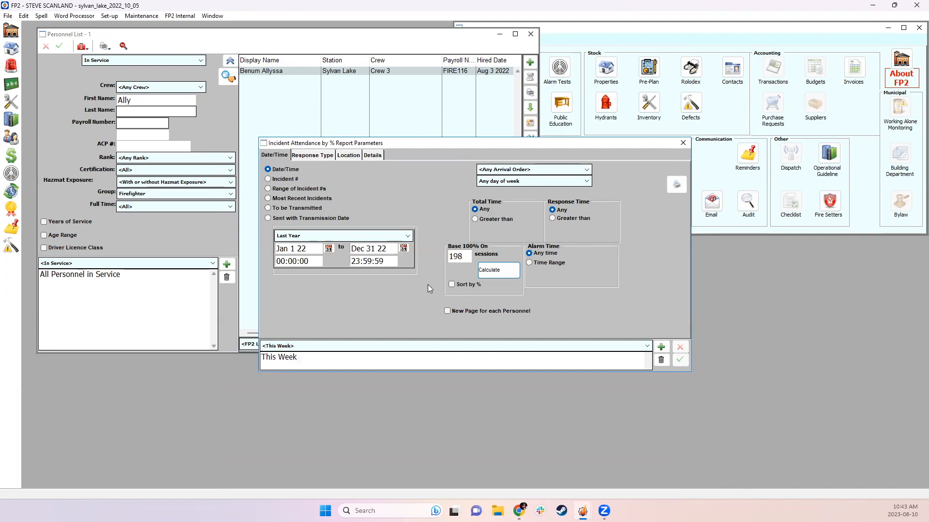
click(482, 271)
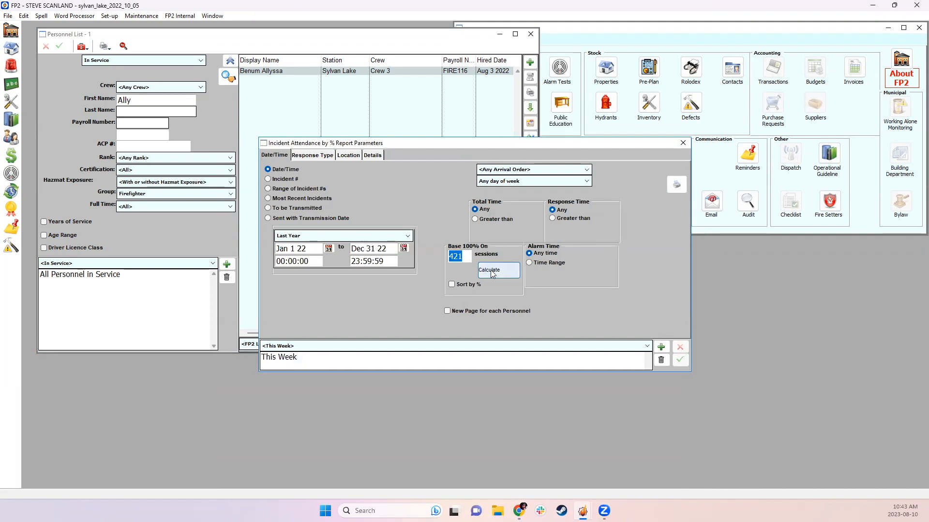
text(198)
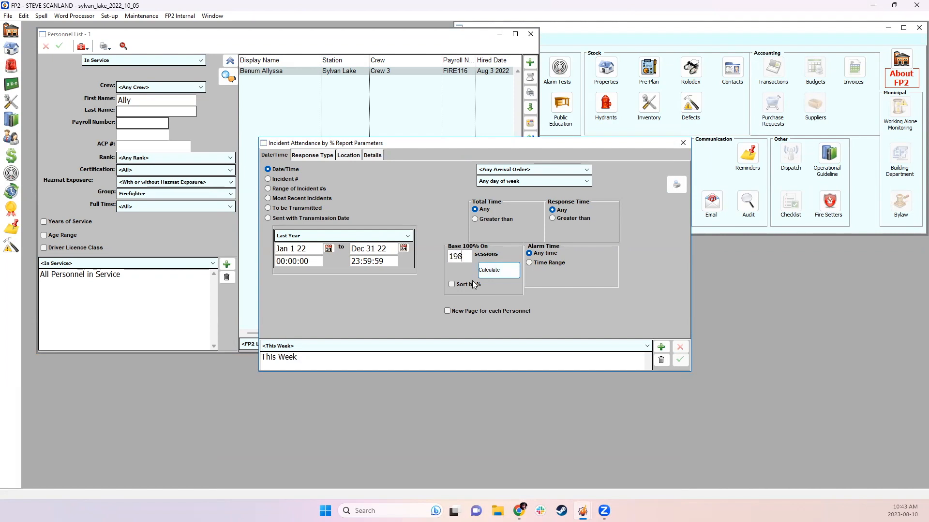
click(471, 285)
click(464, 284)
Step: Preview the Incident Attendance by % report, review the firefighter's attendance and on-scene percentages, and close the report
click(677, 185)
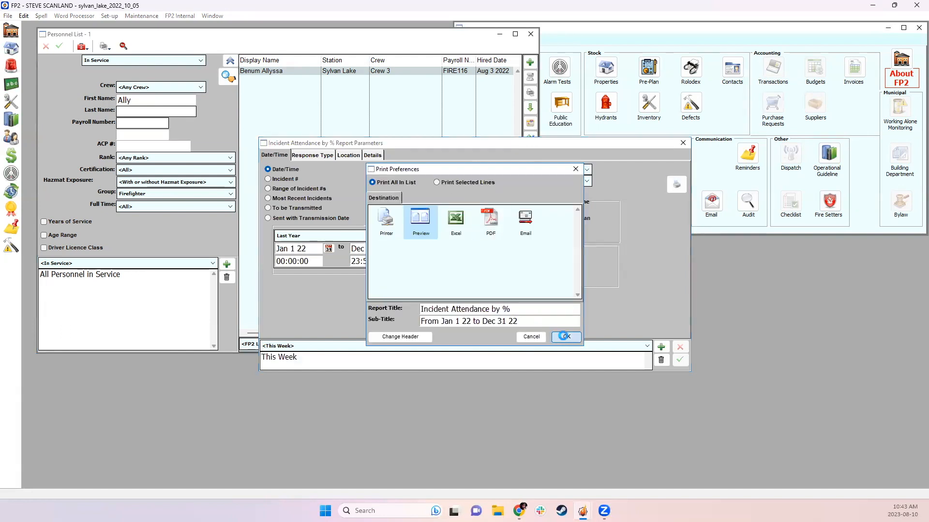
click(566, 339)
drag(564, 176, 664, 168)
click(663, 168)
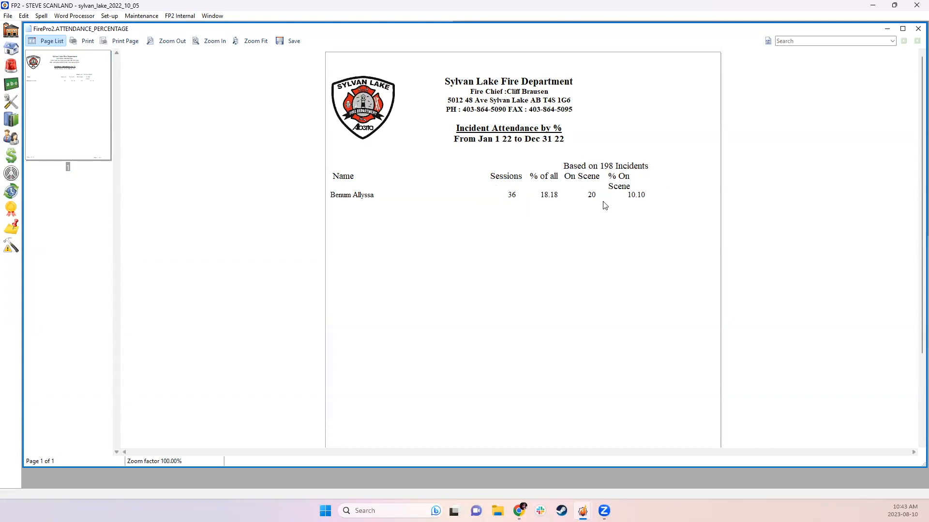
click(918, 28)
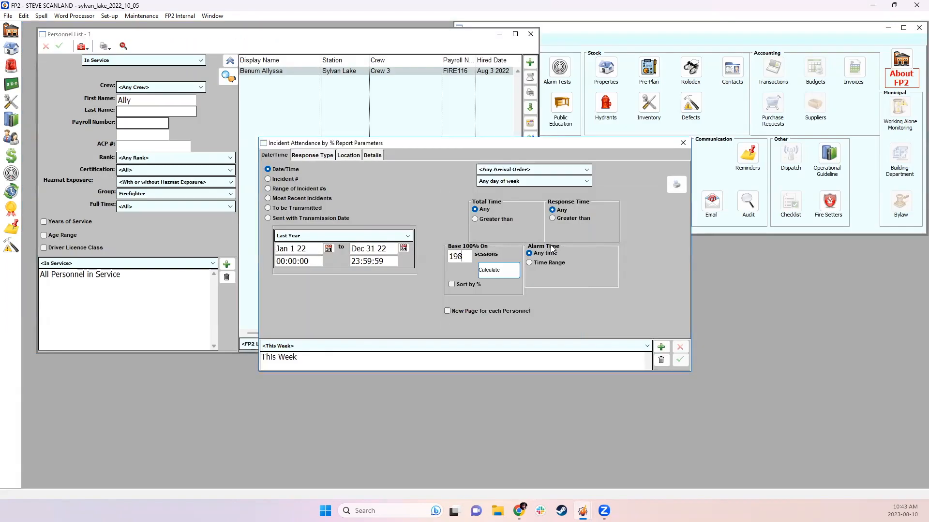
click(682, 146)
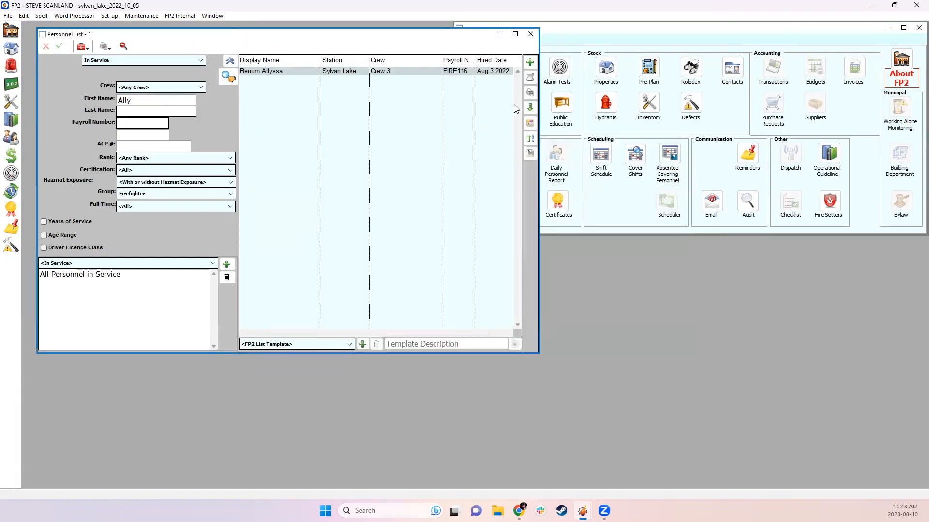
click(531, 93)
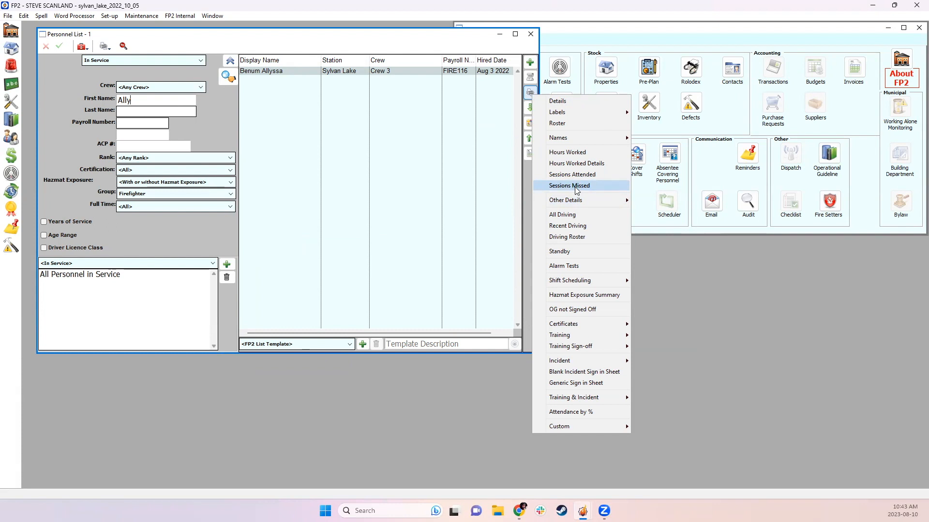
click(467, 169)
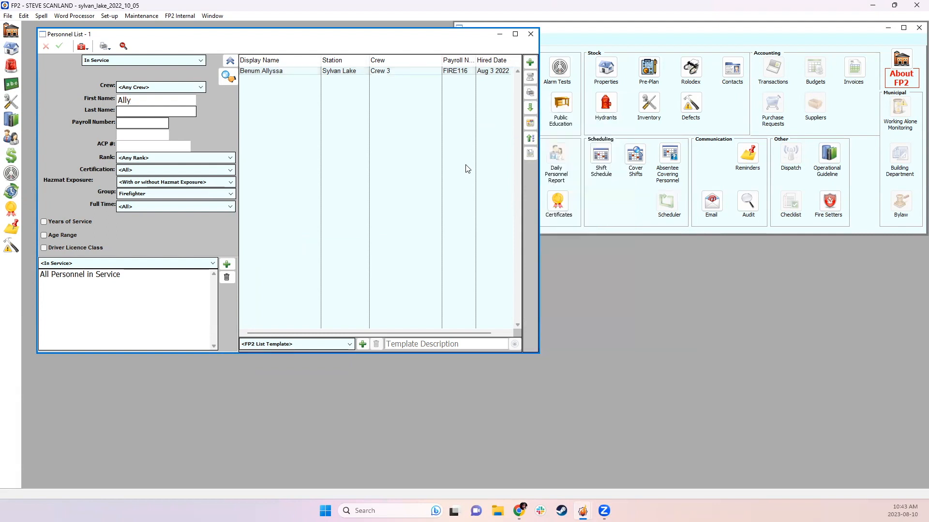
Step: Open the firefighter's personnel record and view the Time Off entries in the employment details
click(391, 72)
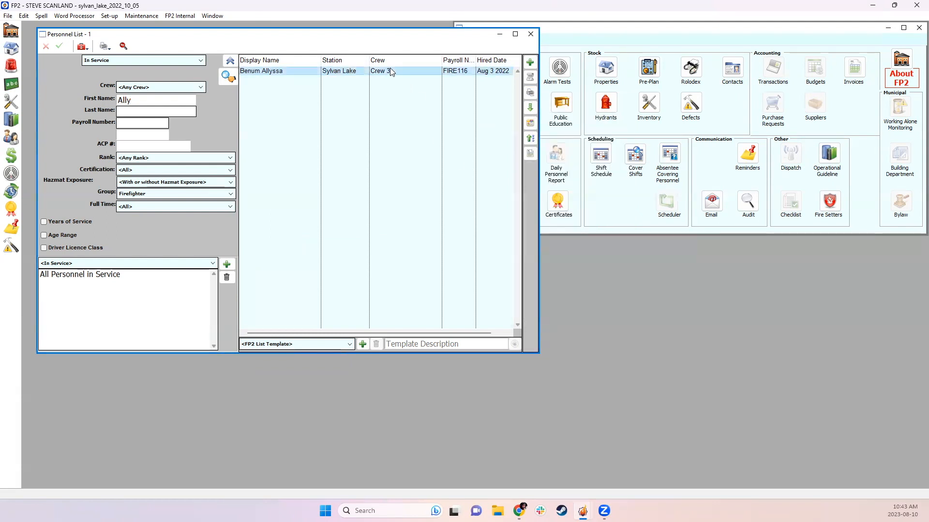
double_click(365, 72)
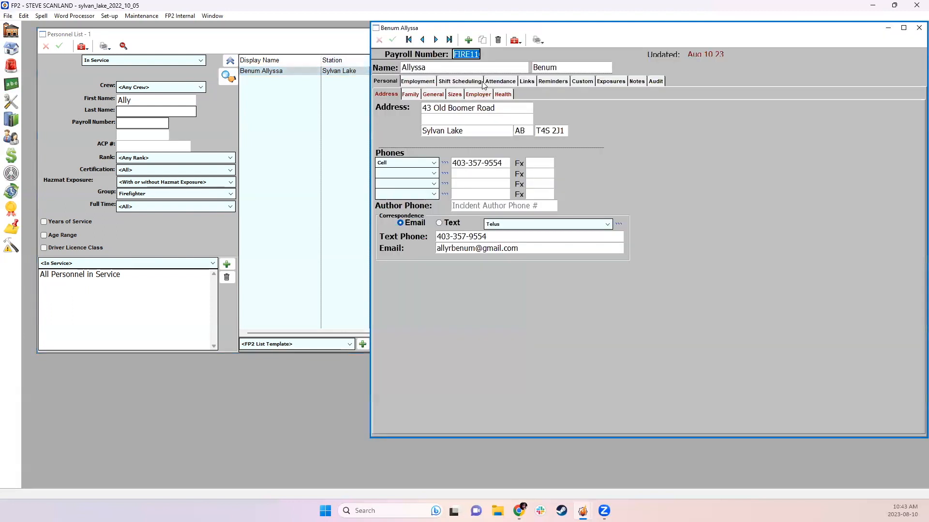
click(428, 82)
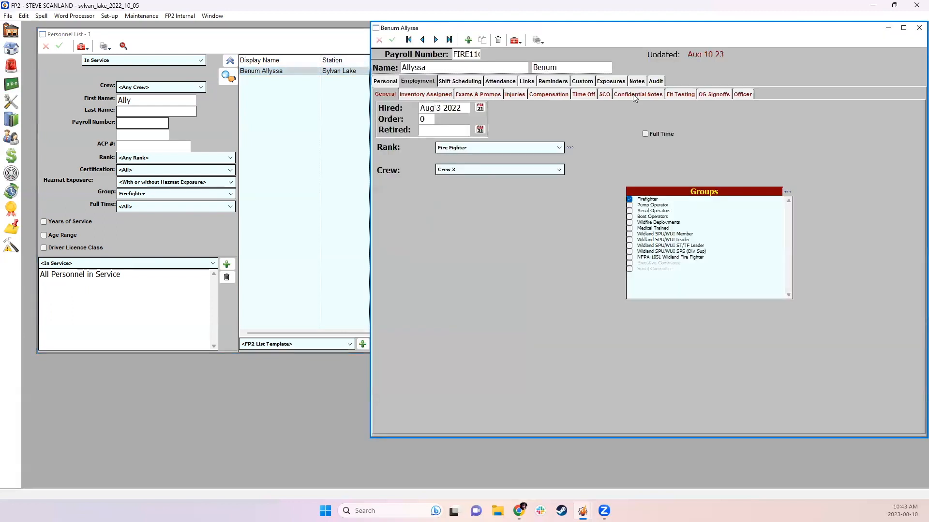
click(584, 94)
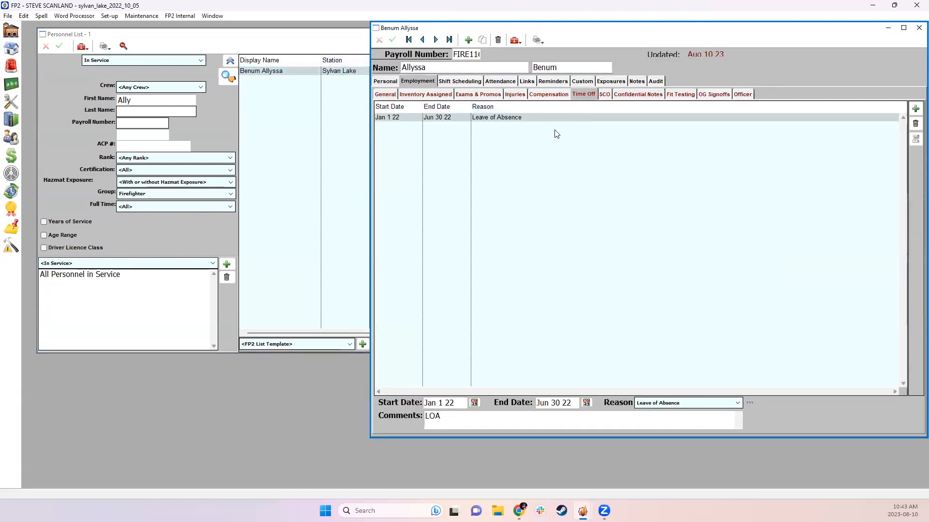
Step: Examine the Mark OOS options for the suspension and COVID time off reasons, and close the reasons list and personnel record
click(749, 403)
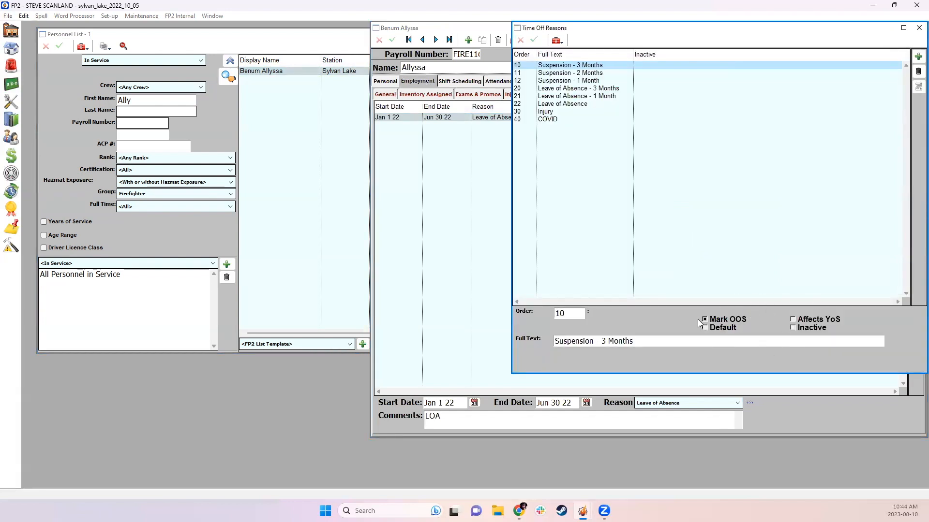
click(582, 120)
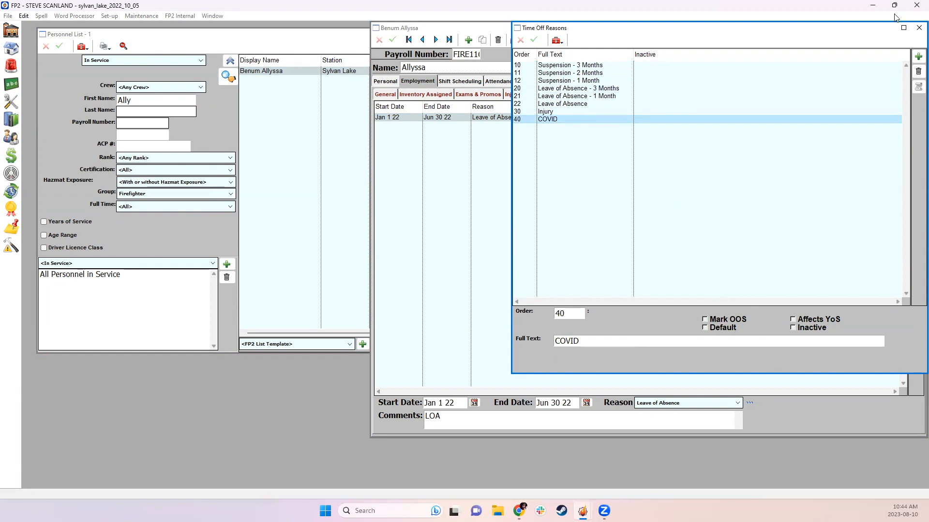
click(918, 27)
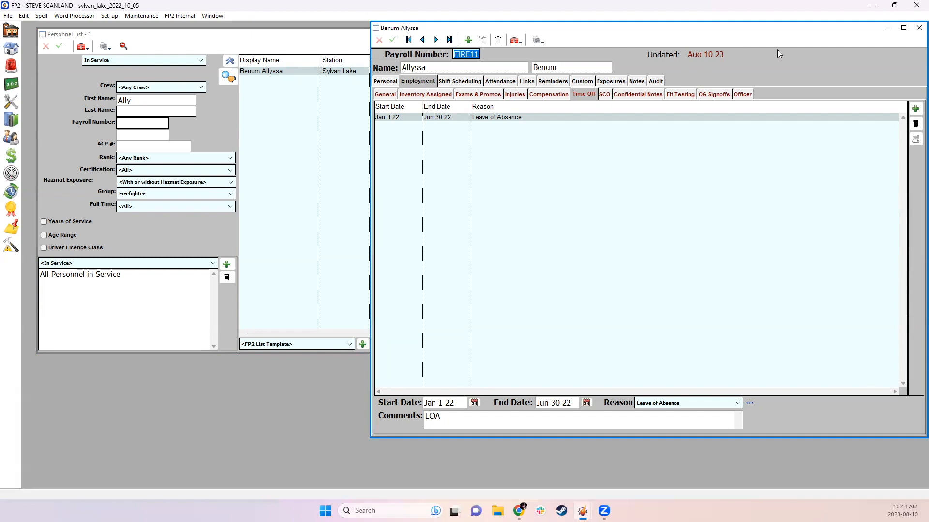
click(918, 28)
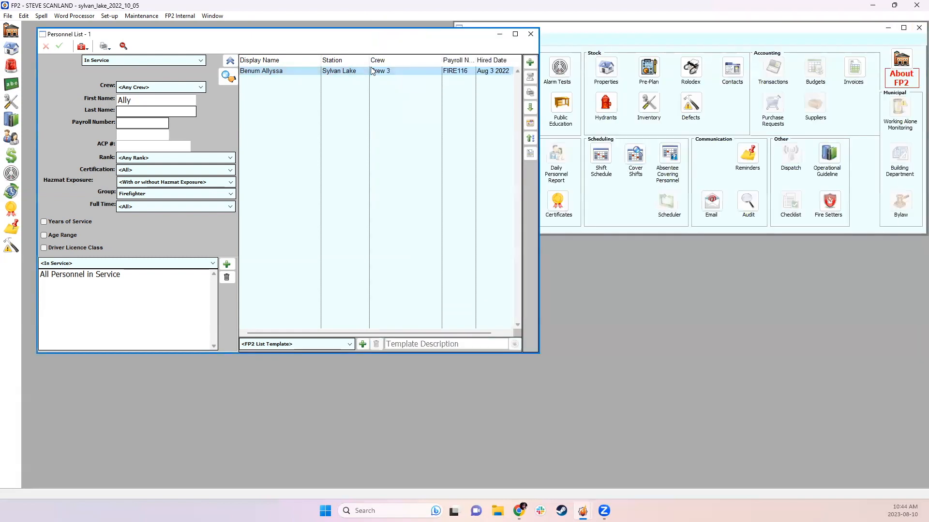
Step: Clear the first name filter from the Personnel list and select all the listed firefighters
drag(385, 36, 388, 35)
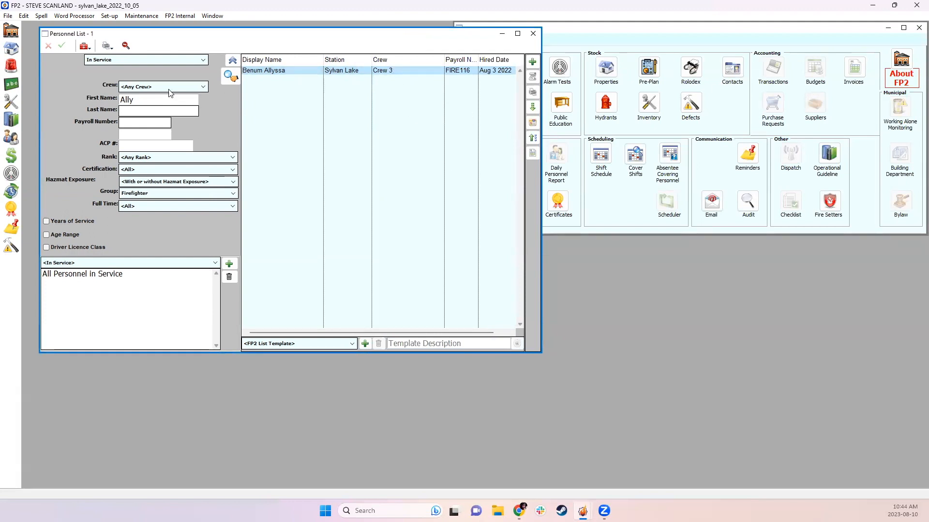
drag(162, 100, 65, 101)
key(BackSpace)
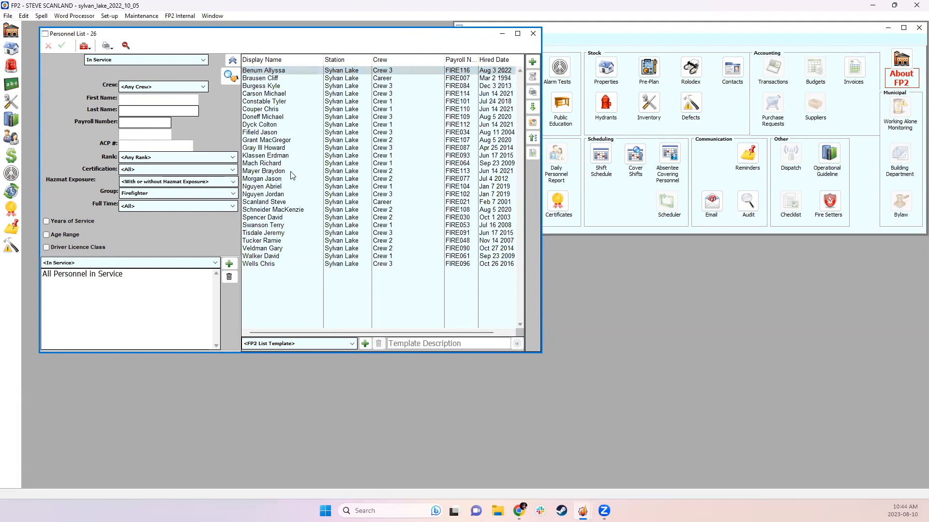
drag(285, 73, 280, 262)
Step: Start the Hours Worked Details report for the selected personnel
click(533, 92)
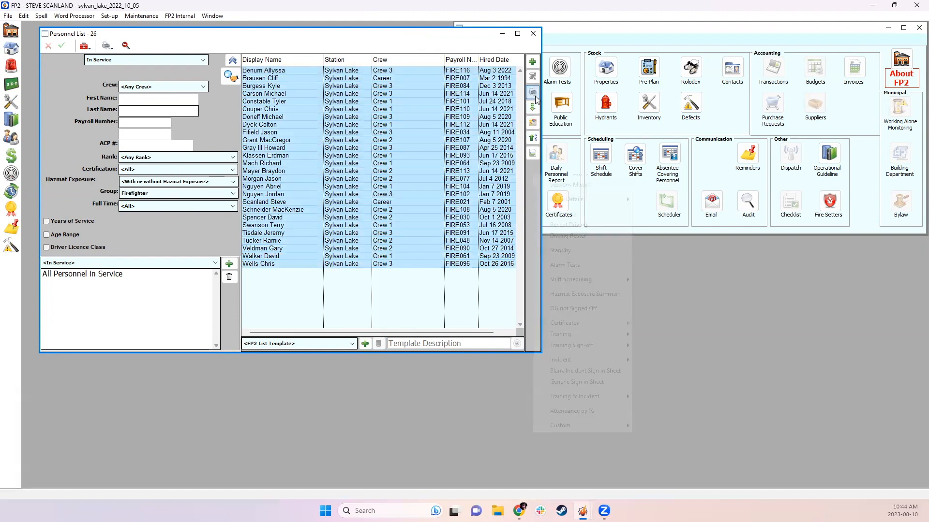
mouse_move(604, 335)
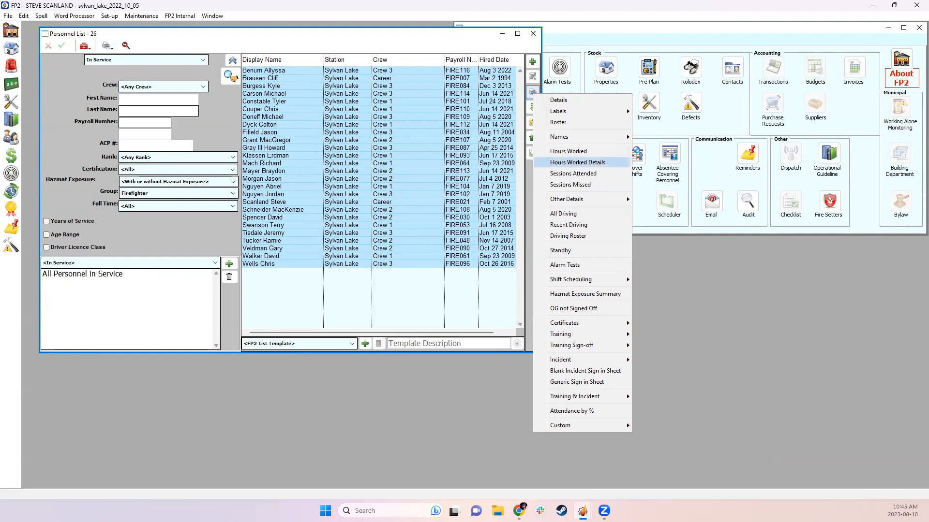
click(577, 162)
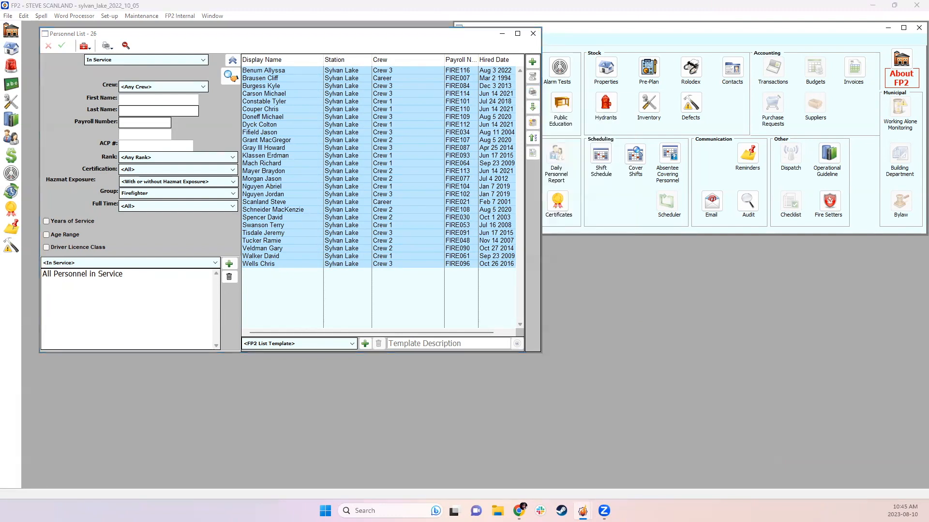